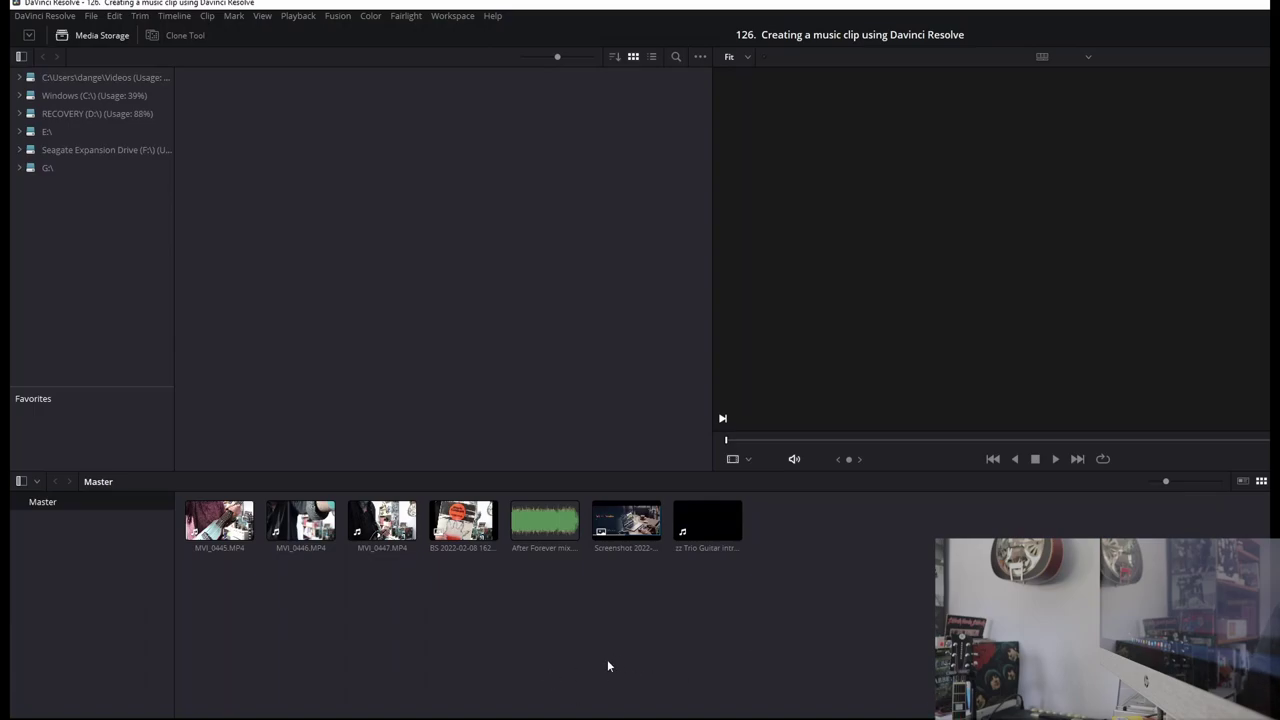
# Preview the After Forever mix song in the media pool, then switch to the Edit page.
pyautogui.rightClick(776, 679)
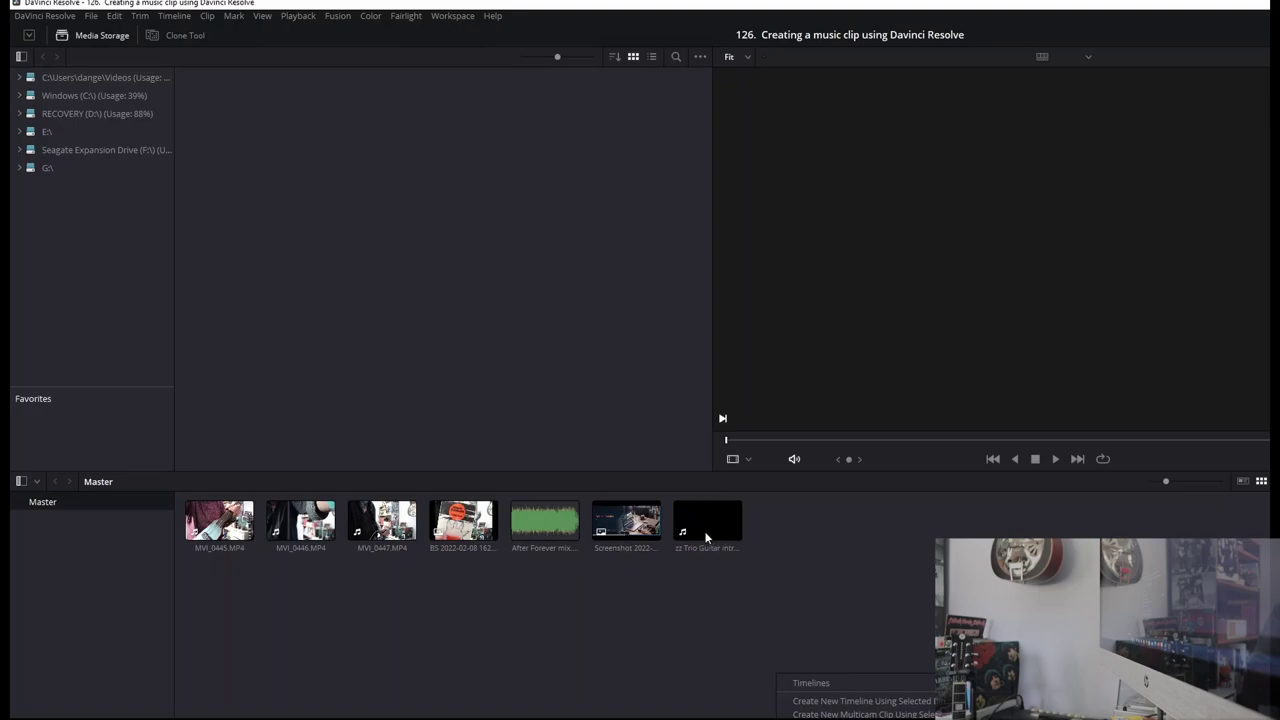
pyautogui.click(558, 535)
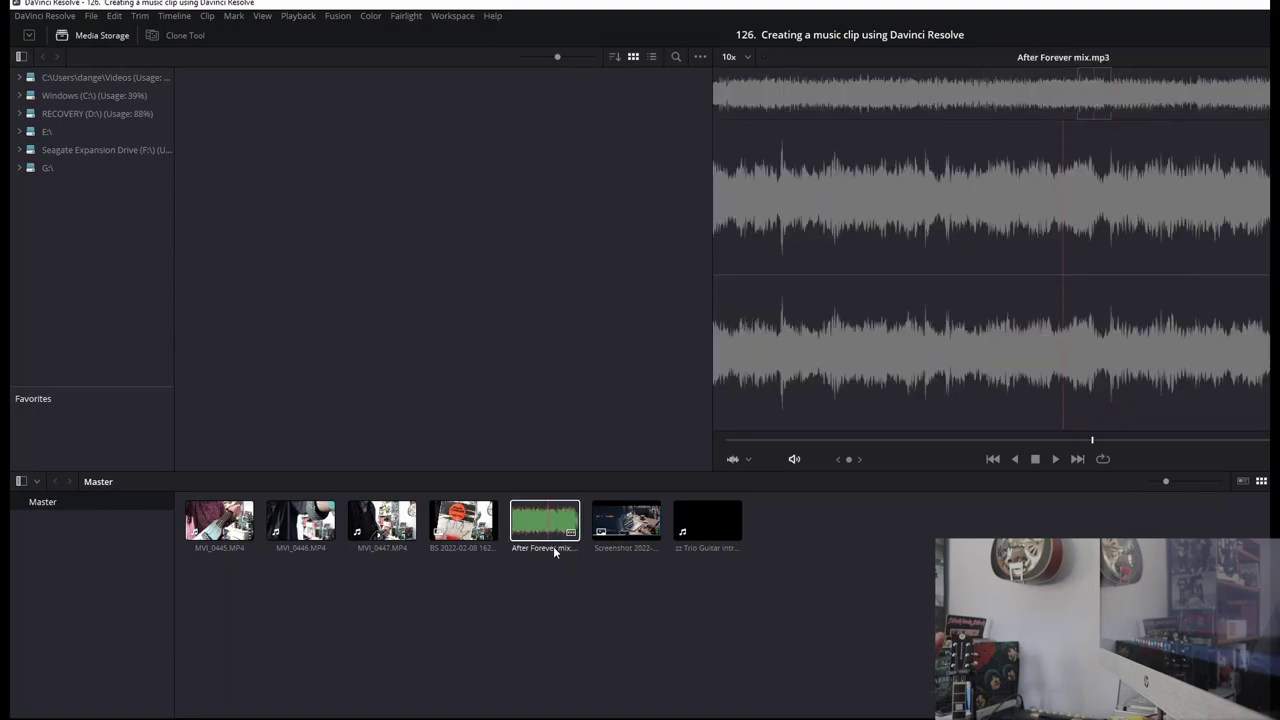
pyautogui.click(580, 591)
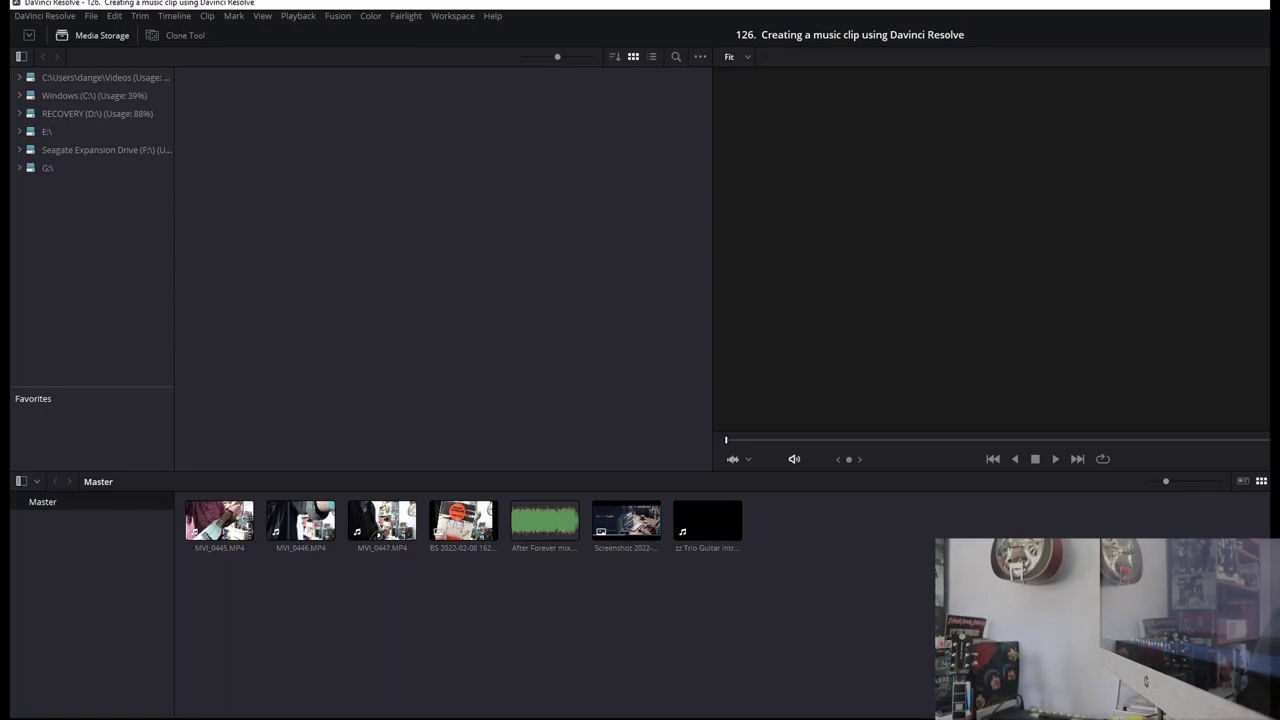
pyautogui.hotkey('shift', '4')
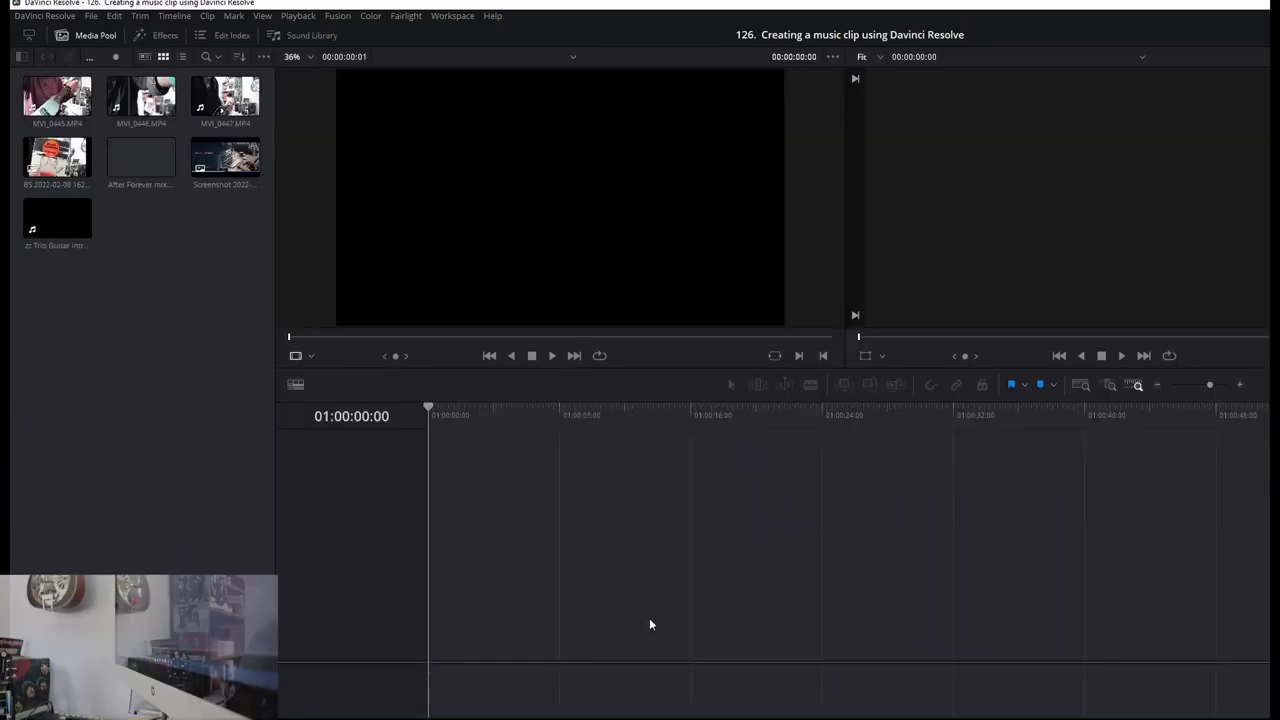
# Drop the zz Trio Guitar intro clip onto a new timeline and make Audio 1 taller.
pyautogui.click(33, 228)
pyautogui.moveTo(33, 228); pyautogui.dragTo(430, 655)
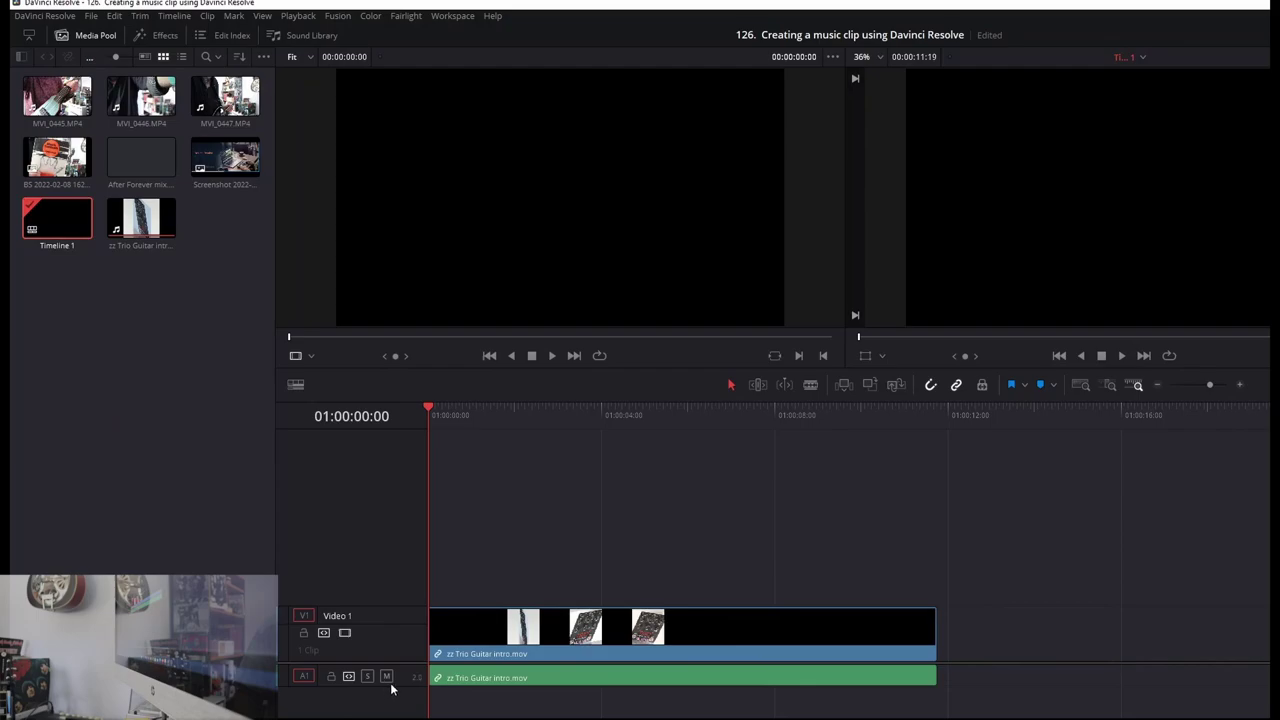
pyautogui.moveTo(391, 688); pyautogui.dragTo(390, 701)
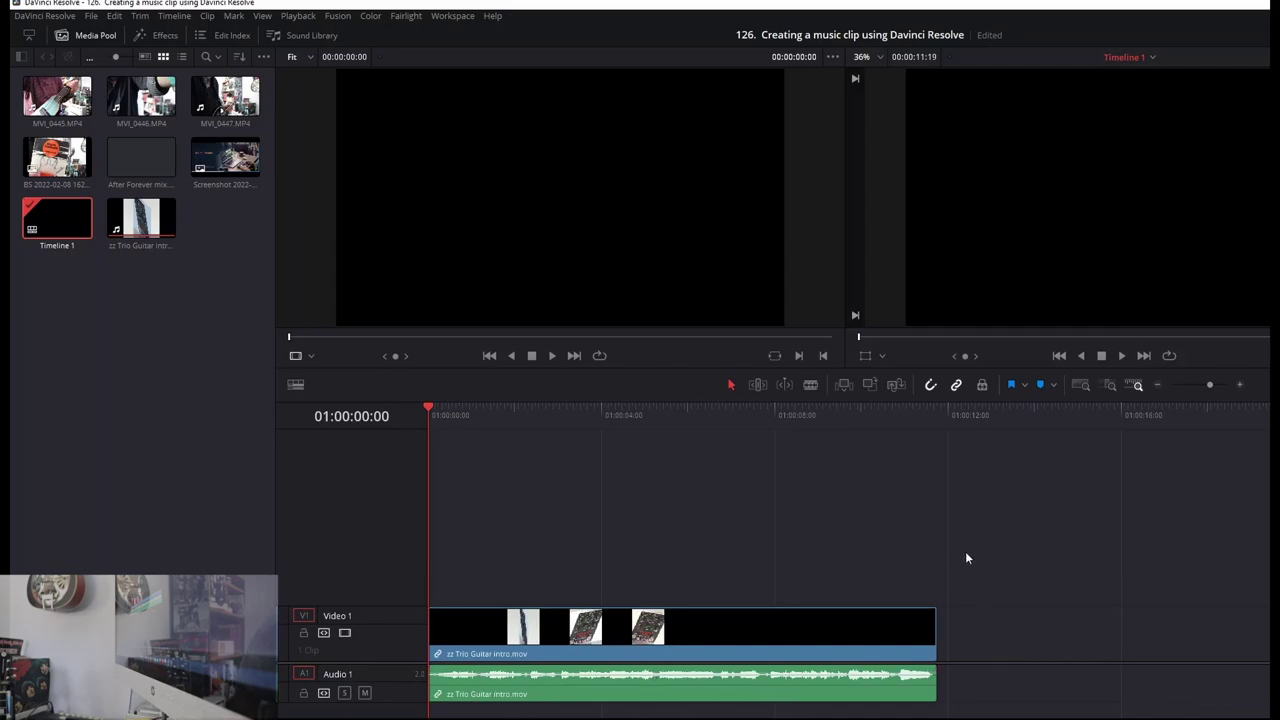
pyautogui.moveTo(477, 630)
pyautogui.mouseDown()
pyautogui.moveTo(491, 632)
pyautogui.moveTo(478, 632)
pyautogui.mouseUp()
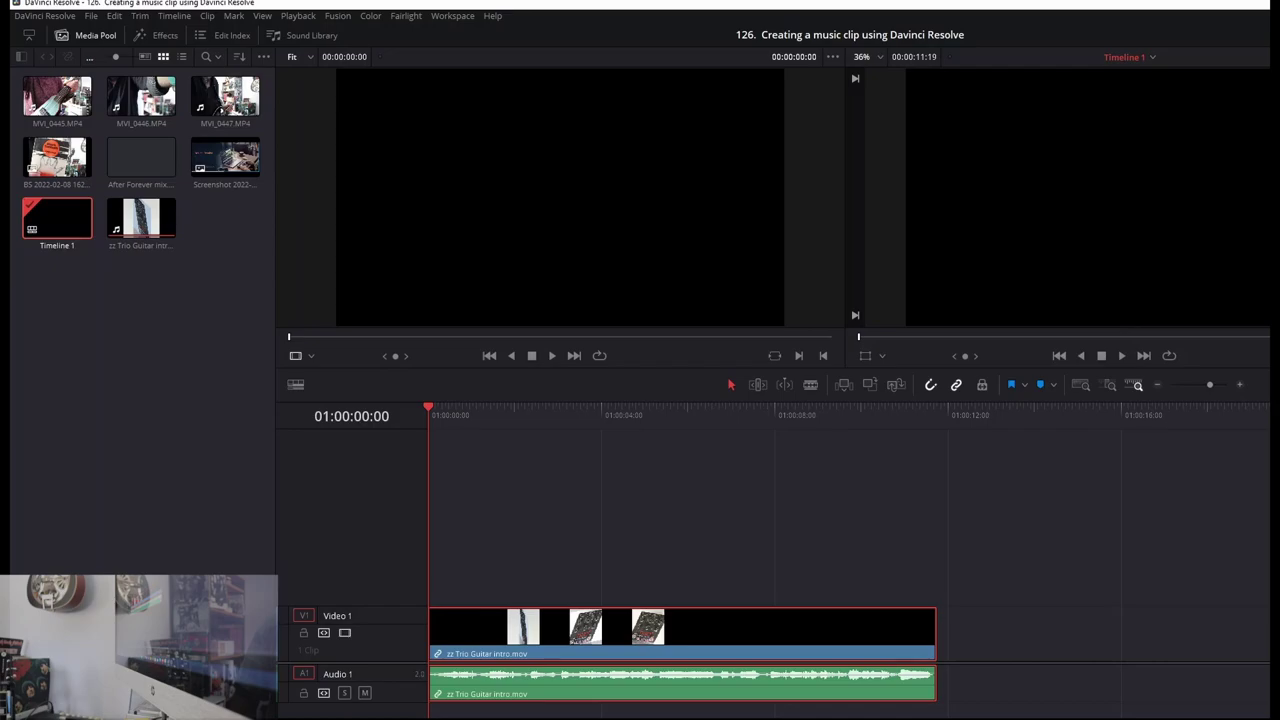
# Lock the Audio 1 track and add the Screenshot 2022-02-11 142926.jpg image to the timeline.
pyautogui.click(304, 693)
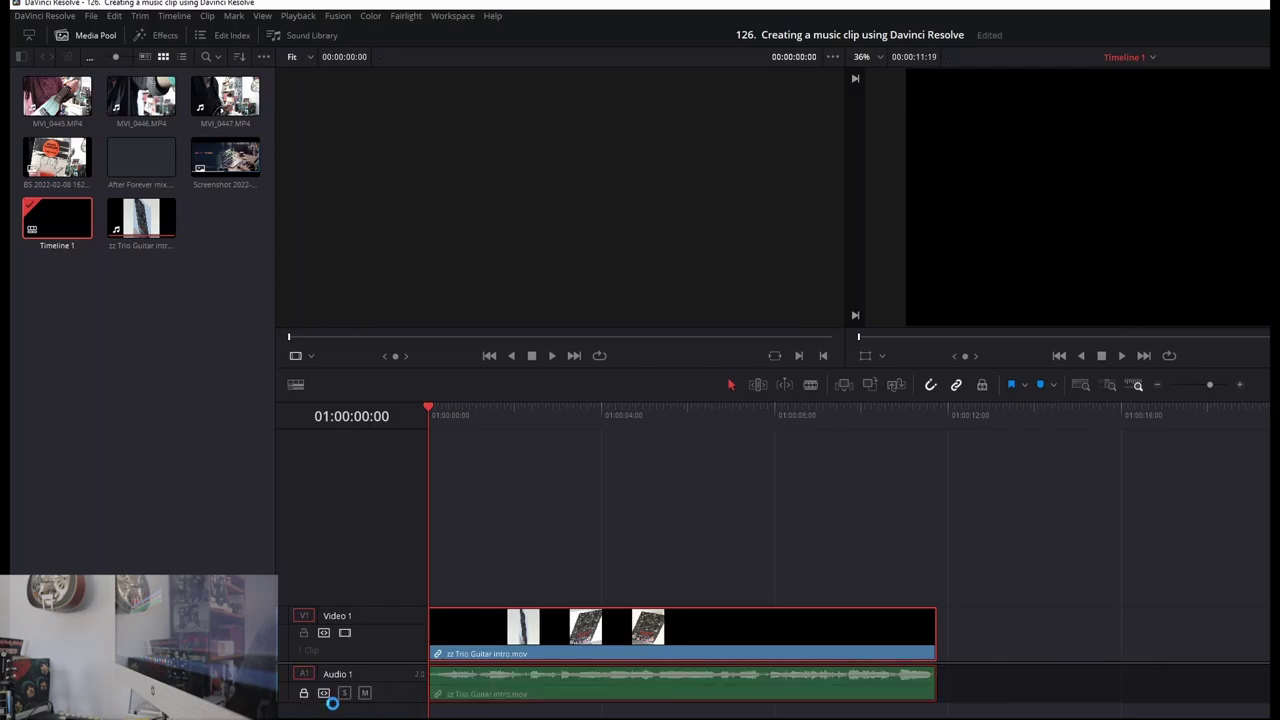
pyautogui.click(304, 693)
pyautogui.moveTo(225, 157); pyautogui.dragTo(679, 648)
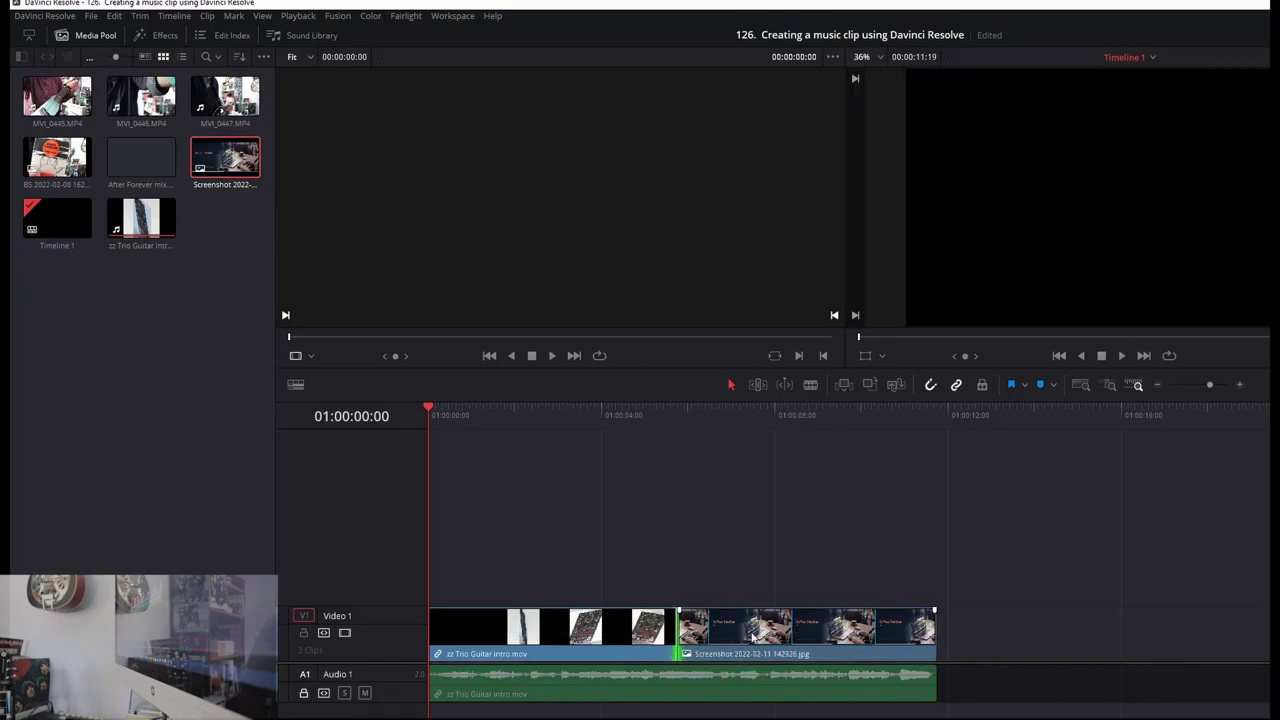
# With Audio 1 locked, drag the intro's cut point earlier to shorten its video.
pyautogui.click(745, 414)
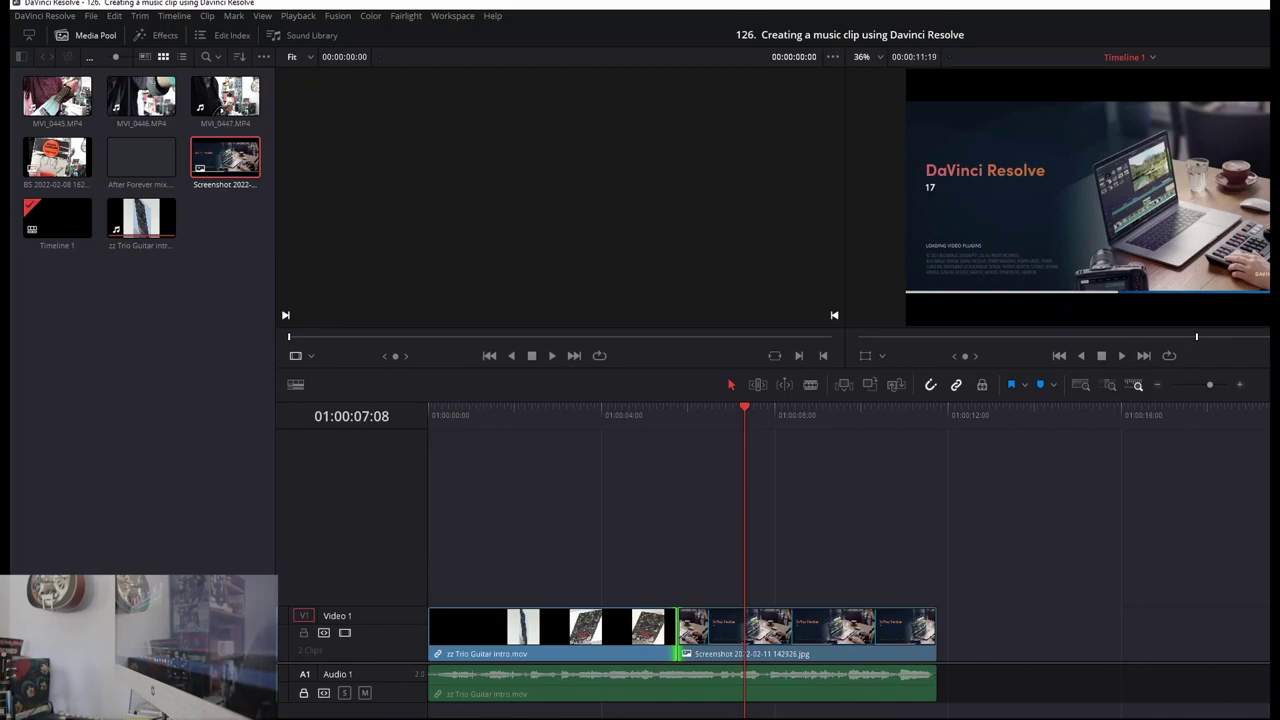
pyautogui.click(302, 694)
pyautogui.click(302, 694)
pyautogui.moveTo(677, 637); pyautogui.dragTo(665, 648)
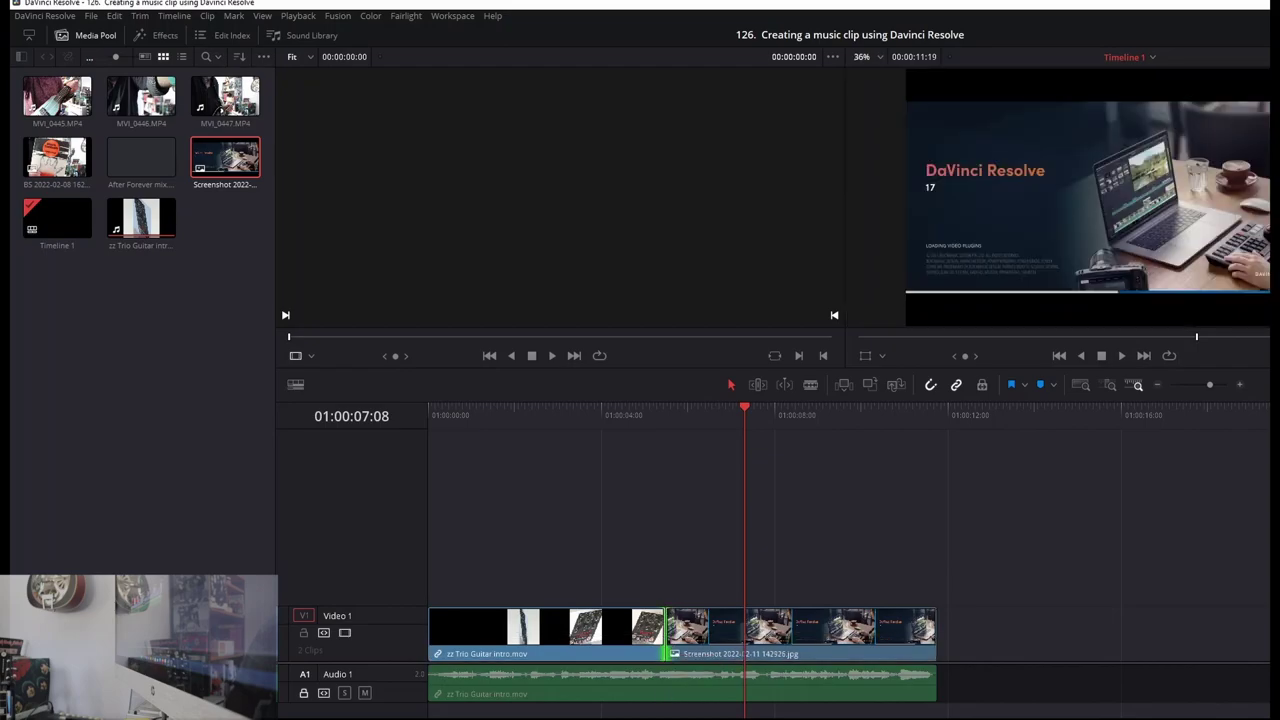
# Unlock Audio 1 and select the intro's video and audio clips together.
pyautogui.click(299, 697)
pyautogui.click(302, 695)
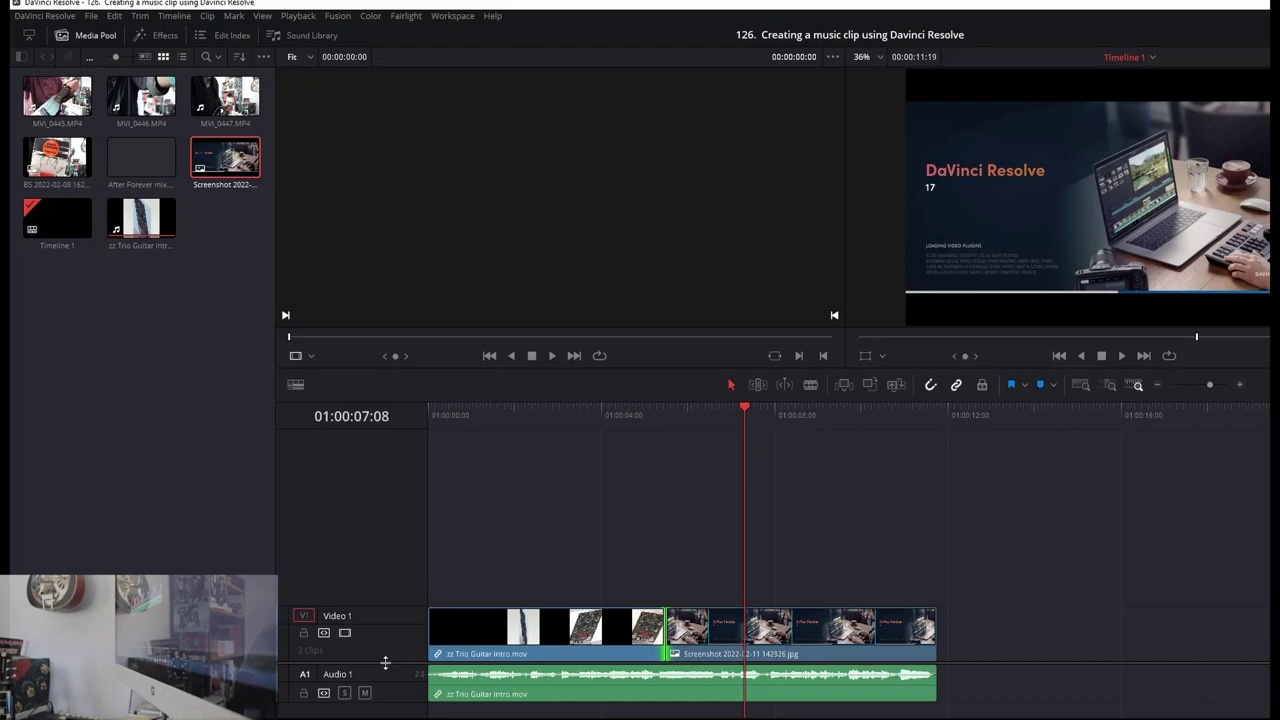
pyautogui.click(517, 632)
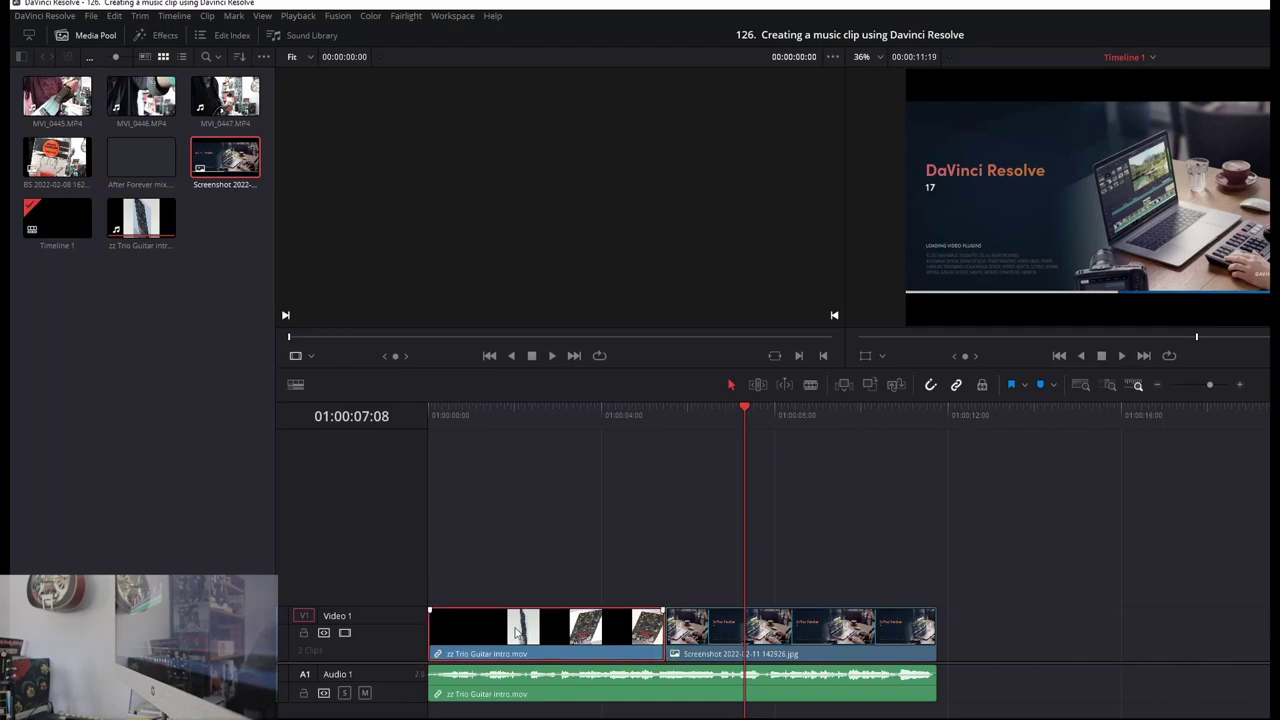
pyautogui.keyDown('ctrl'); pyautogui.click(564, 705); pyautogui.keyUp('ctrl')
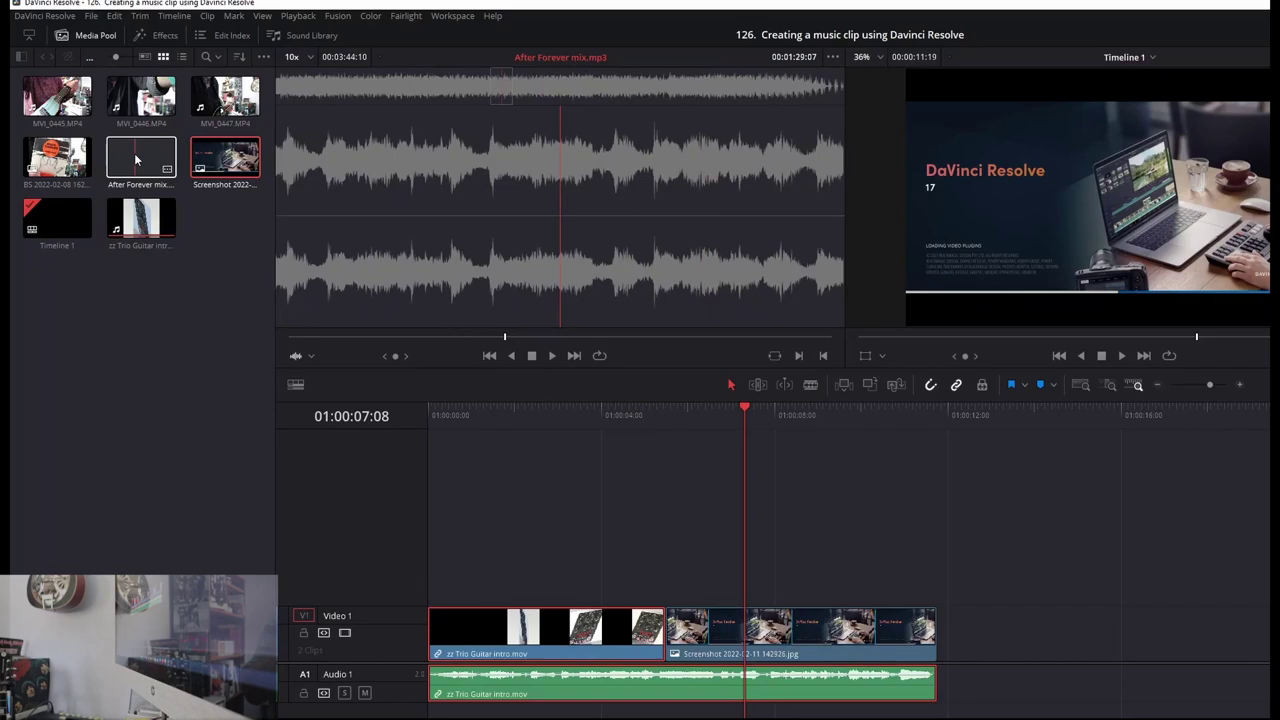
# Add After Forever mix.mp3 to Audio 1, shift it later, and mute the track.
pyautogui.moveTo(134, 153); pyautogui.dragTo(1121, 677)
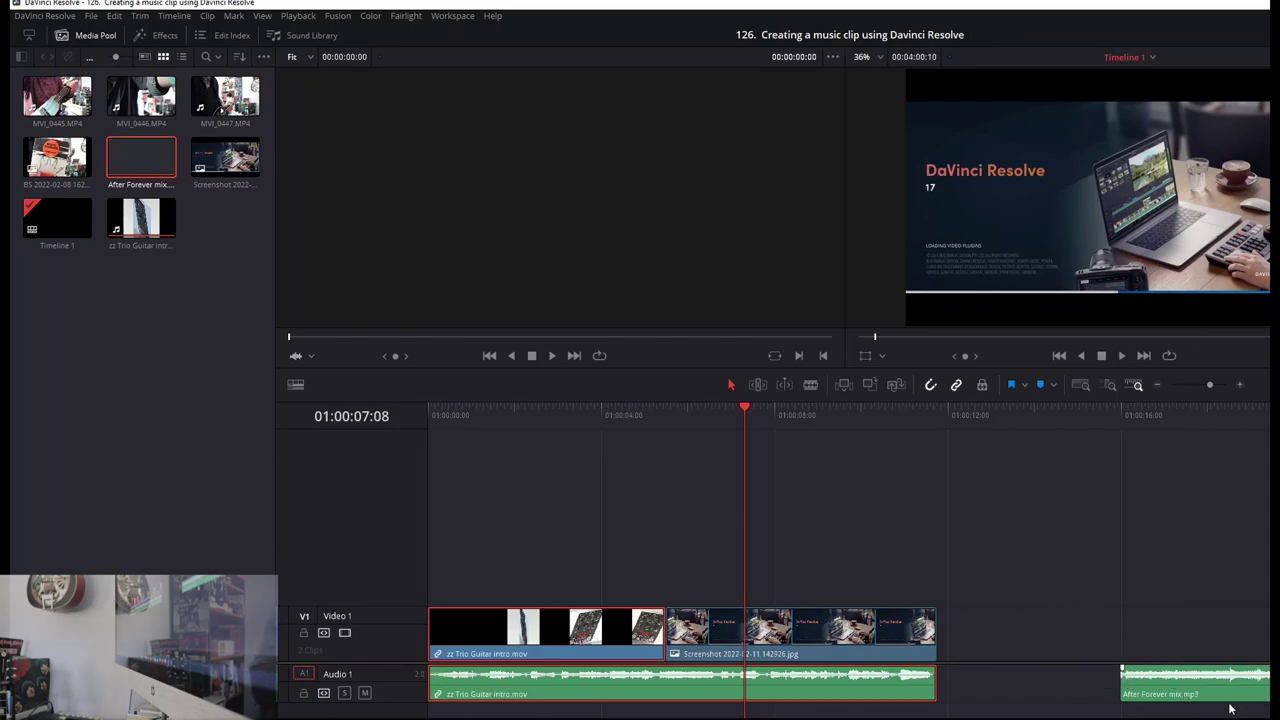
pyautogui.moveTo(1176, 689); pyautogui.dragTo(1213, 683)
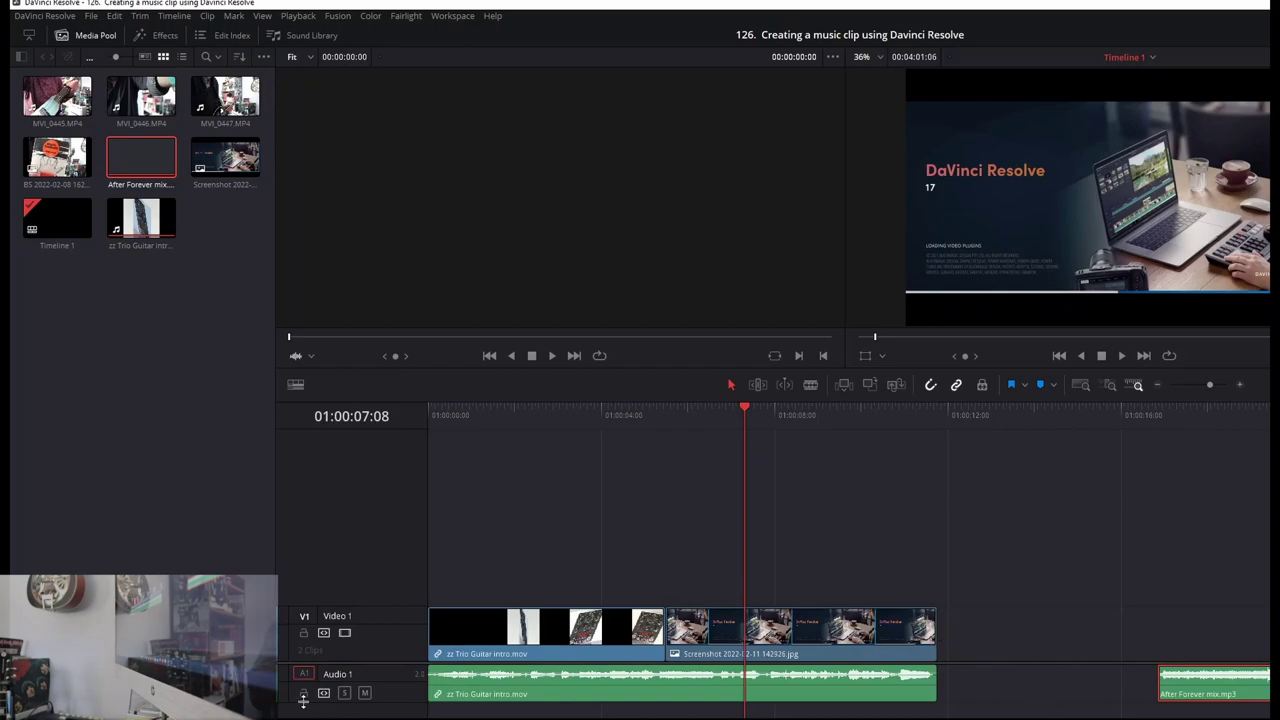
pyautogui.click(364, 693)
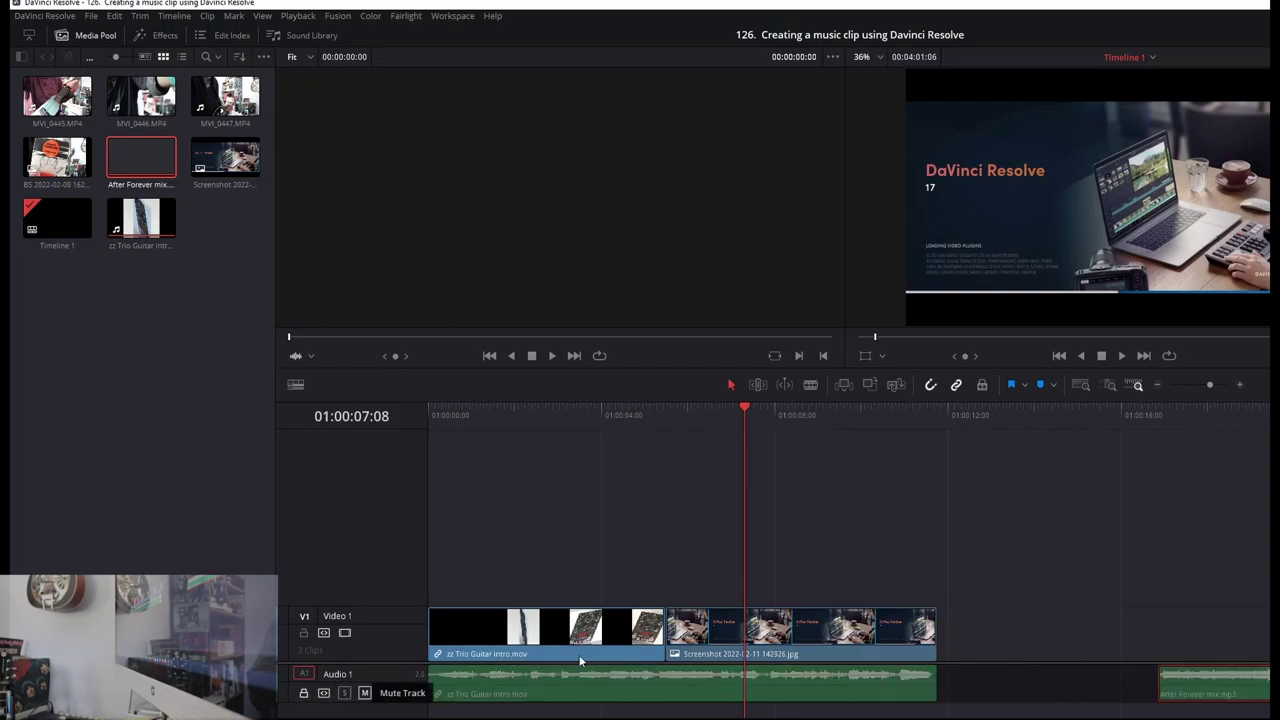
# Trim the Screenshot clip's end slightly longer, reactivate Audio 1, and save the project.
pyautogui.click(943, 637)
pyautogui.moveTo(945, 637)
pyautogui.mouseDown()
pyautogui.moveTo(1012, 635)
pyautogui.moveTo(953, 640)
pyautogui.mouseUp()
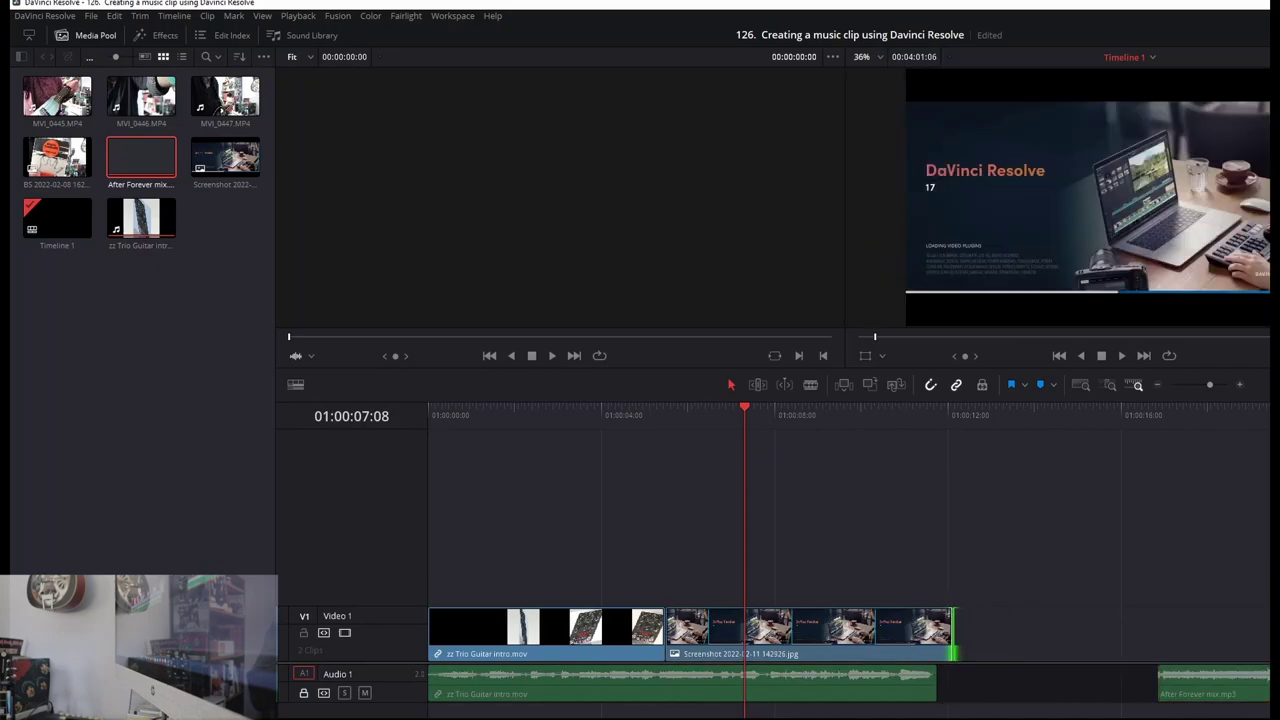
pyautogui.click(304, 693)
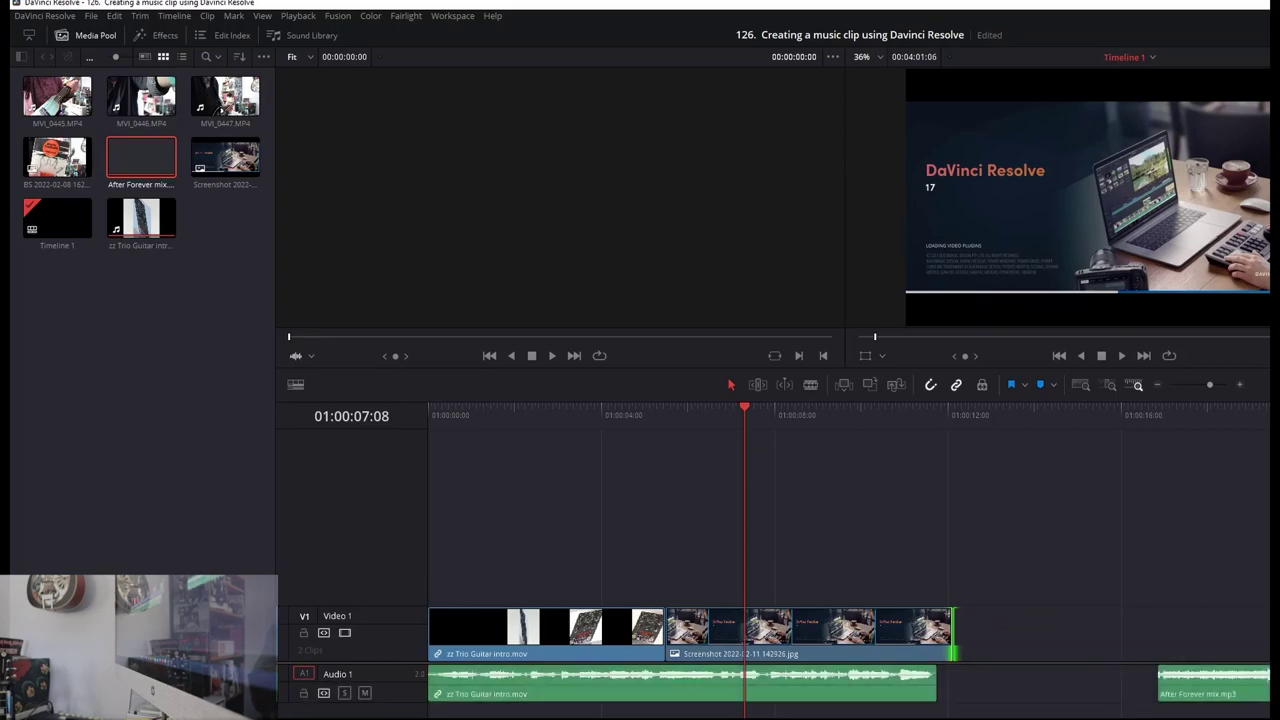
pyautogui.hotkey('ctrl', 's')
pyautogui.moveTo(950, 611); pyautogui.dragTo(950, 611)
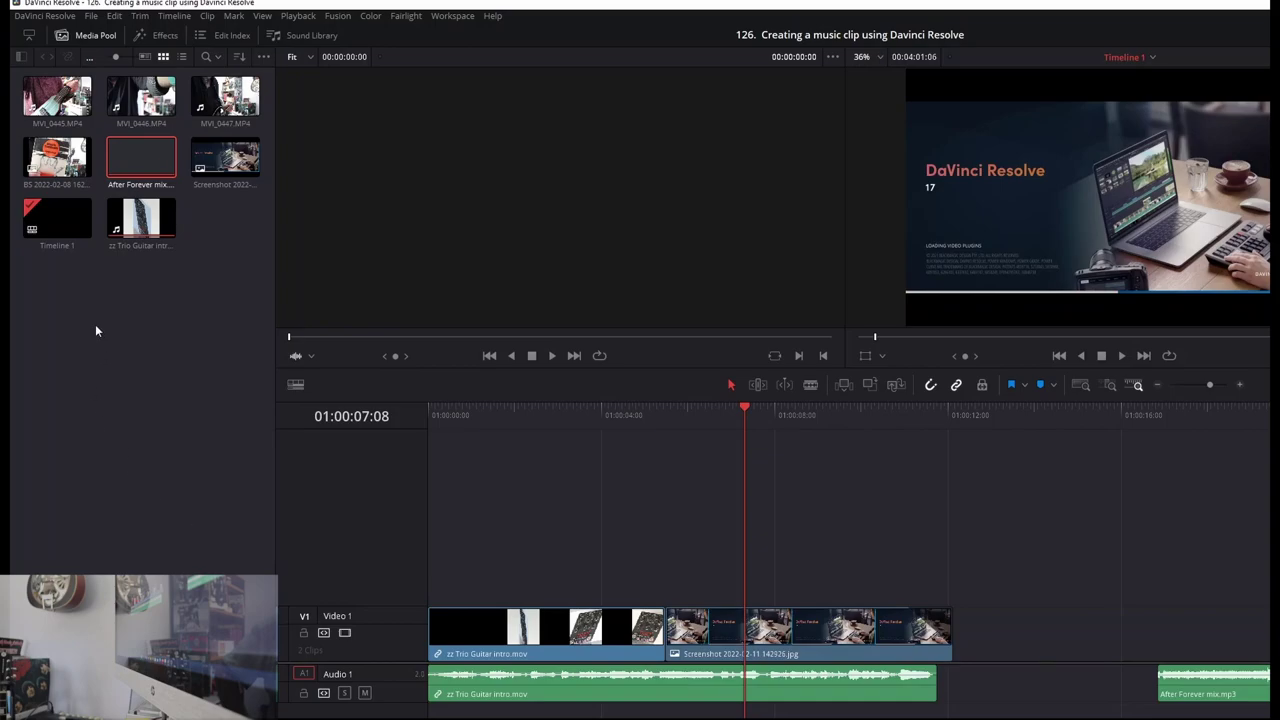
pyautogui.click(128, 95)
# Drop MVI_0446.MP4 onto a new Video 2 track after the screenshot, then preview MVI_0445.MP4.
pyautogui.moveTo(128, 95); pyautogui.dragTo(956, 578)
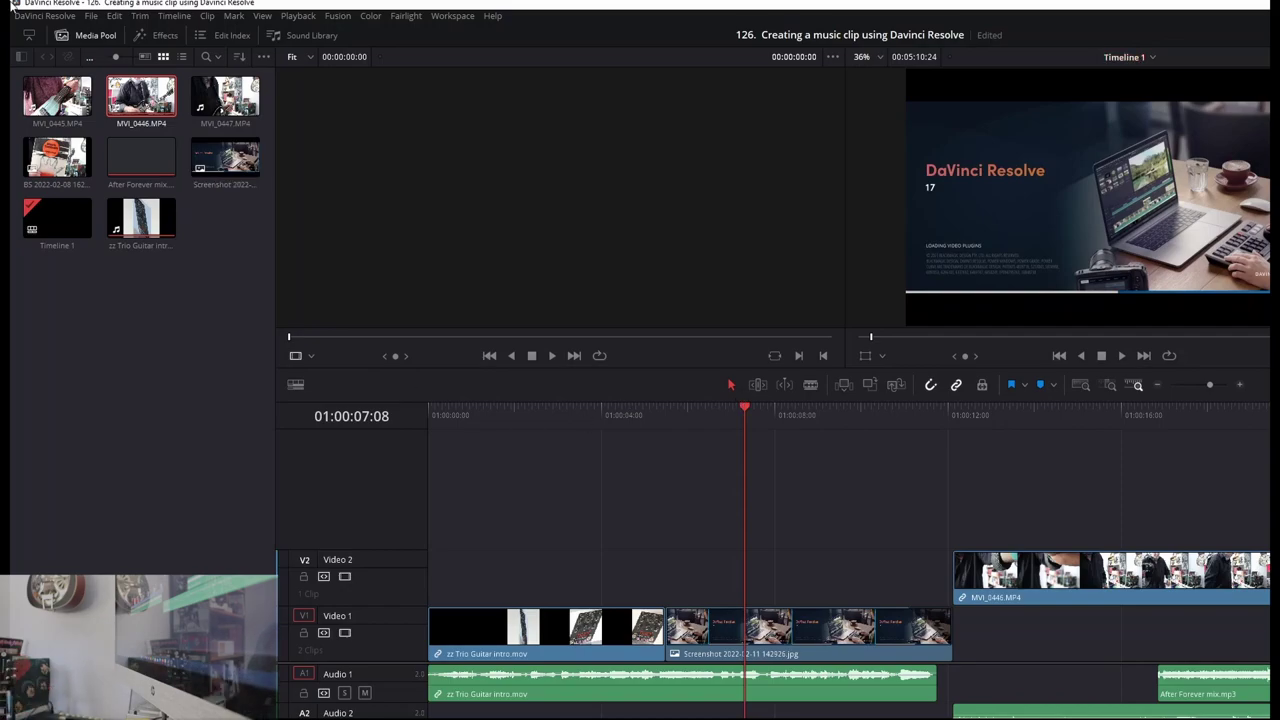
pyautogui.click(62, 117)
pyautogui.click(928, 598)
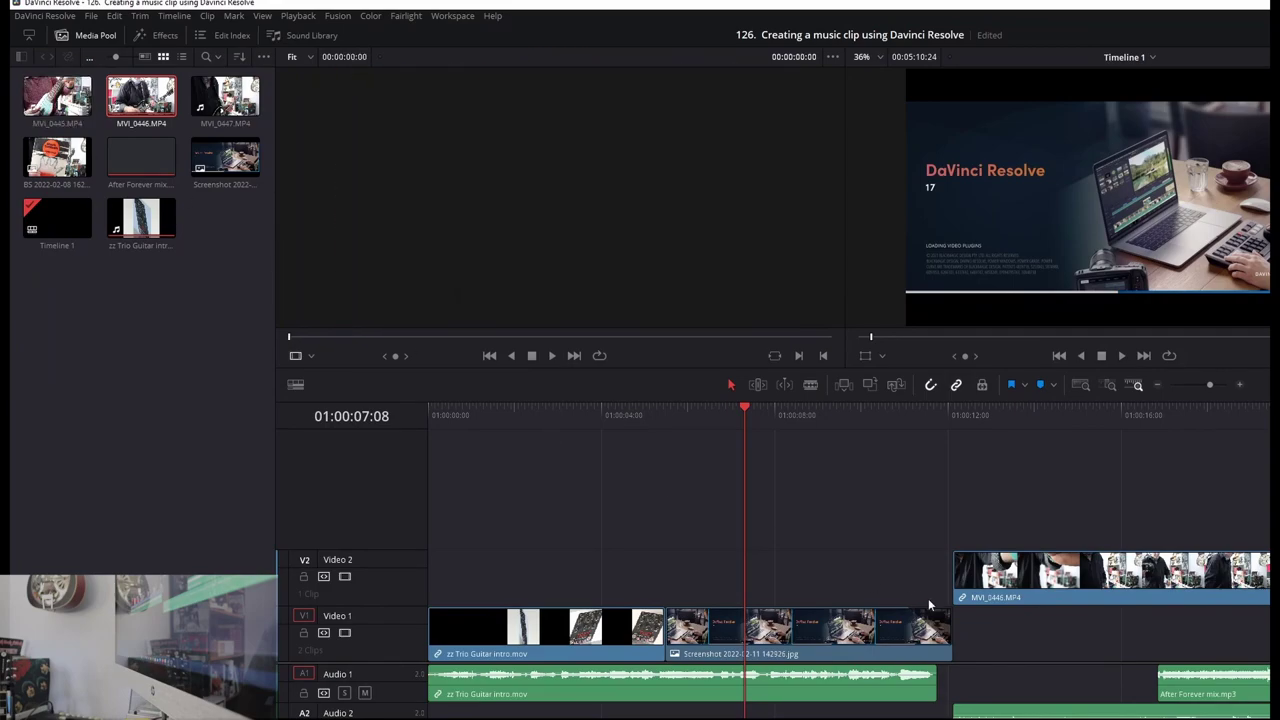
# Park the playhead at 01:00:13:12 and drop MVI_0445.MP4 onto a new Video 3 track.
pyautogui.click(1012, 412)
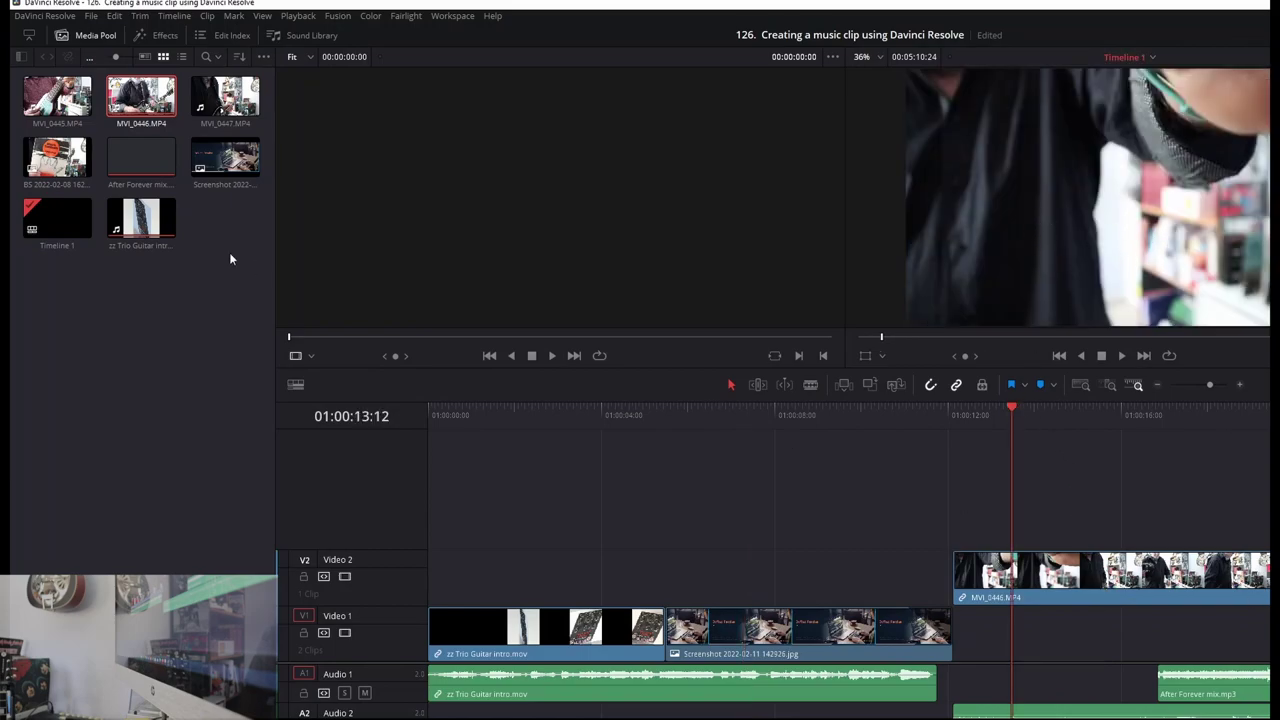
pyautogui.click(57, 96)
pyautogui.moveTo(57, 96); pyautogui.dragTo(957, 505)
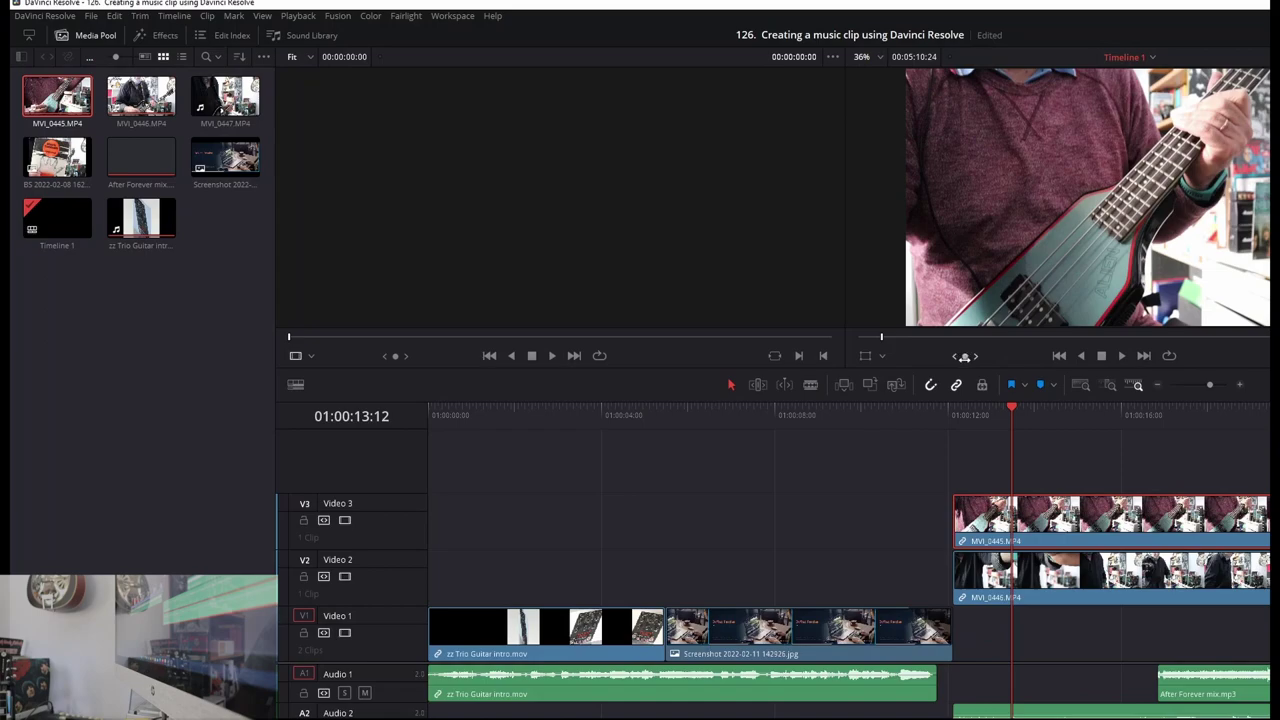
# Scale down the MVI_0445 bass close-up with the Transform overlay and move it top-right.
pyautogui.click(882, 358)
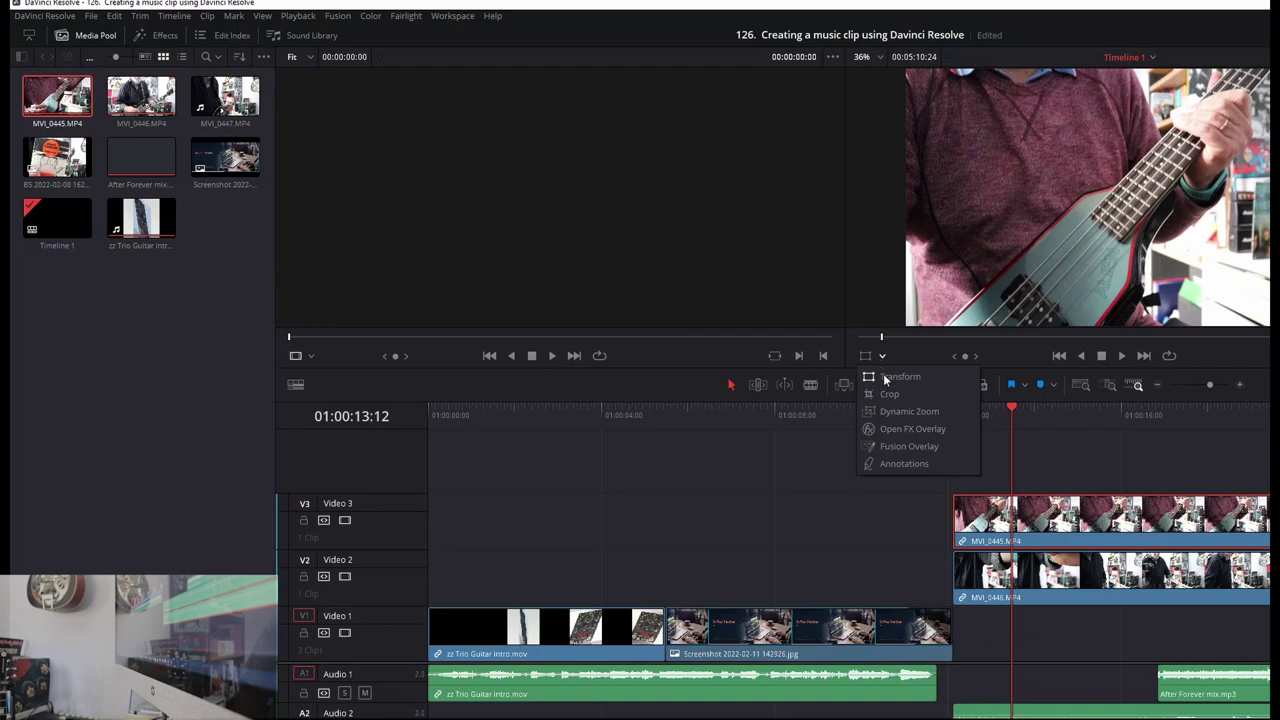
pyautogui.click(884, 378)
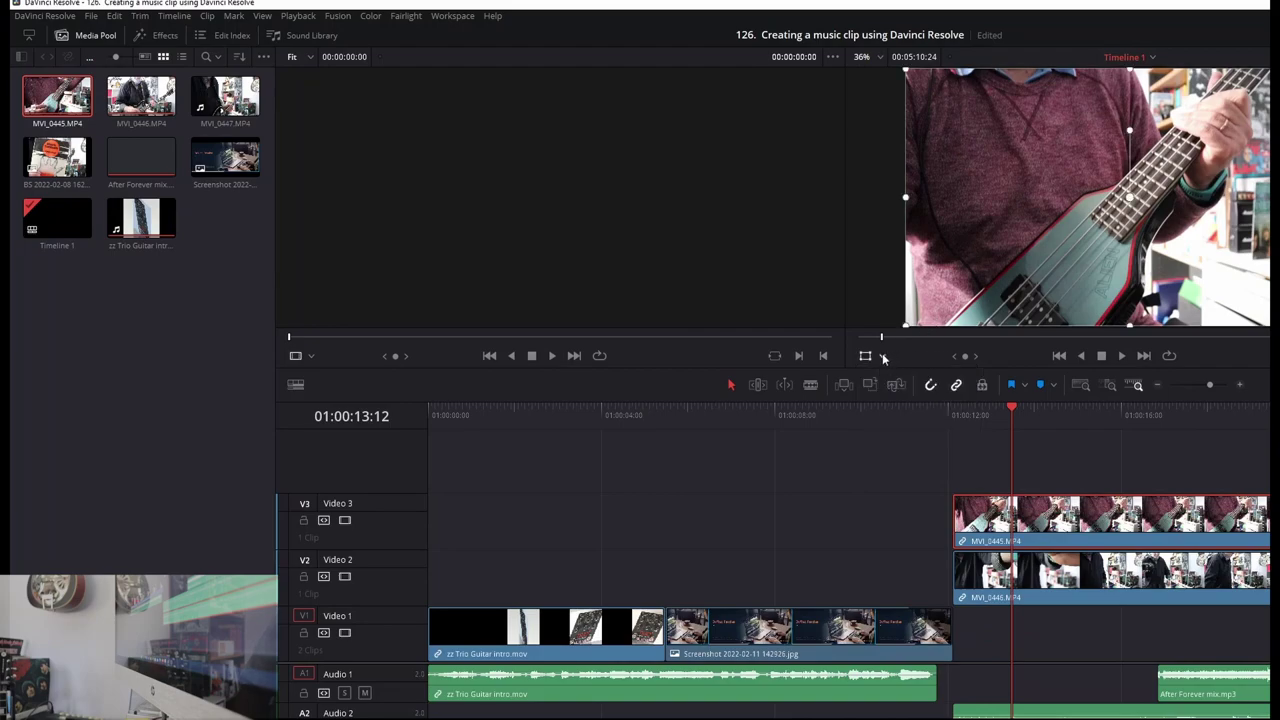
pyautogui.click(883, 358)
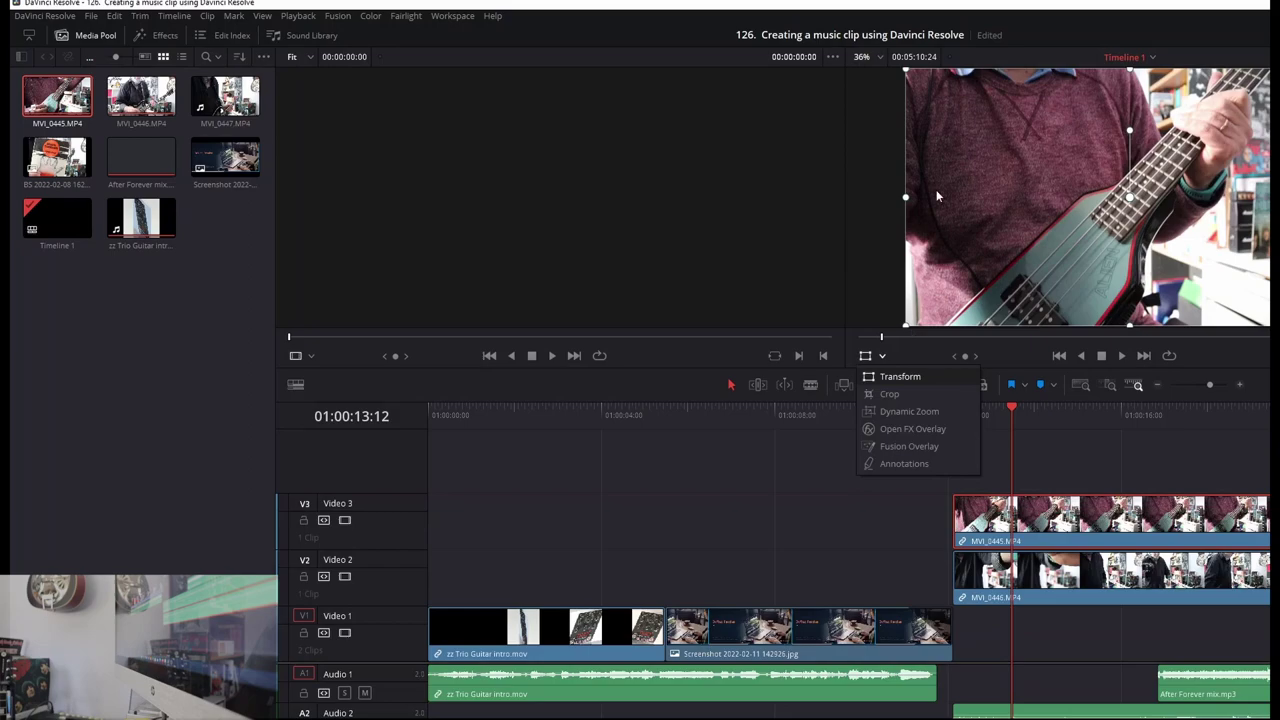
pyautogui.click(905, 70)
pyautogui.moveTo(905, 70); pyautogui.dragTo(991, 118)
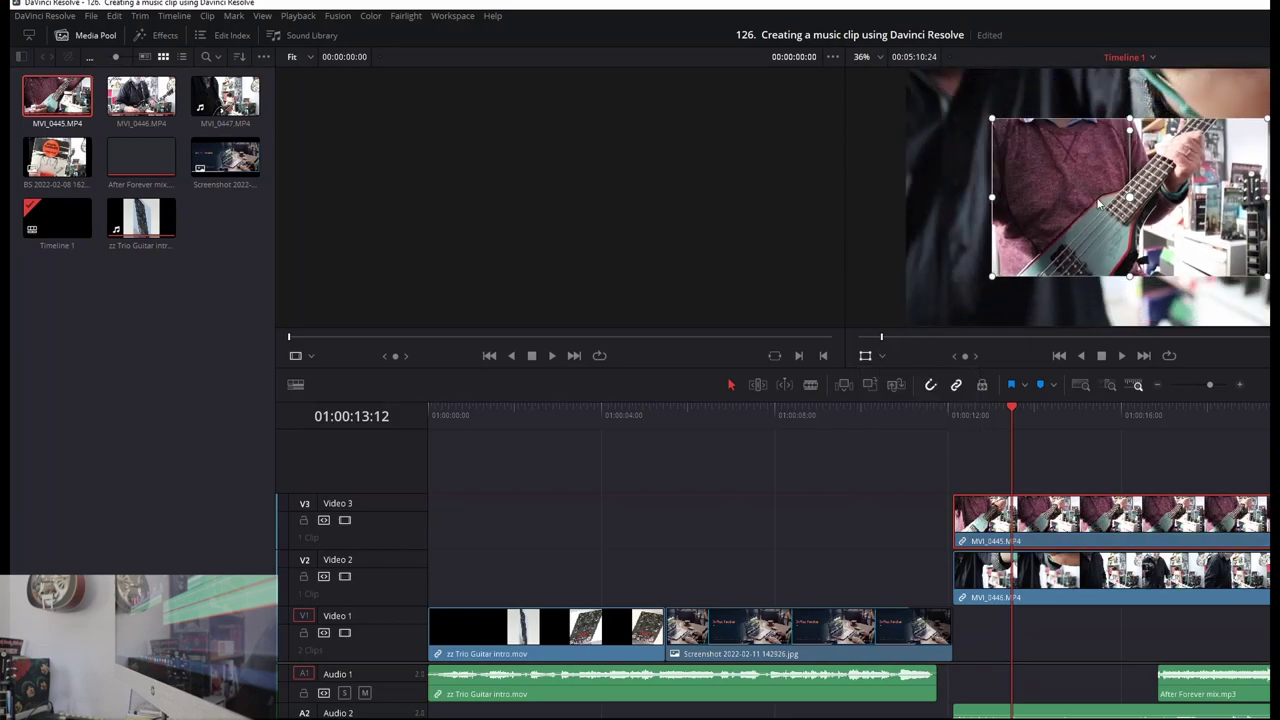
pyautogui.moveTo(1098, 204); pyautogui.dragTo(1190, 152)
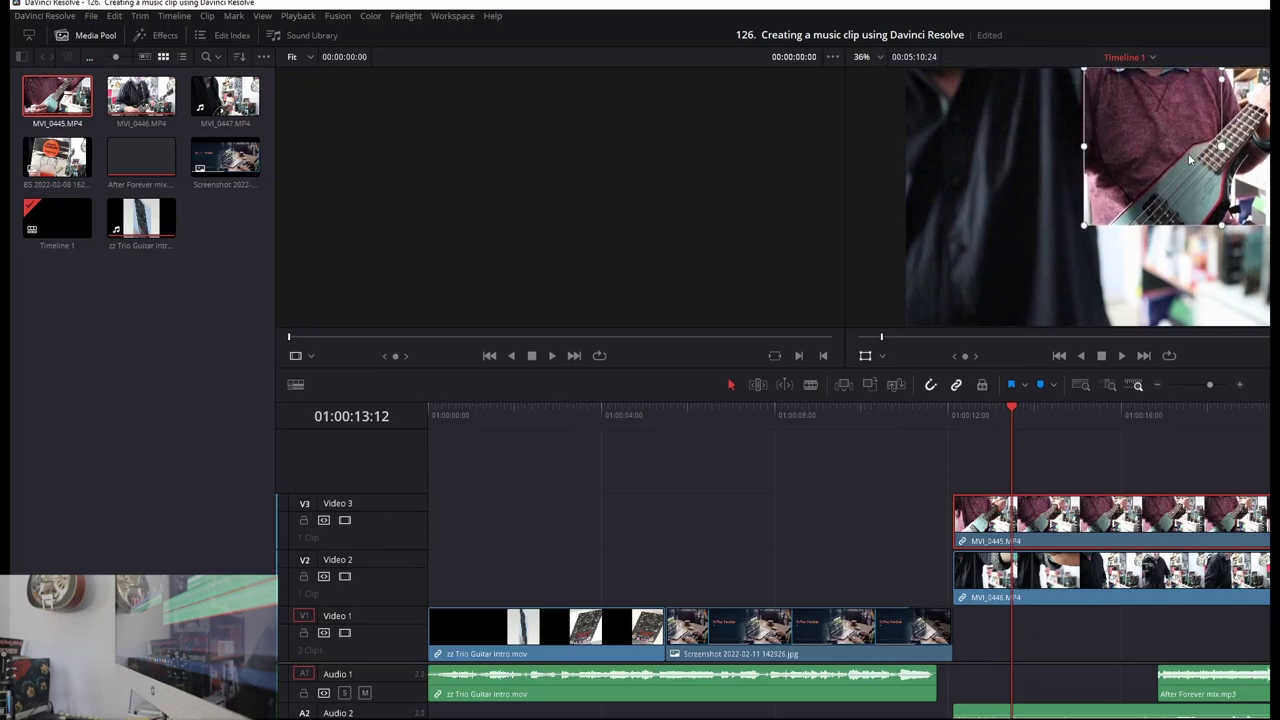
# Crop the bass clip's side edge and push it further right into the corner.
pyautogui.click(879, 357)
pyautogui.click(882, 360)
pyautogui.click(888, 396)
pyautogui.moveTo(1275, 146); pyautogui.dragTo(1241, 146)
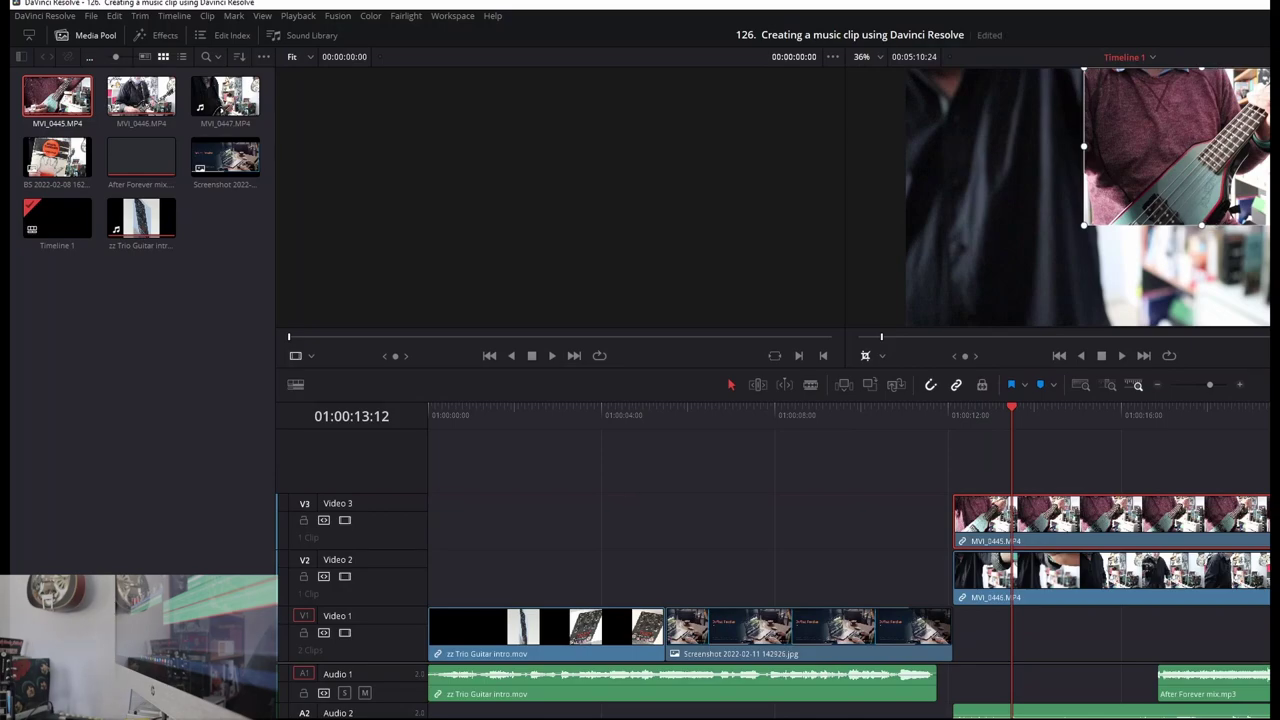
pyautogui.click(881, 356)
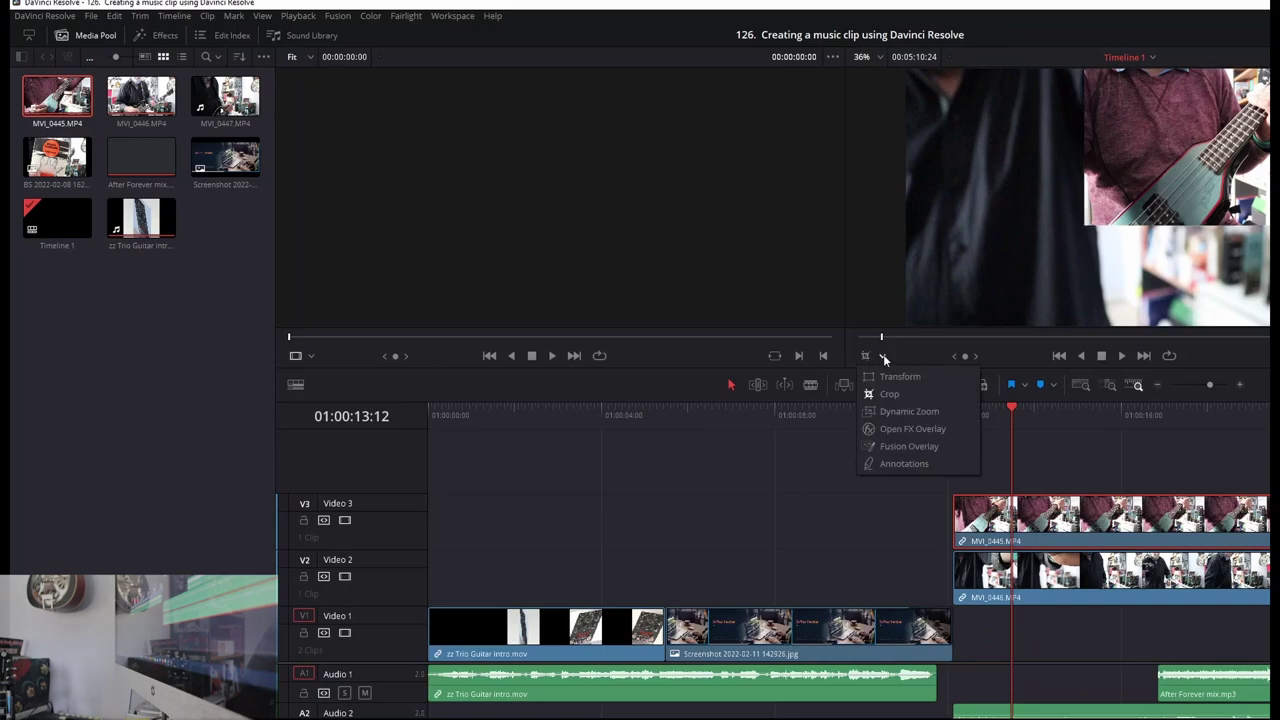
pyautogui.click(888, 376)
pyautogui.moveTo(1152, 165); pyautogui.dragTo(1191, 166)
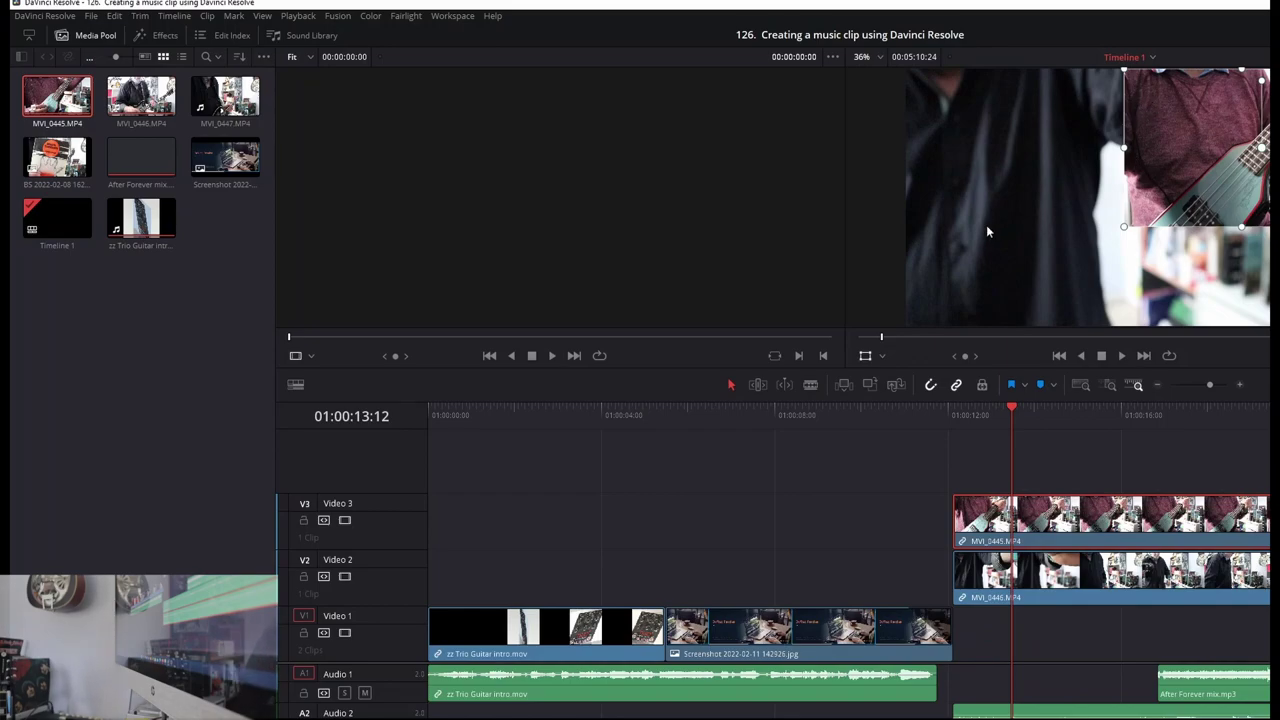
# Select the MVI_0446 guitarist clip and park the playhead at 01:00:36:00.
pyautogui.click(1073, 578)
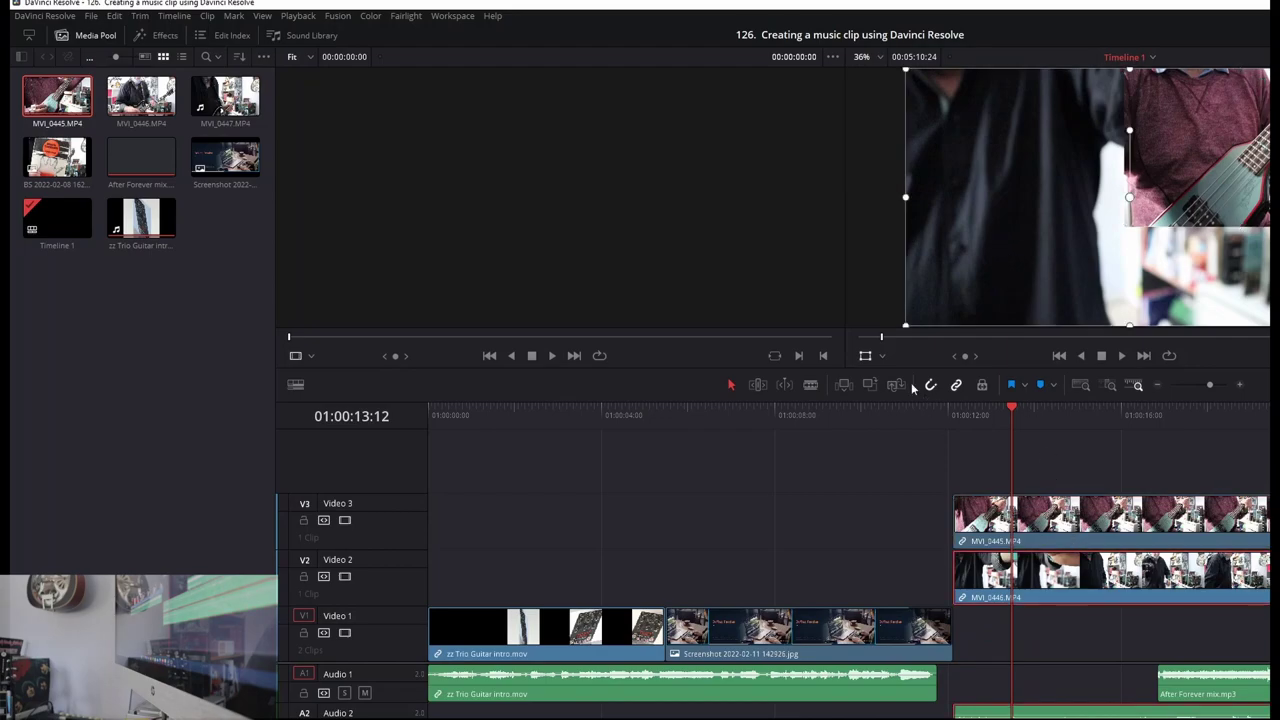
pyautogui.click(883, 357)
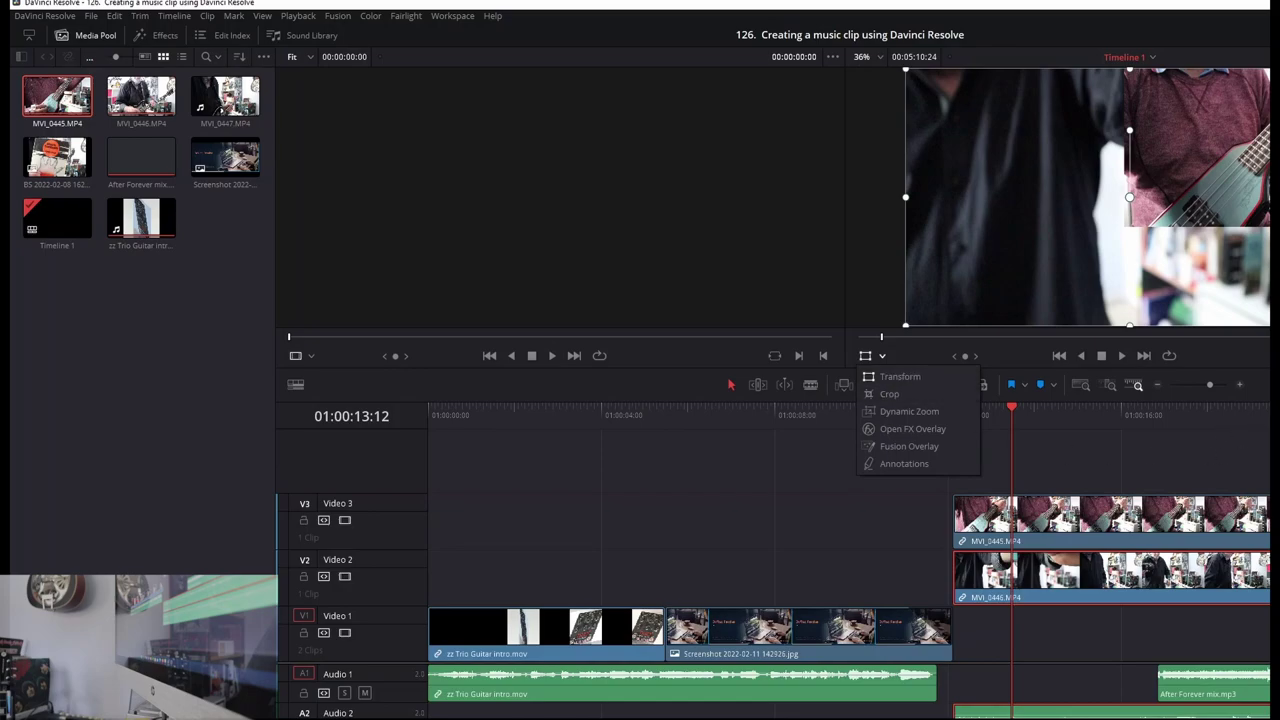
pyautogui.click(899, 337)
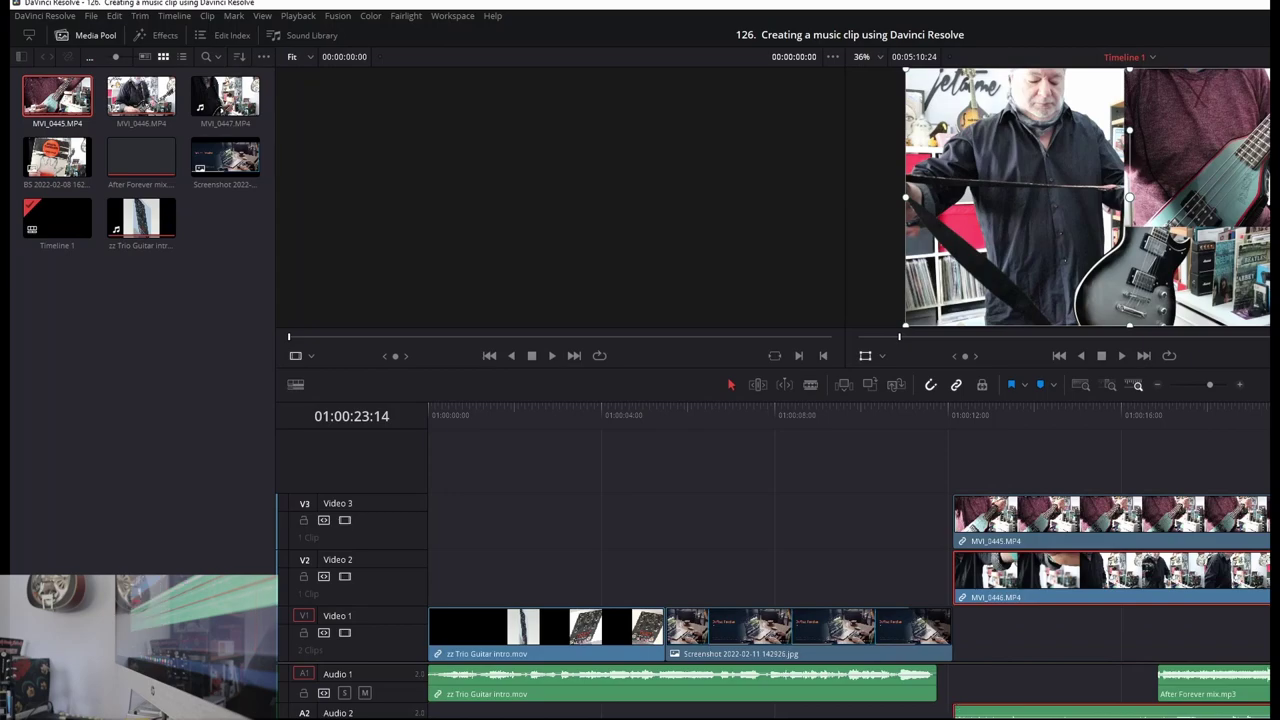
pyautogui.hscroll(5, 850, 560)
pyautogui.click(648, 416)
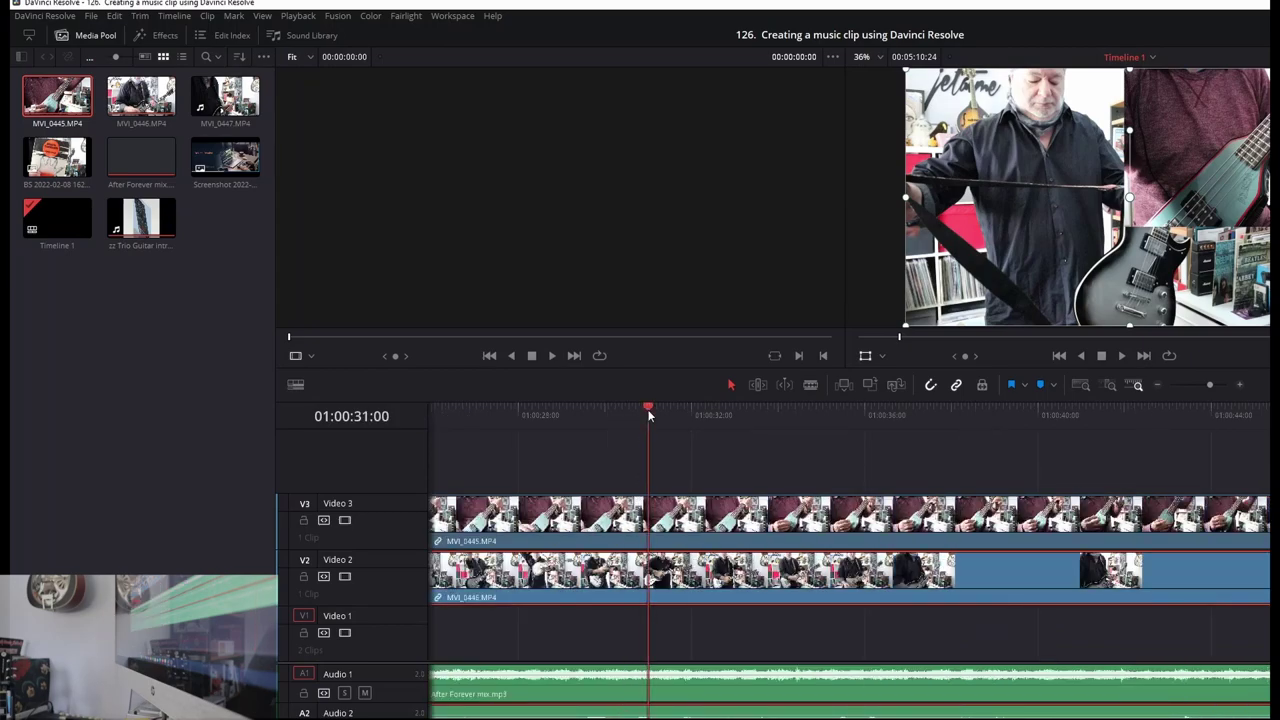
pyautogui.click(863, 412)
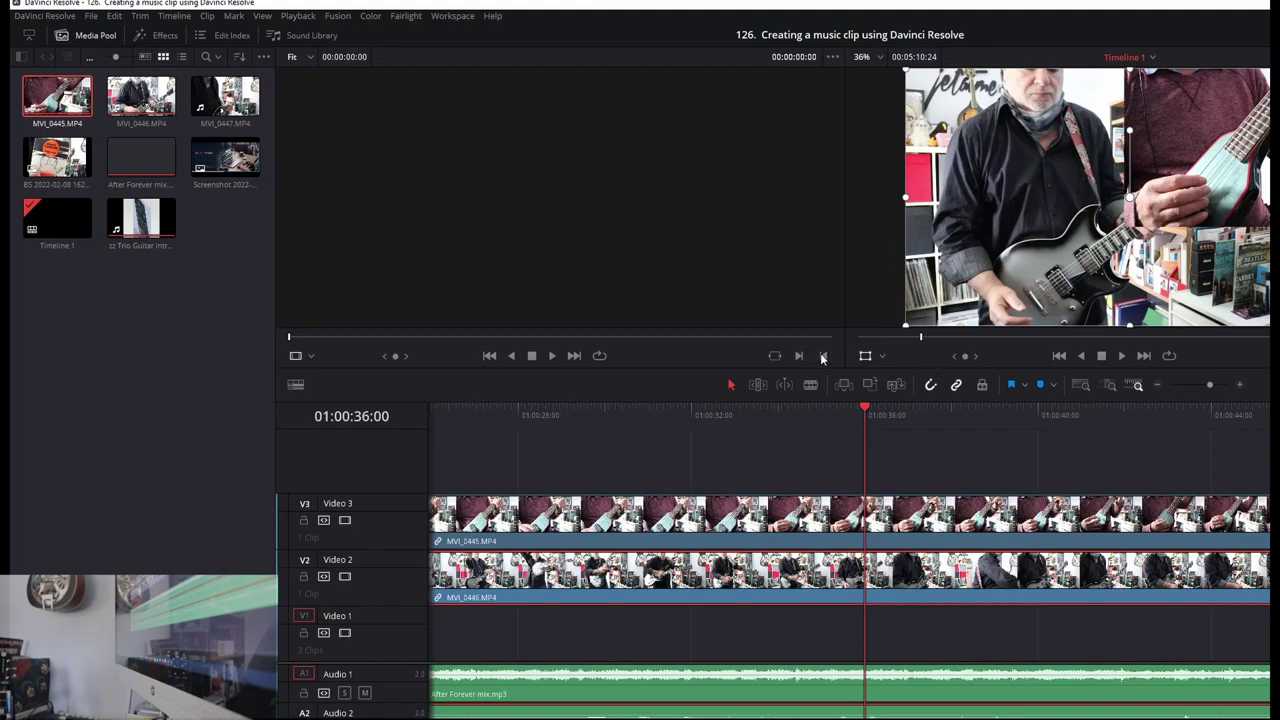
# Crop the left side of the guitarist clip and fine-tune the crop edge.
pyautogui.click(884, 358)
pyautogui.click(900, 393)
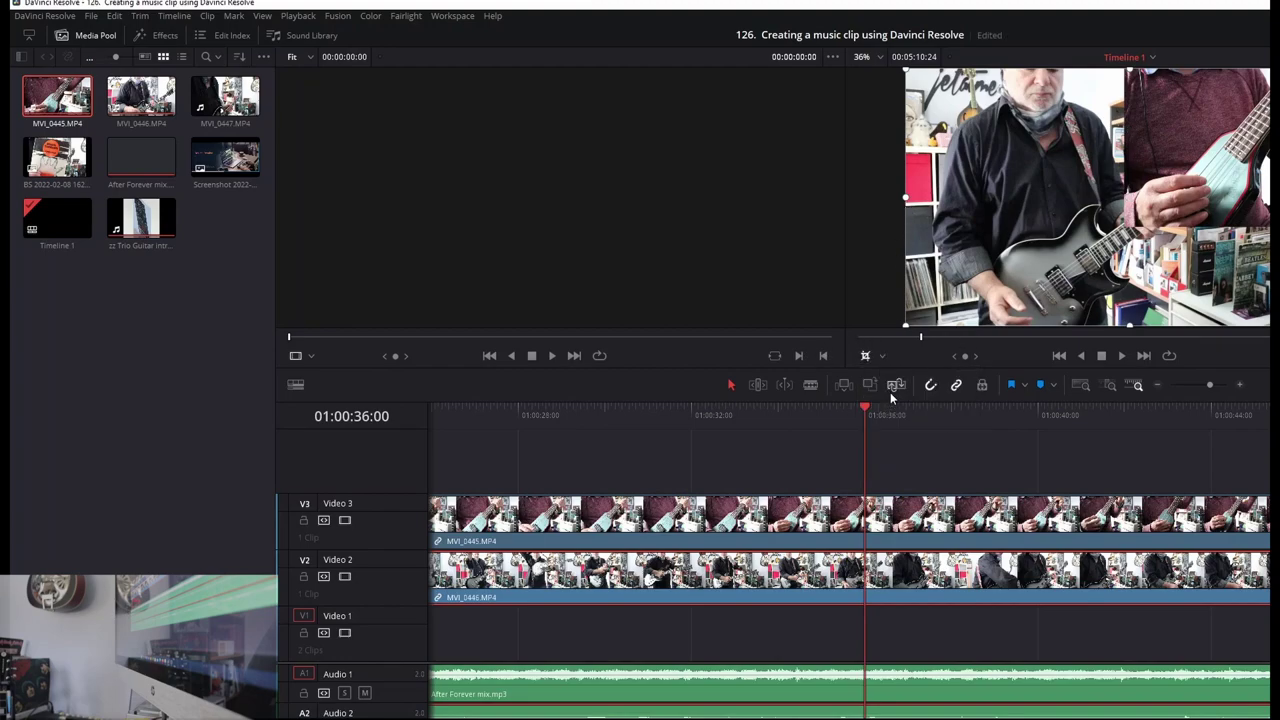
pyautogui.moveTo(905, 198); pyautogui.dragTo(938, 199)
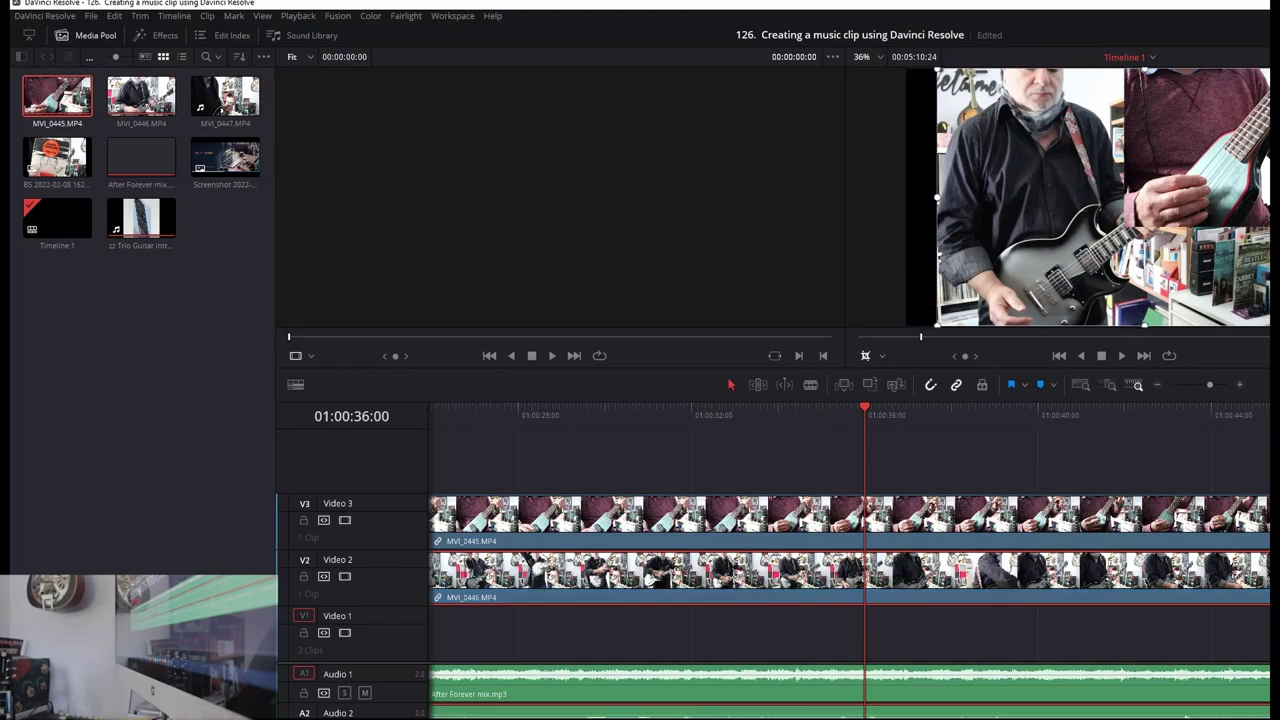
pyautogui.moveTo(1252, 200)
pyautogui.mouseDown()
pyautogui.moveTo(1230, 200)
pyautogui.moveTo(1258, 200)
pyautogui.mouseUp()
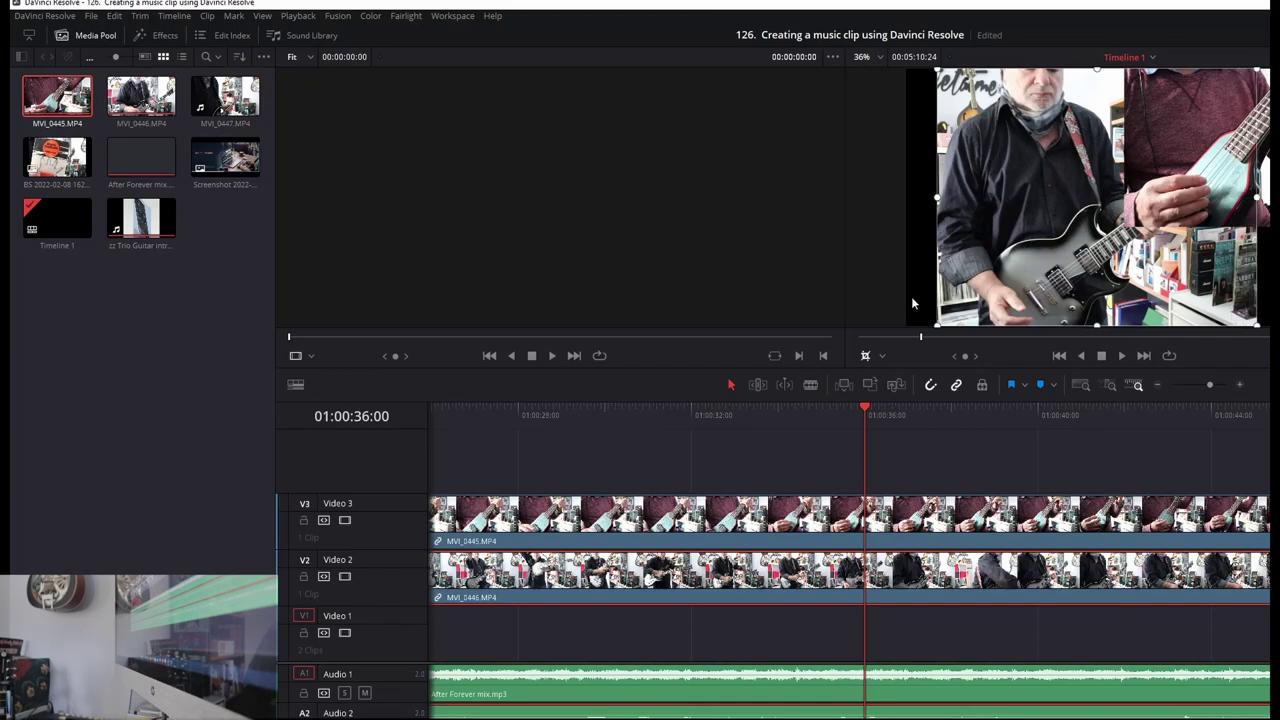
# Scale the guitarist clip down, move it lower-left, and save the project.
pyautogui.click(881, 356)
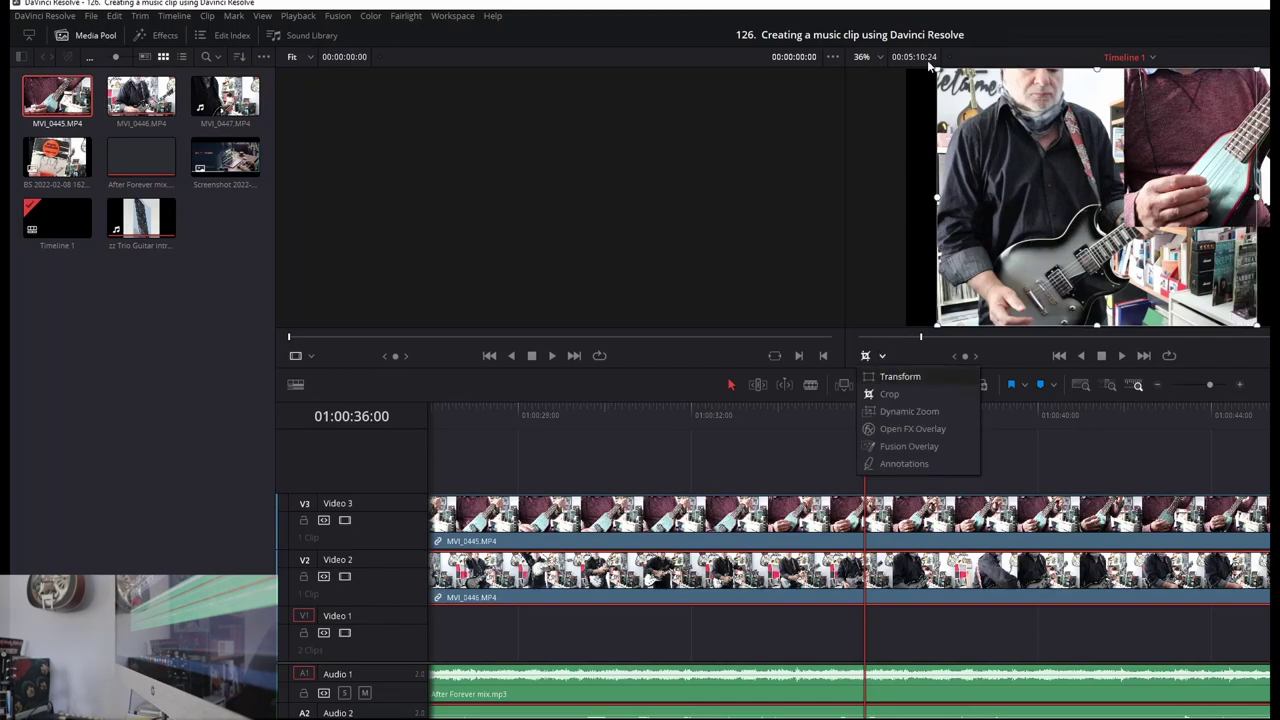
pyautogui.click(900, 376)
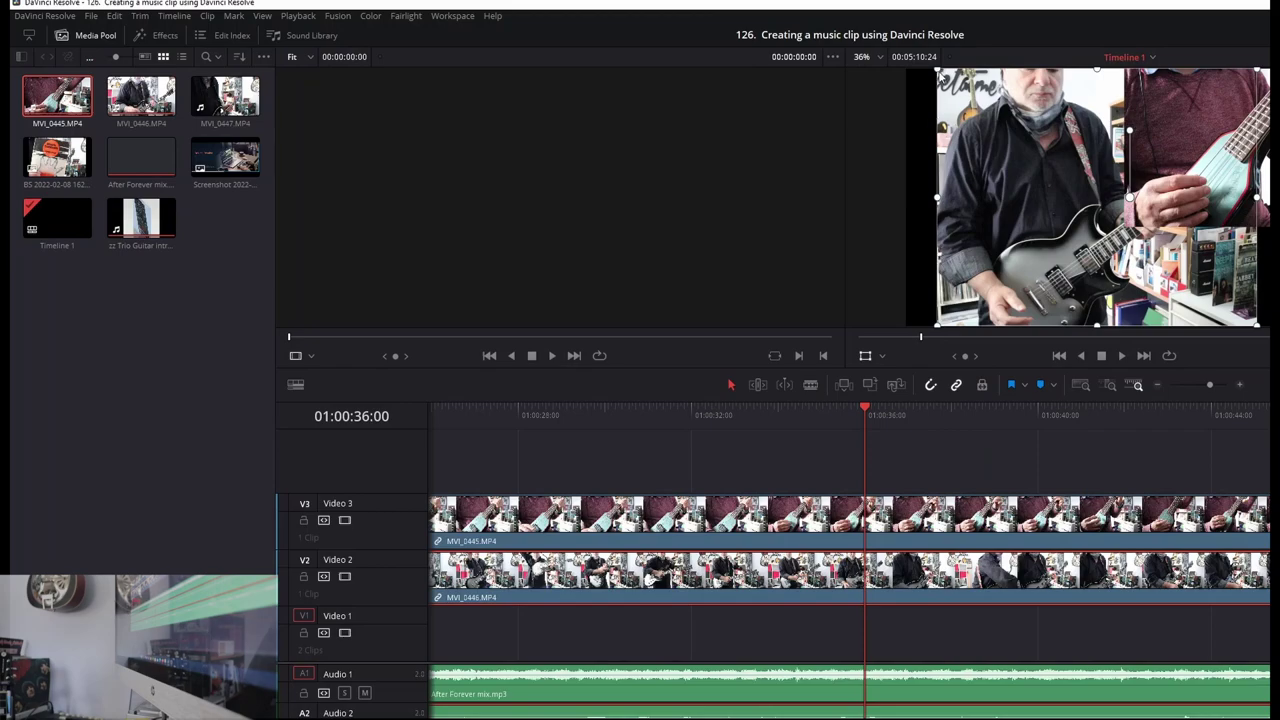
pyautogui.moveTo(938, 70); pyautogui.dragTo(980, 103)
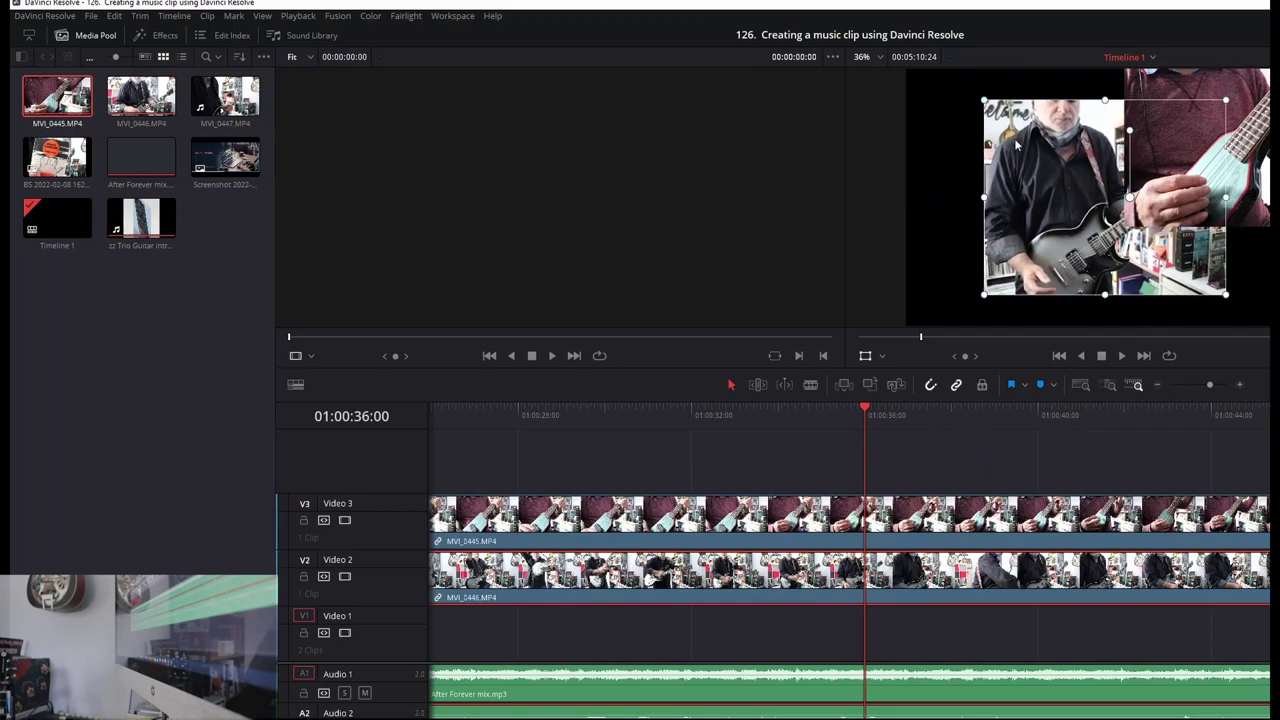
pyautogui.moveTo(1052, 177); pyautogui.dragTo(987, 197)
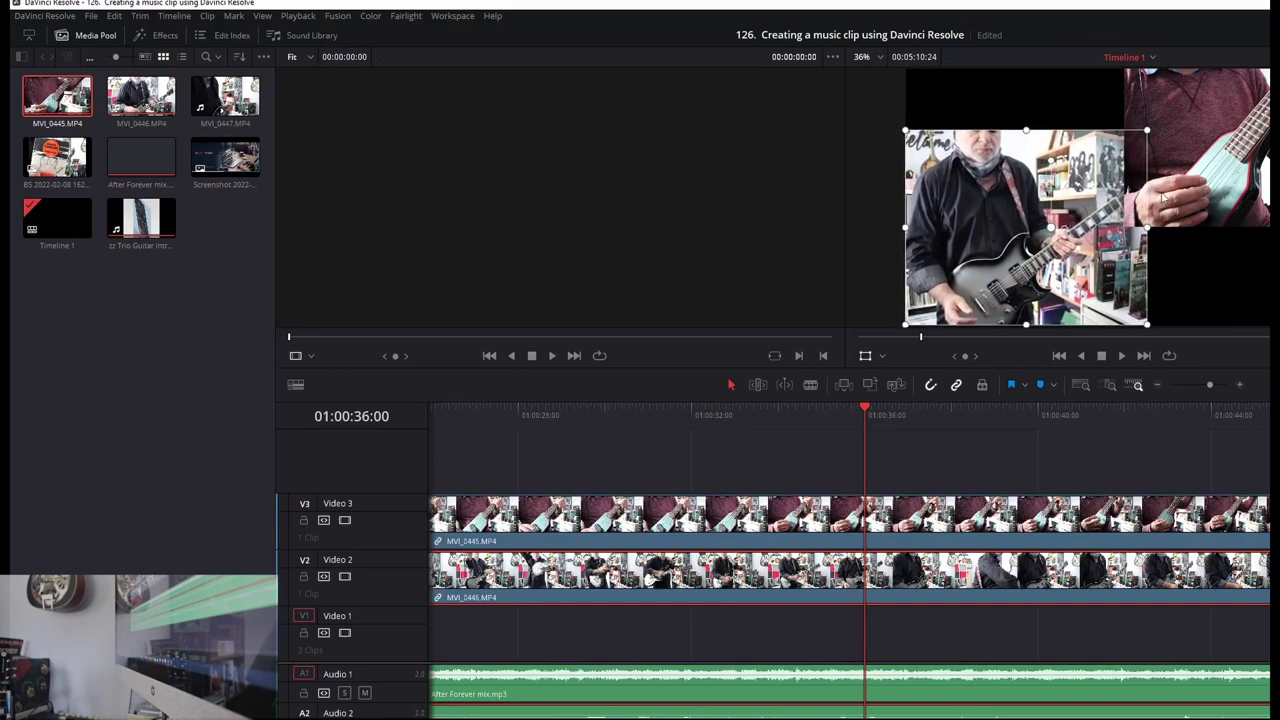
pyautogui.hotkey('ctrl', 's')
pyautogui.click(1177, 518)
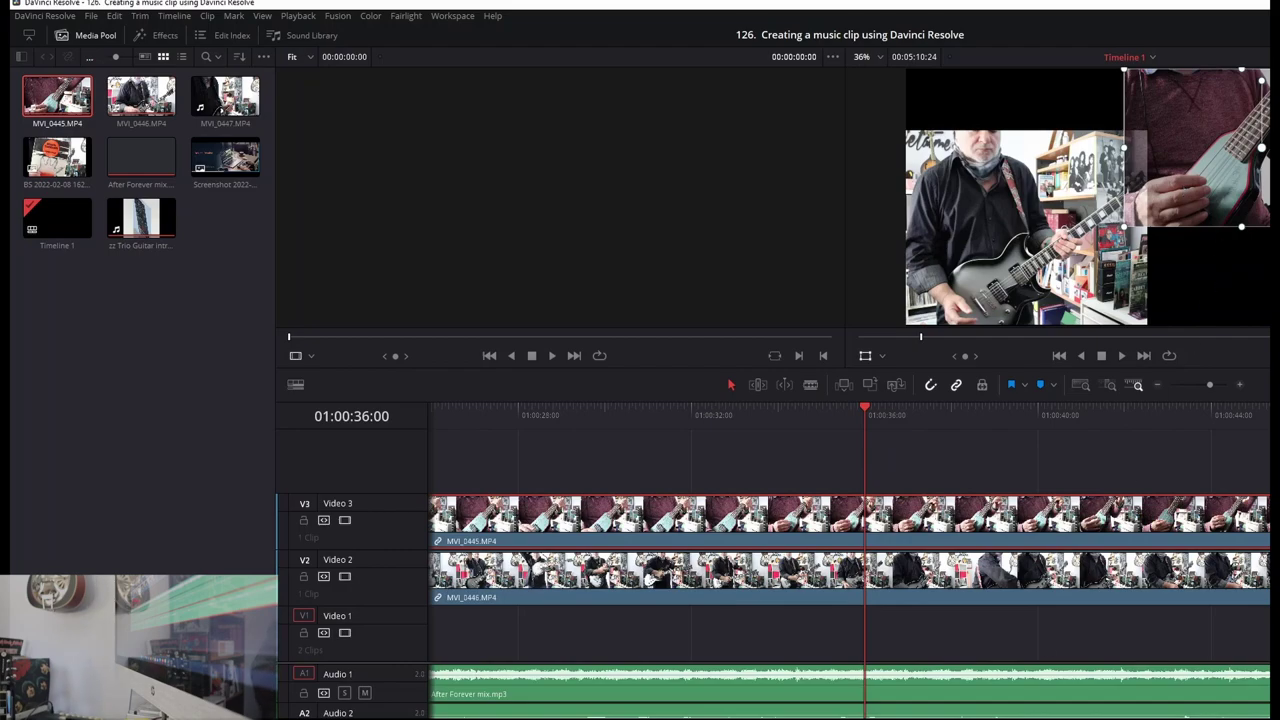
pyautogui.hscroll(-10, 850, 560)
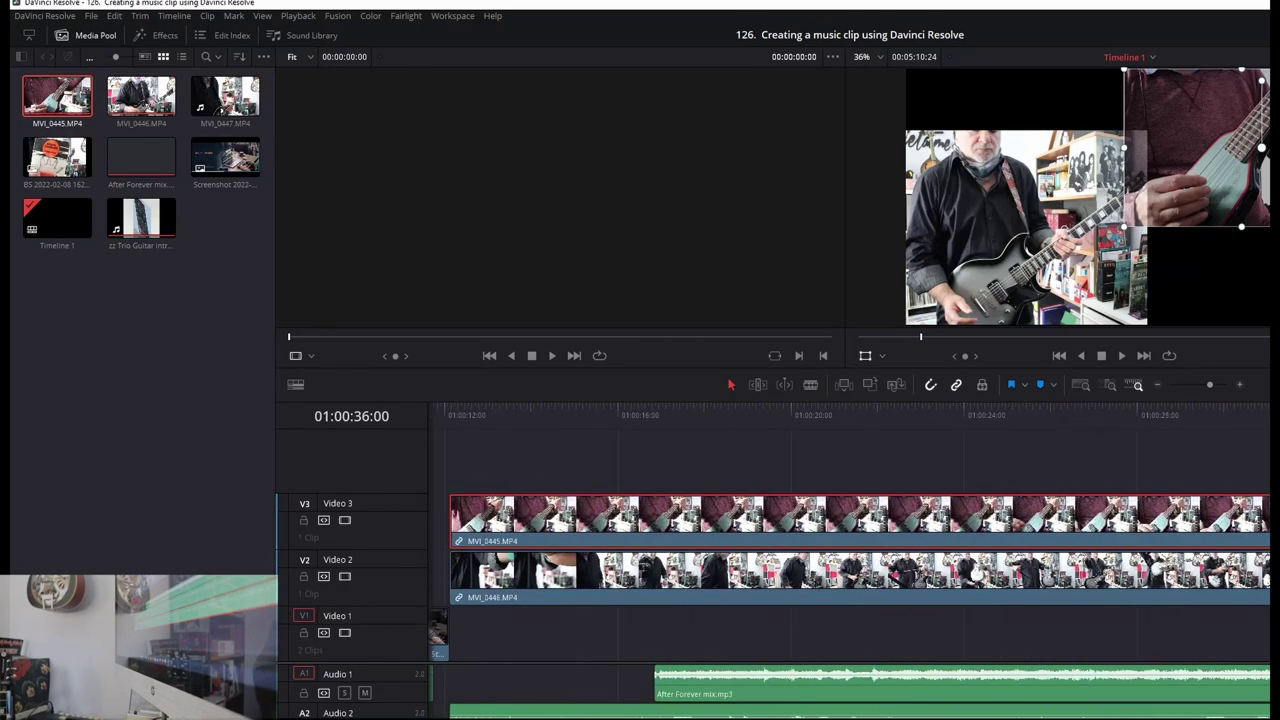
pyautogui.hscroll(2, 850, 560)
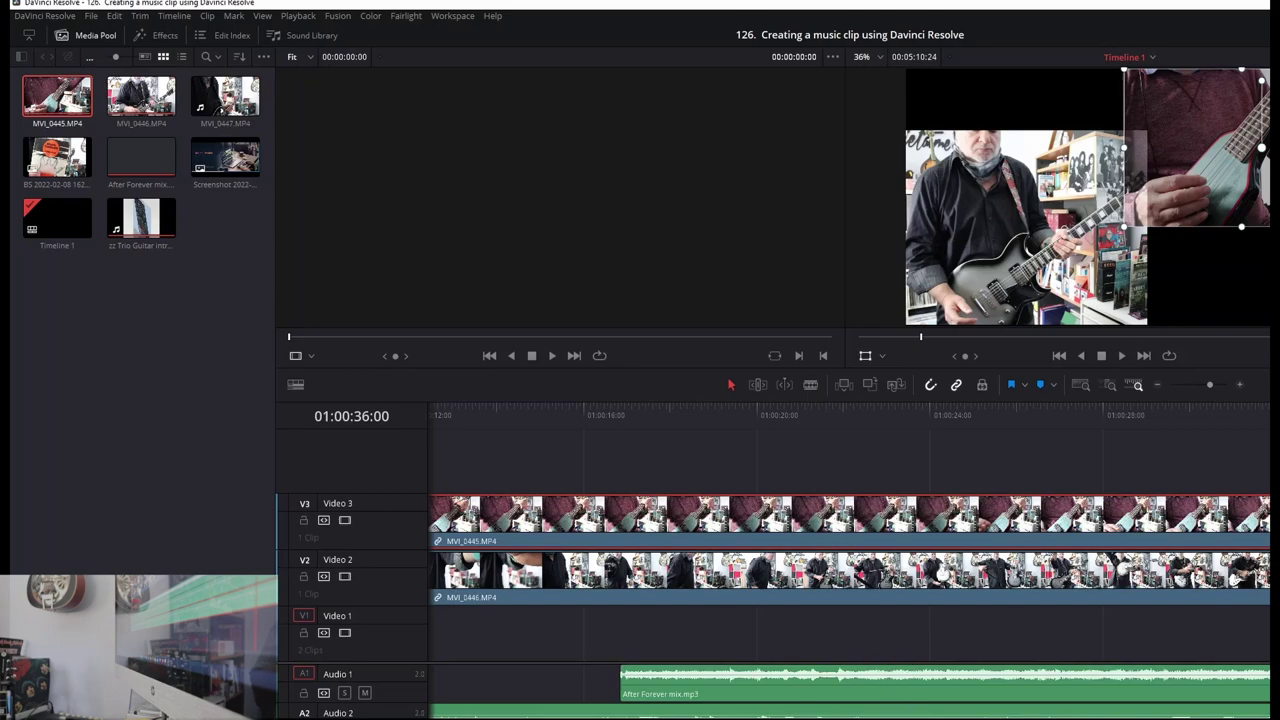
pyautogui.click(655, 584)
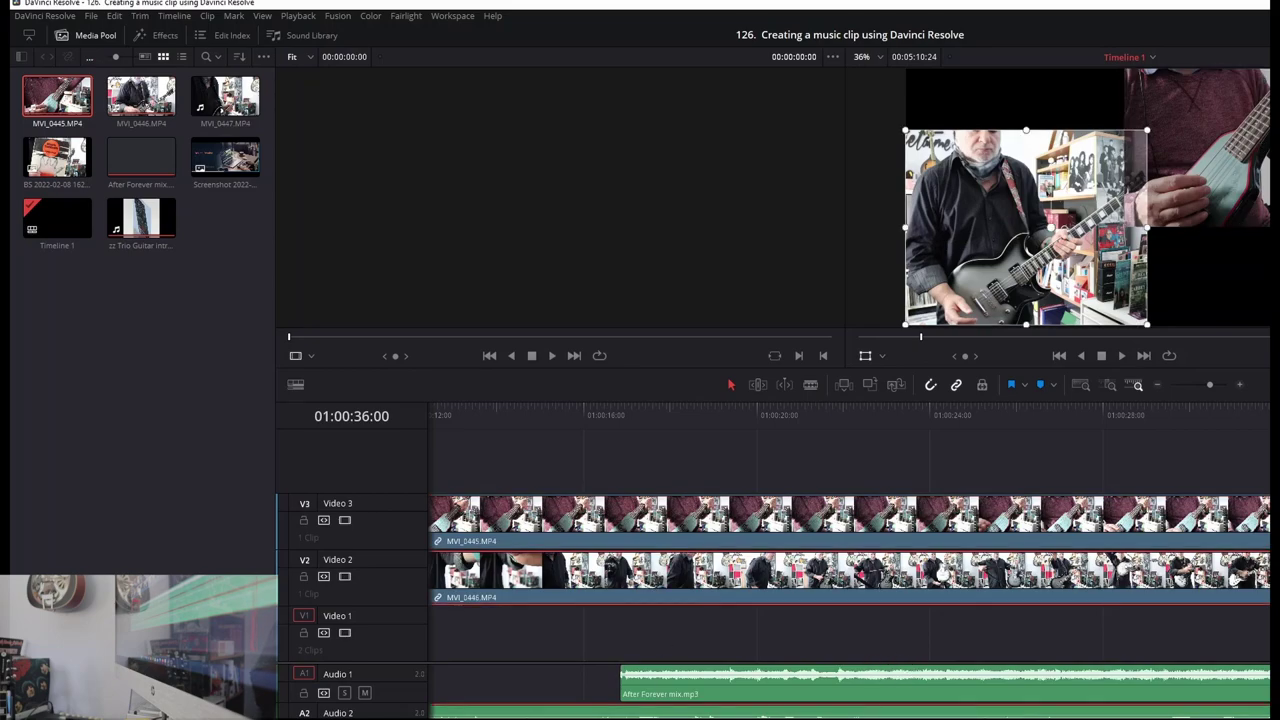
pyautogui.hscroll(5, 850, 560)
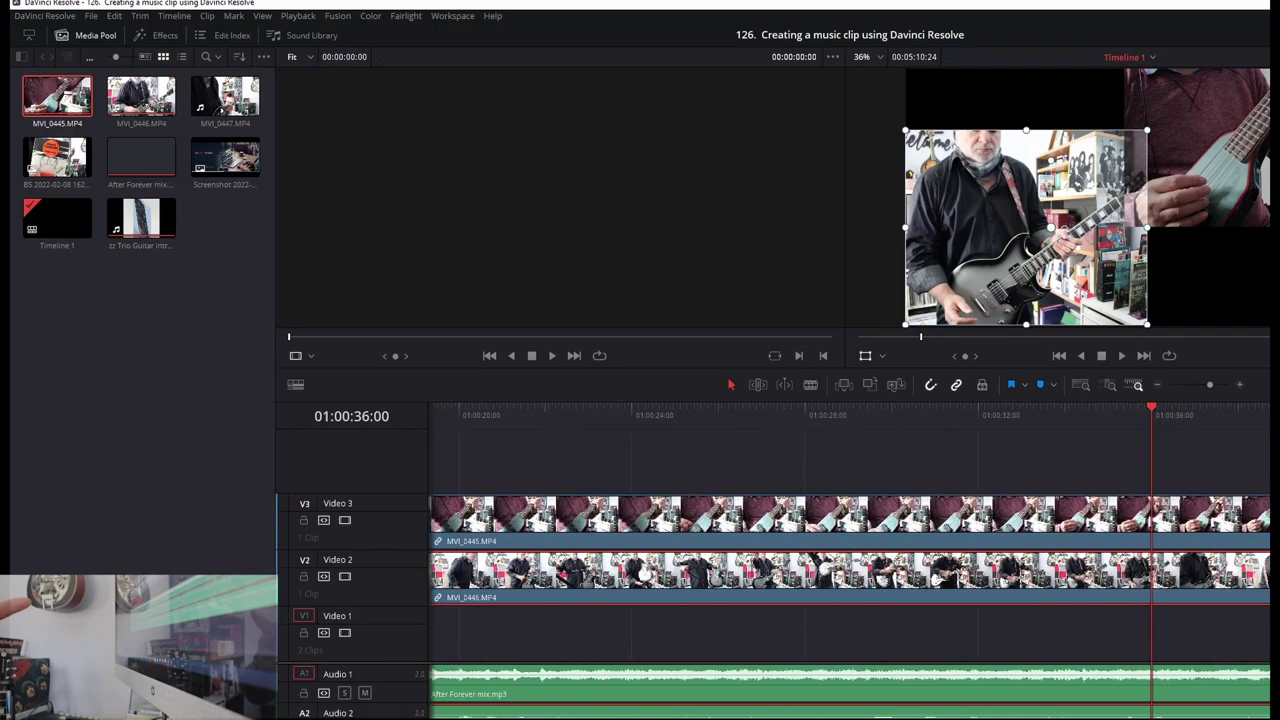
pyautogui.hscroll(2, 850, 560)
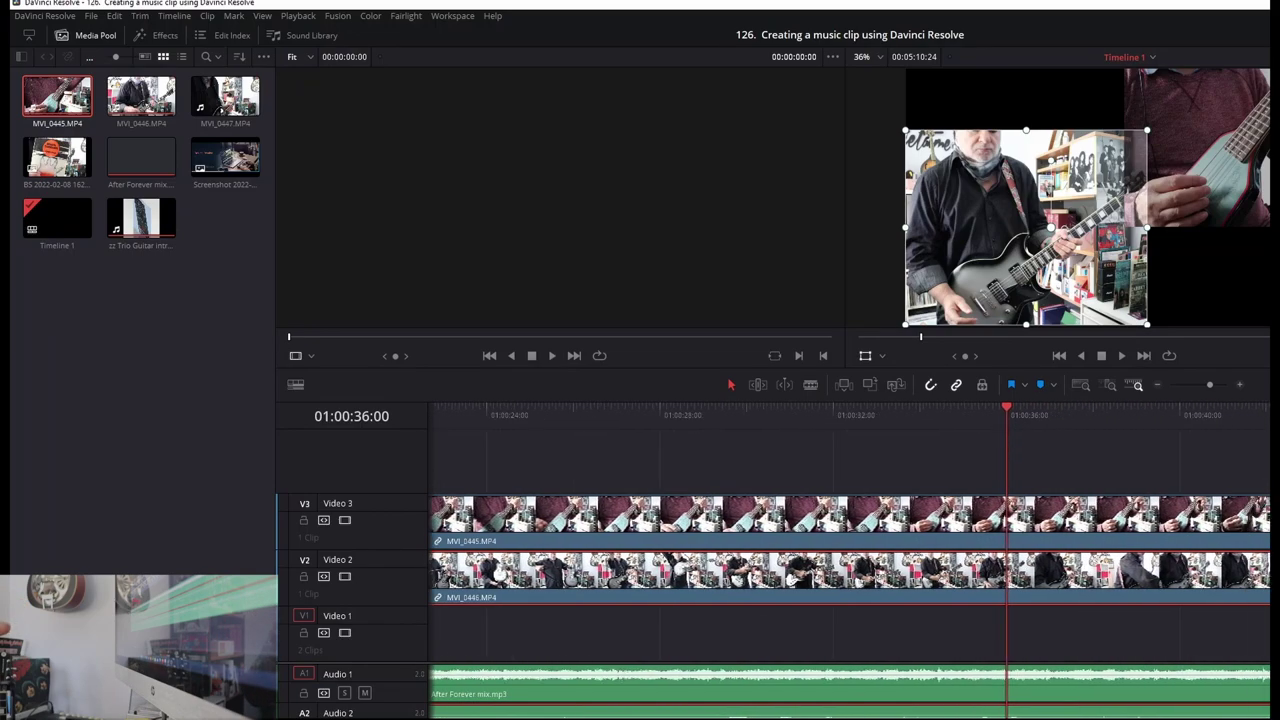
pyautogui.hotkey('ctrl', 'b')
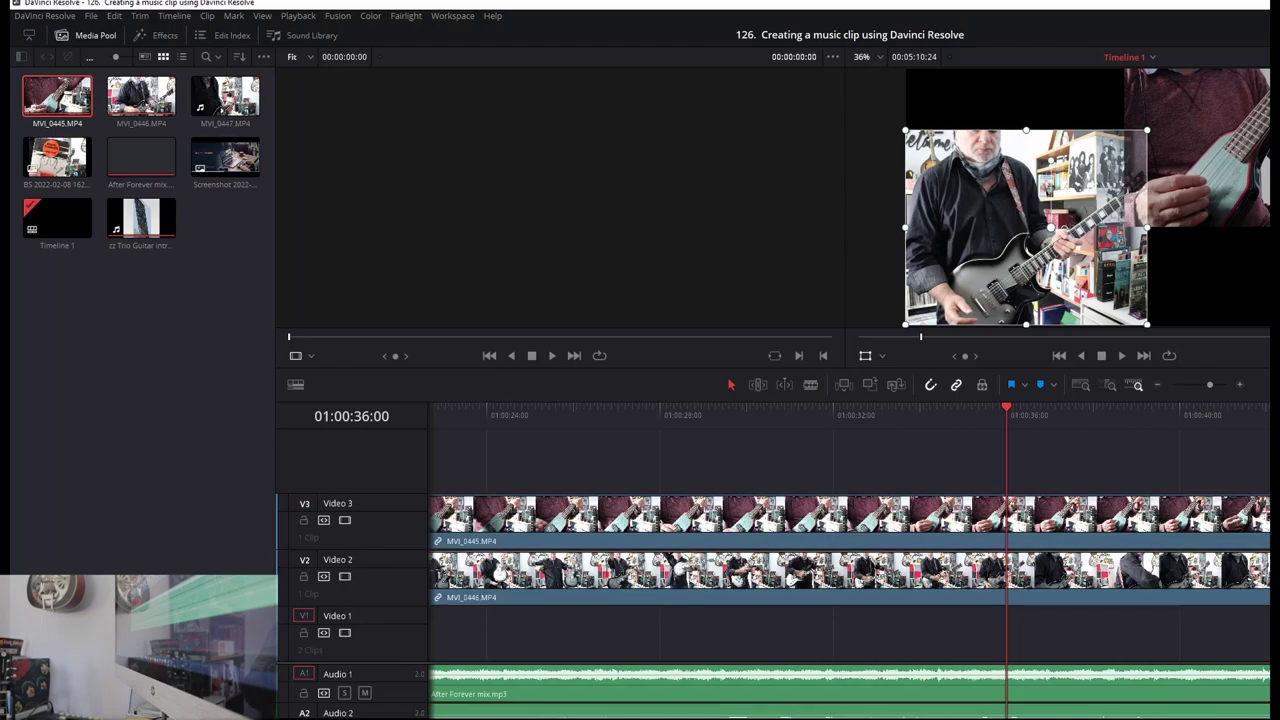
pyautogui.hscroll(10, 850, 560)
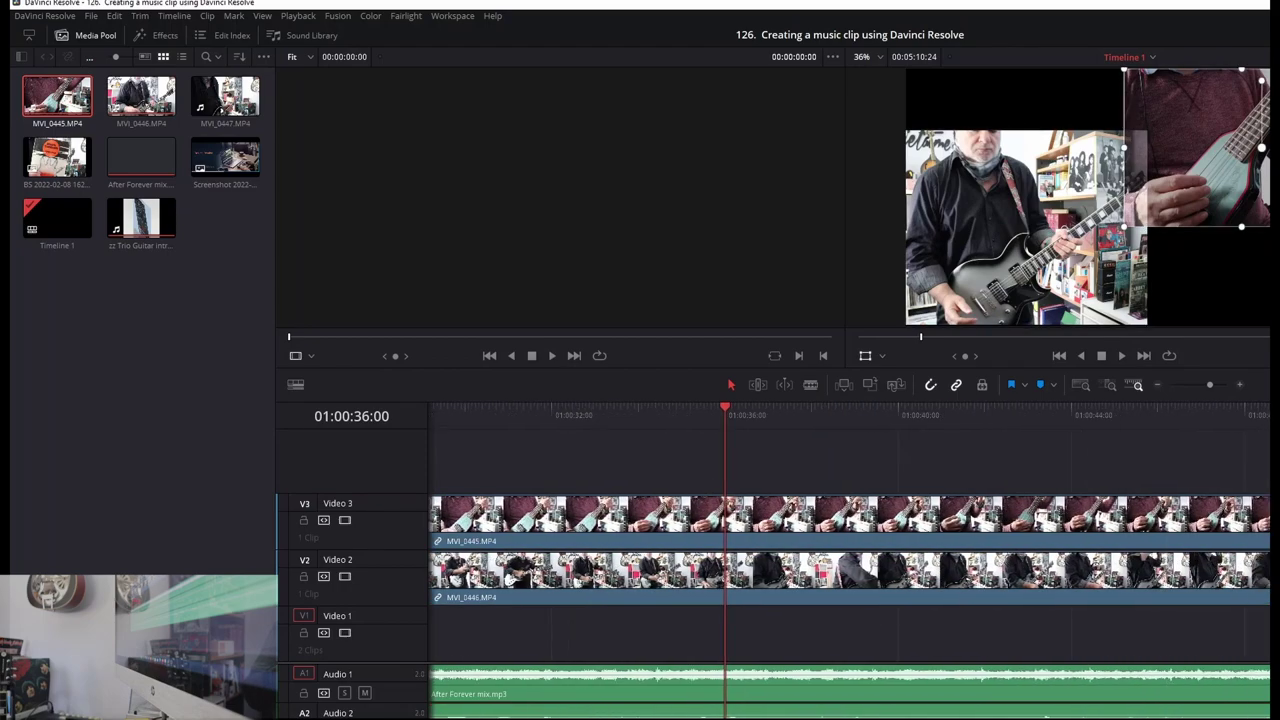
pyautogui.hscroll(15, 850, 560)
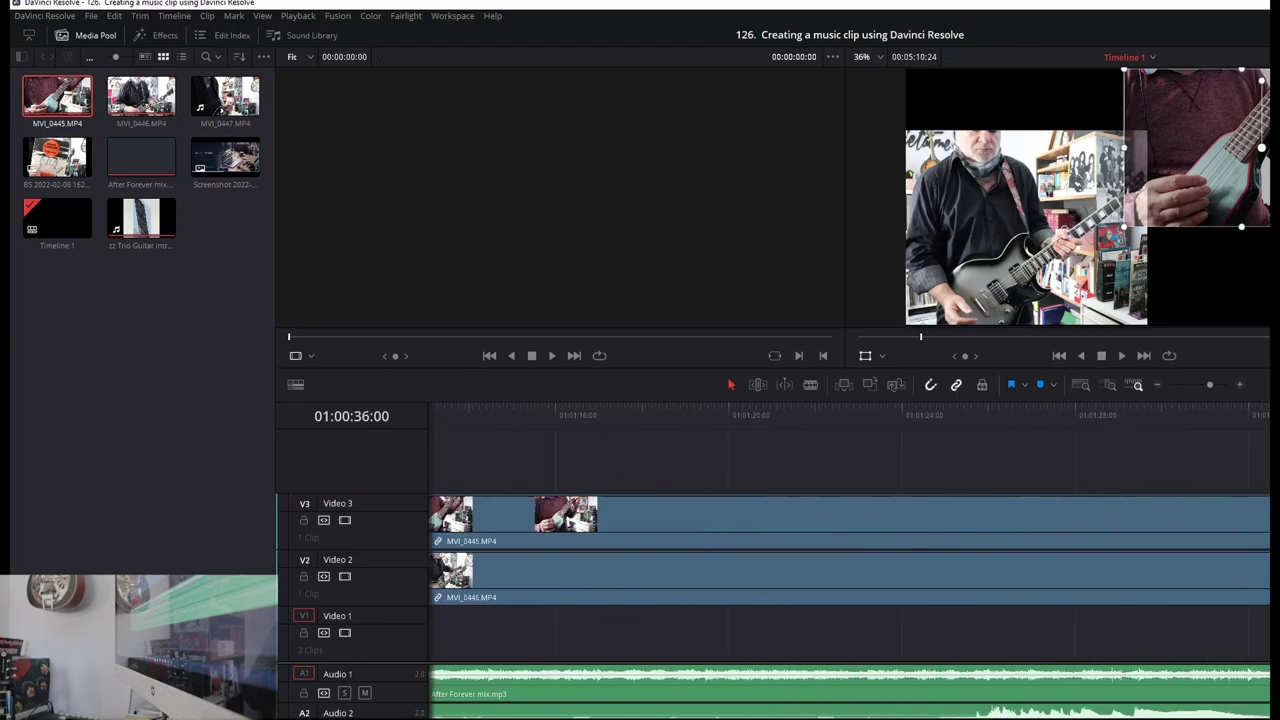
pyautogui.hscroll(10, 850, 560)
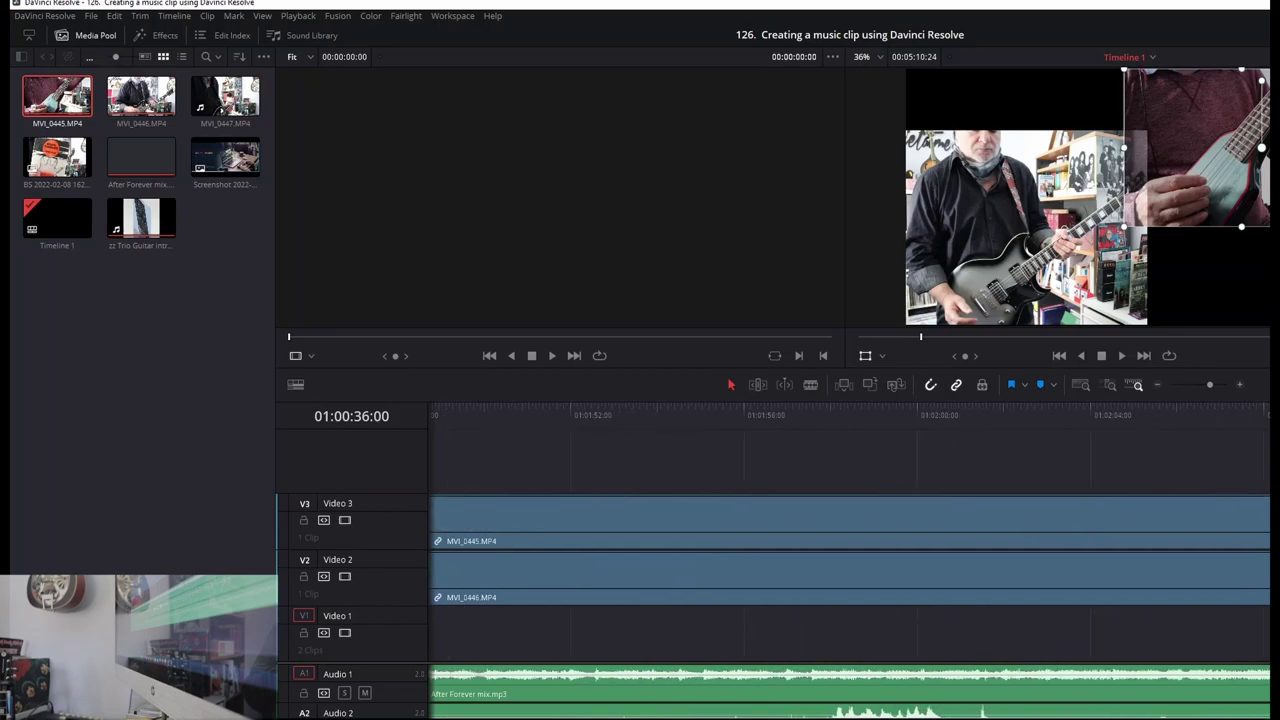
pyautogui.hscroll(-1, 850, 560)
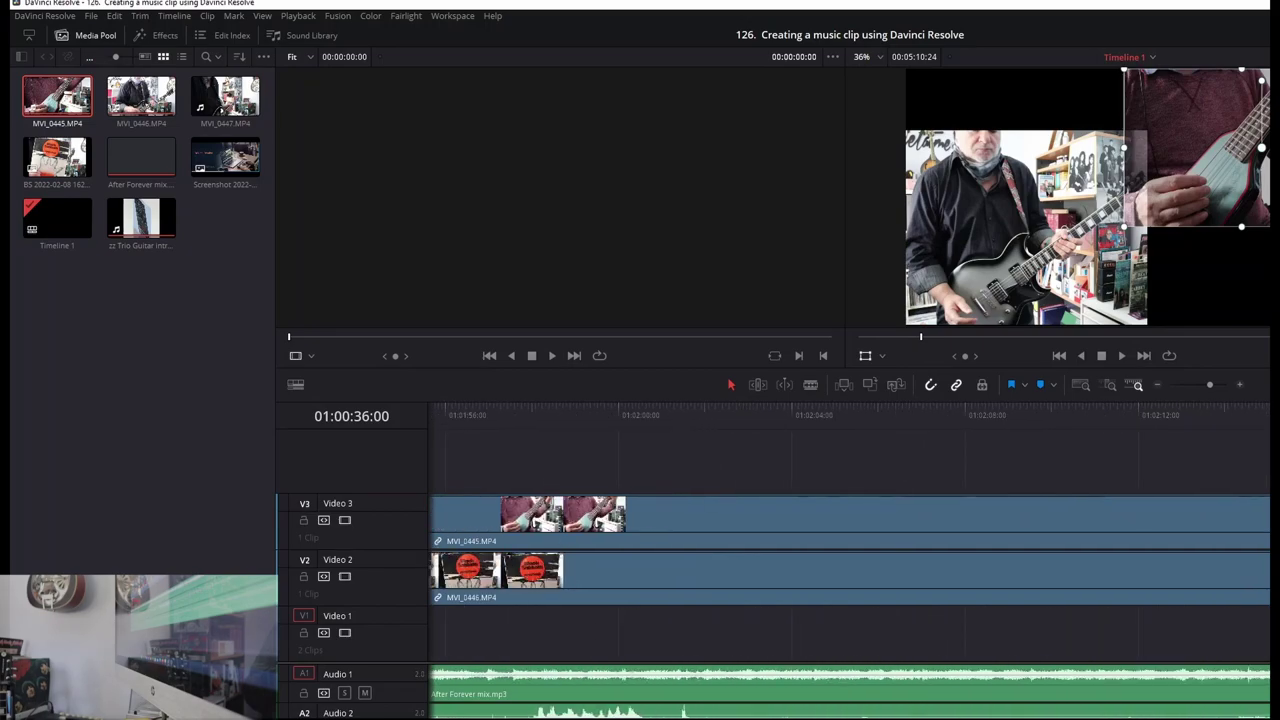
pyautogui.hscroll(-1, 850, 560)
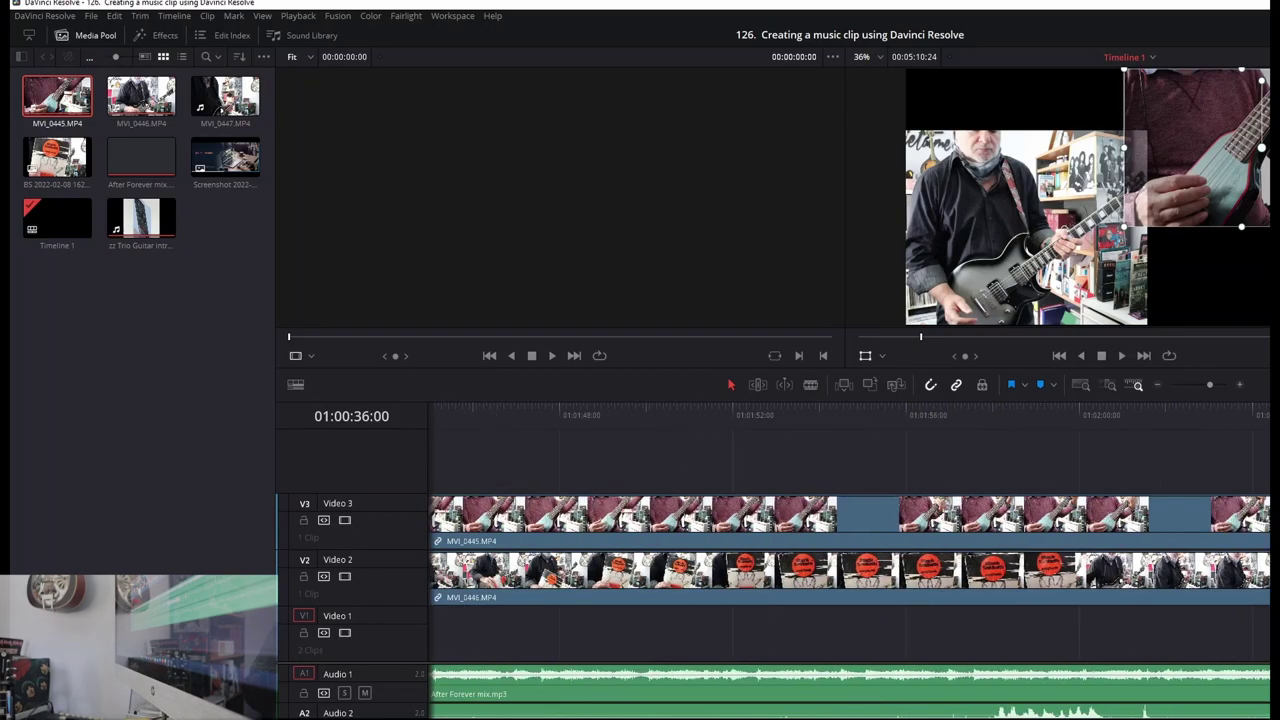
# Park the playhead at 01:01:57:15, select MVI_0446, and play briefly to check the songbook shot.
pyautogui.click(976, 410)
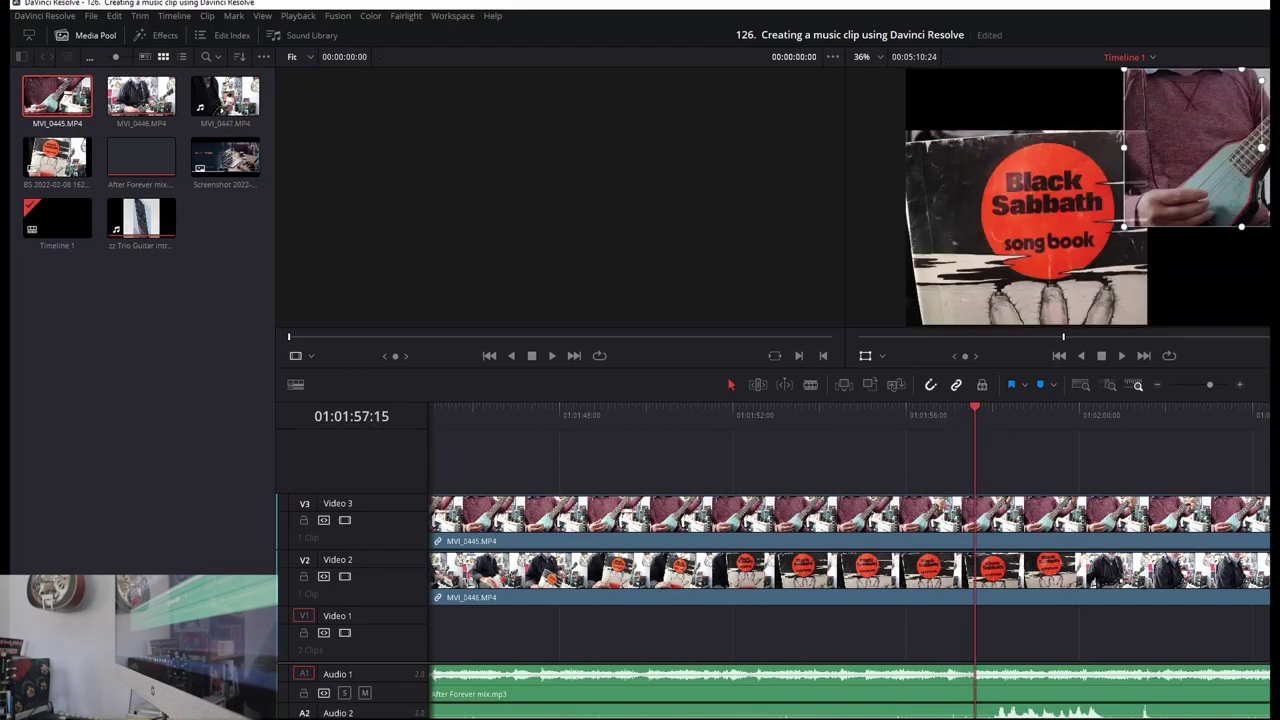
pyautogui.click(889, 565)
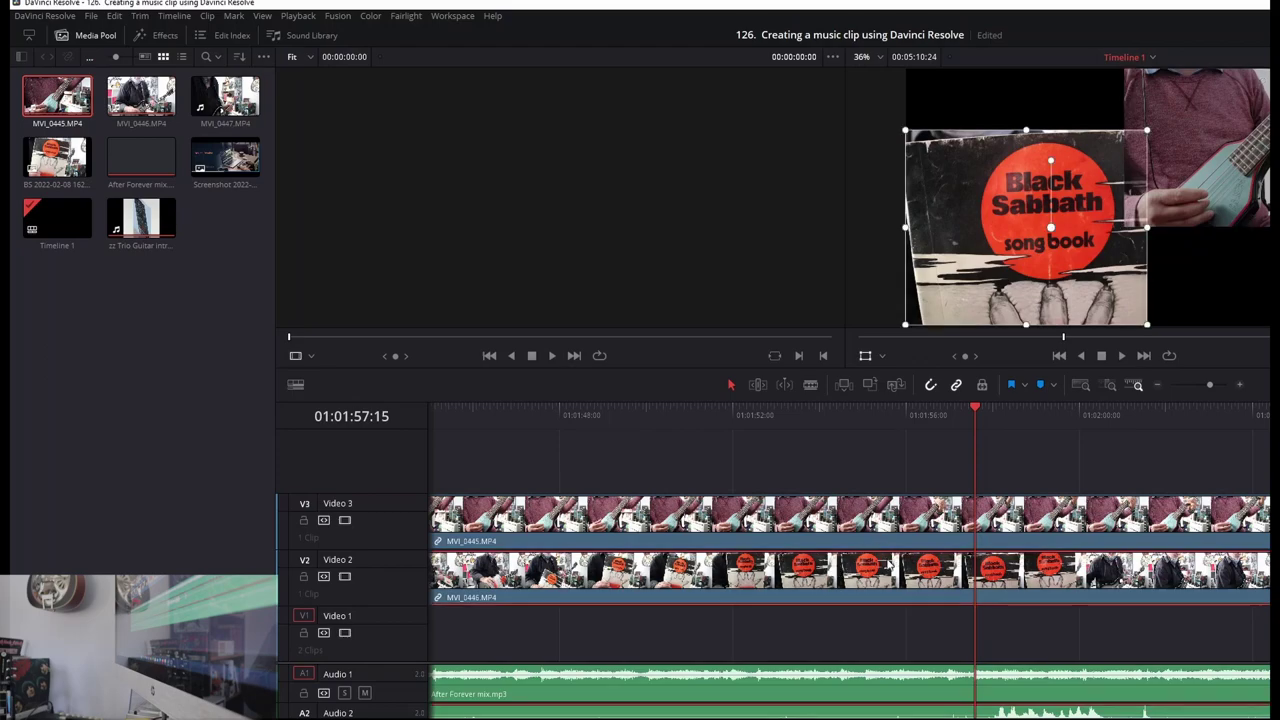
pyautogui.click(1122, 355)
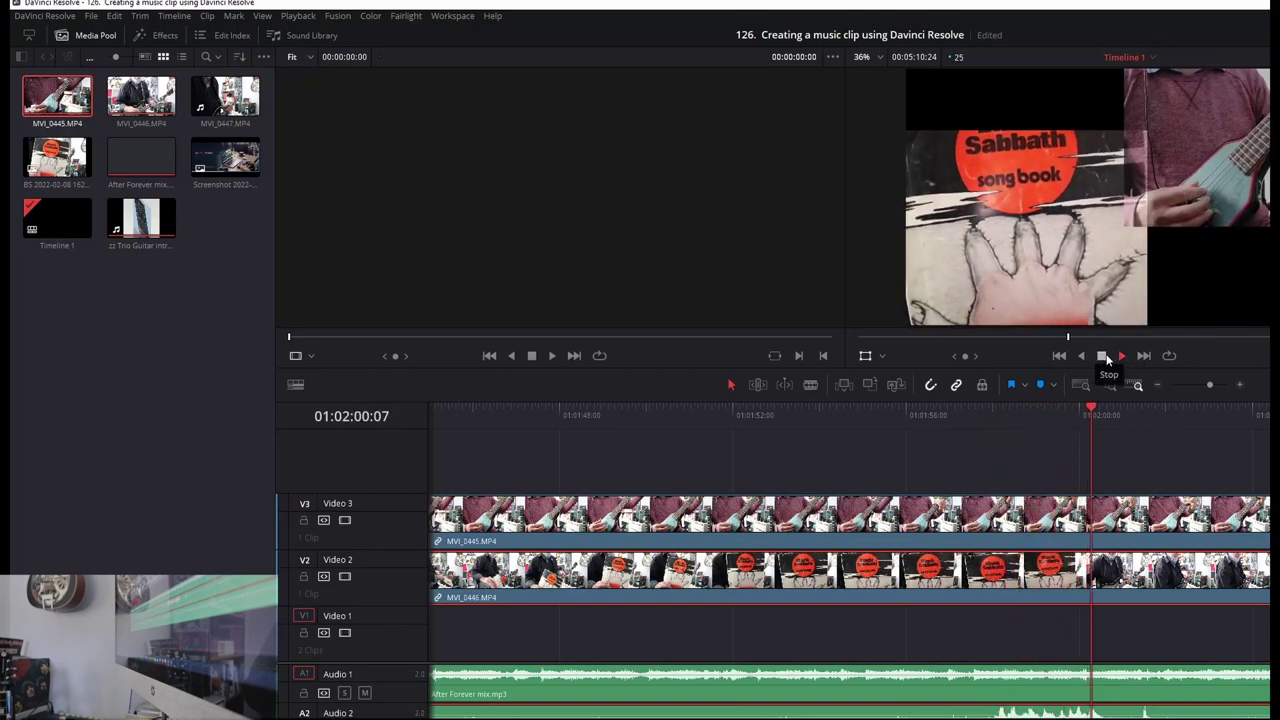
pyautogui.click(1104, 357)
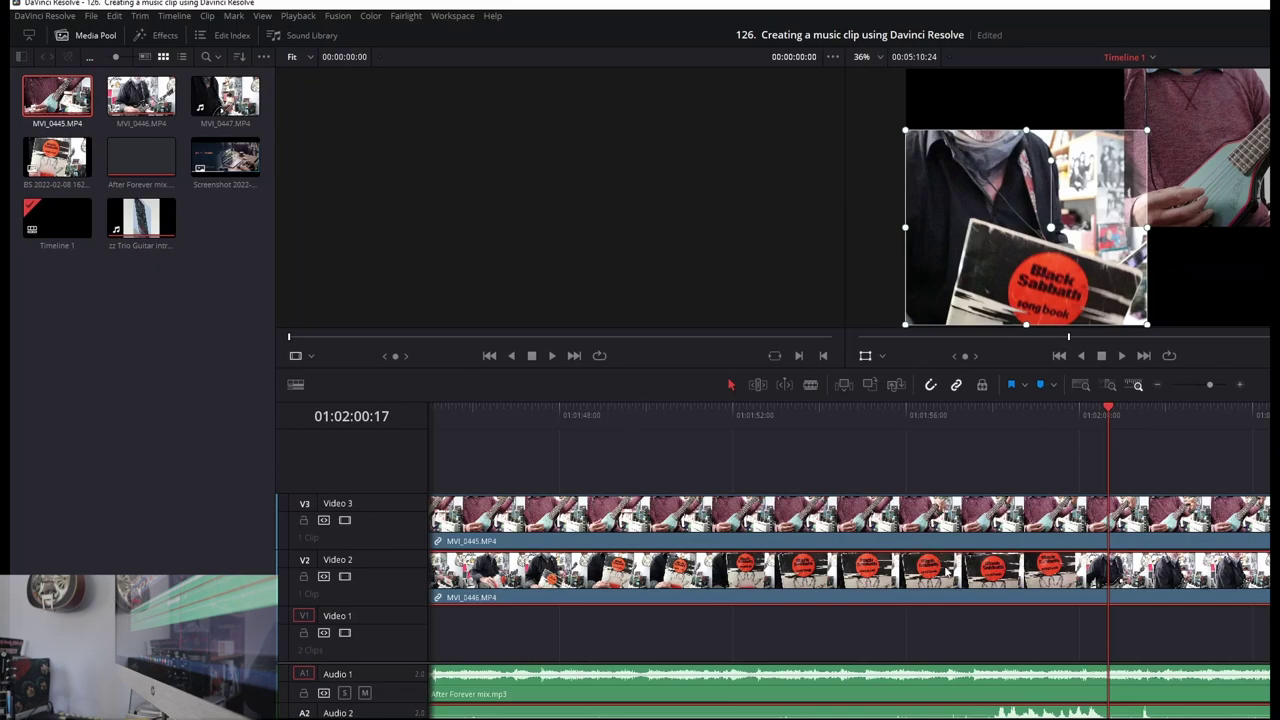
pyautogui.click(810, 384)
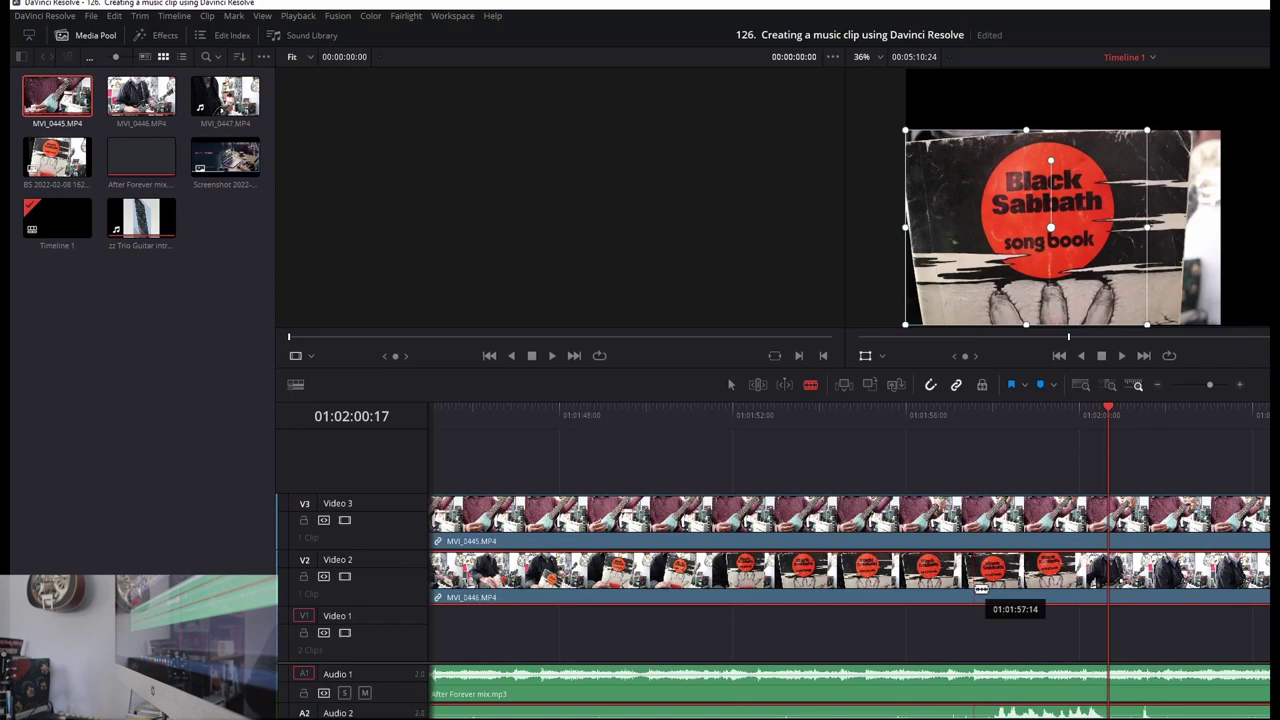
# Blade MVI_0446 at 01:01:57:14 and delete both pieces along with their audio.
pyautogui.click(977, 586)
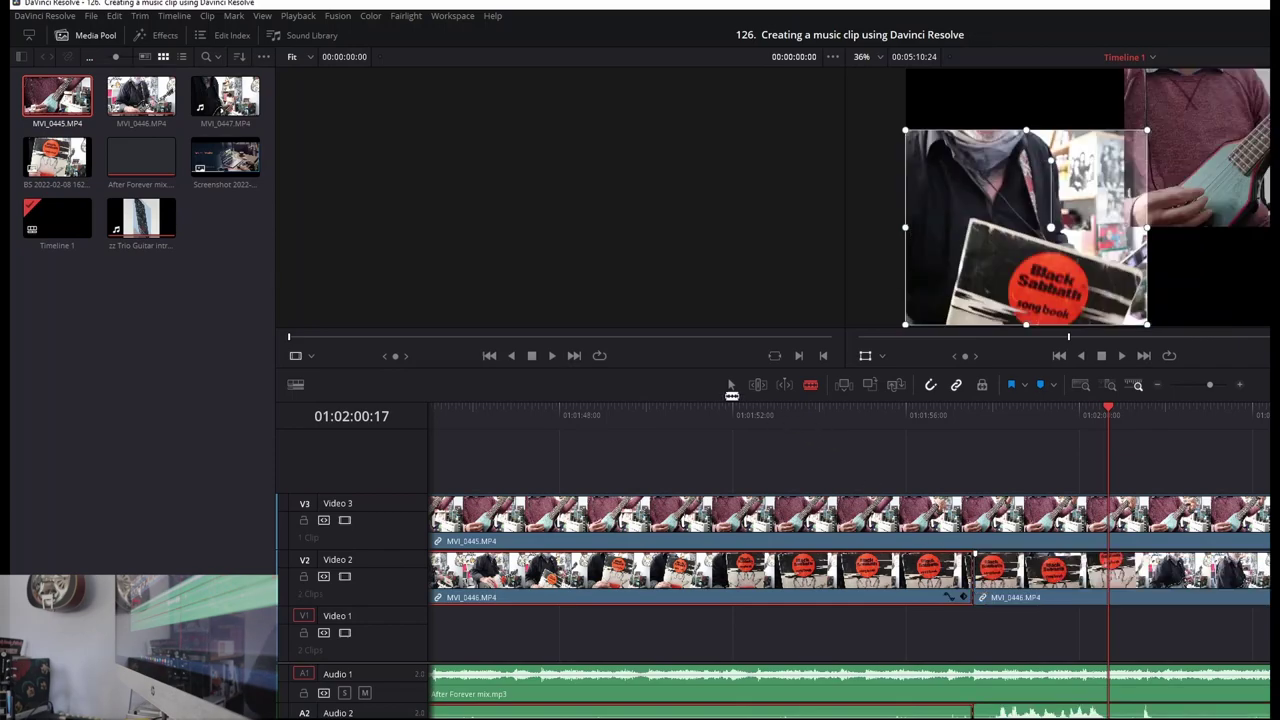
pyautogui.click(731, 386)
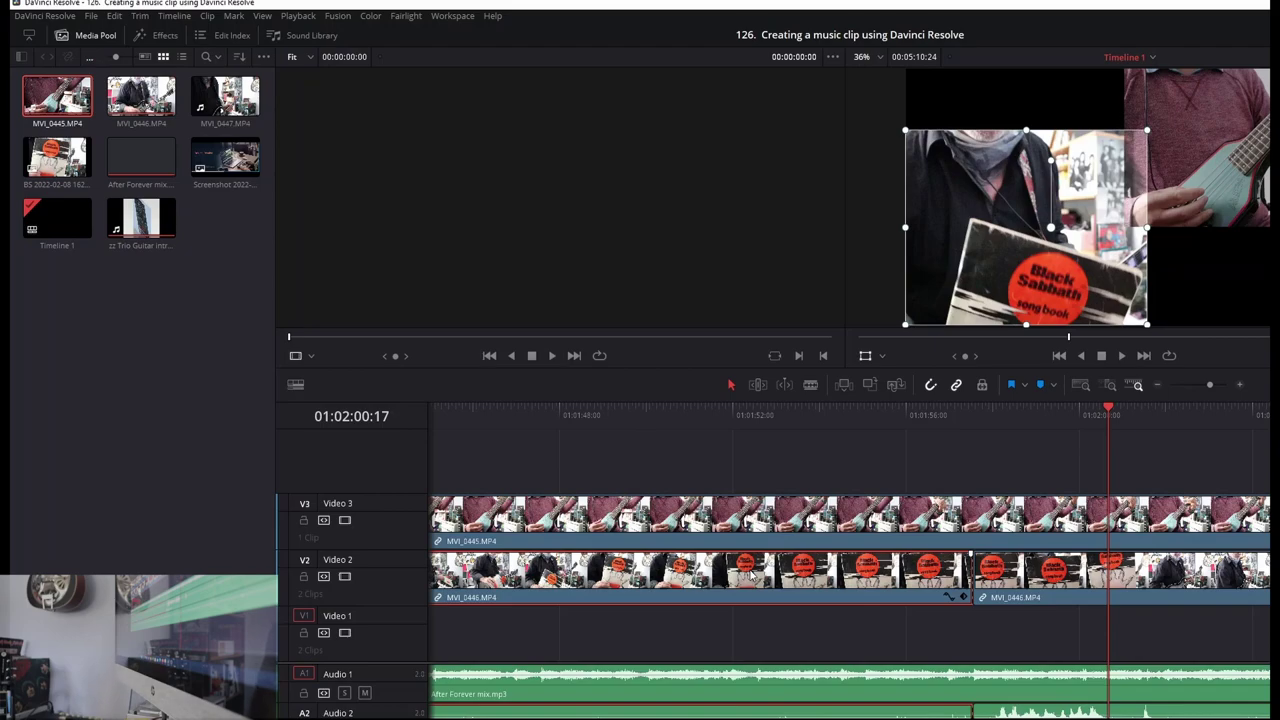
pyautogui.press('BackSpace')
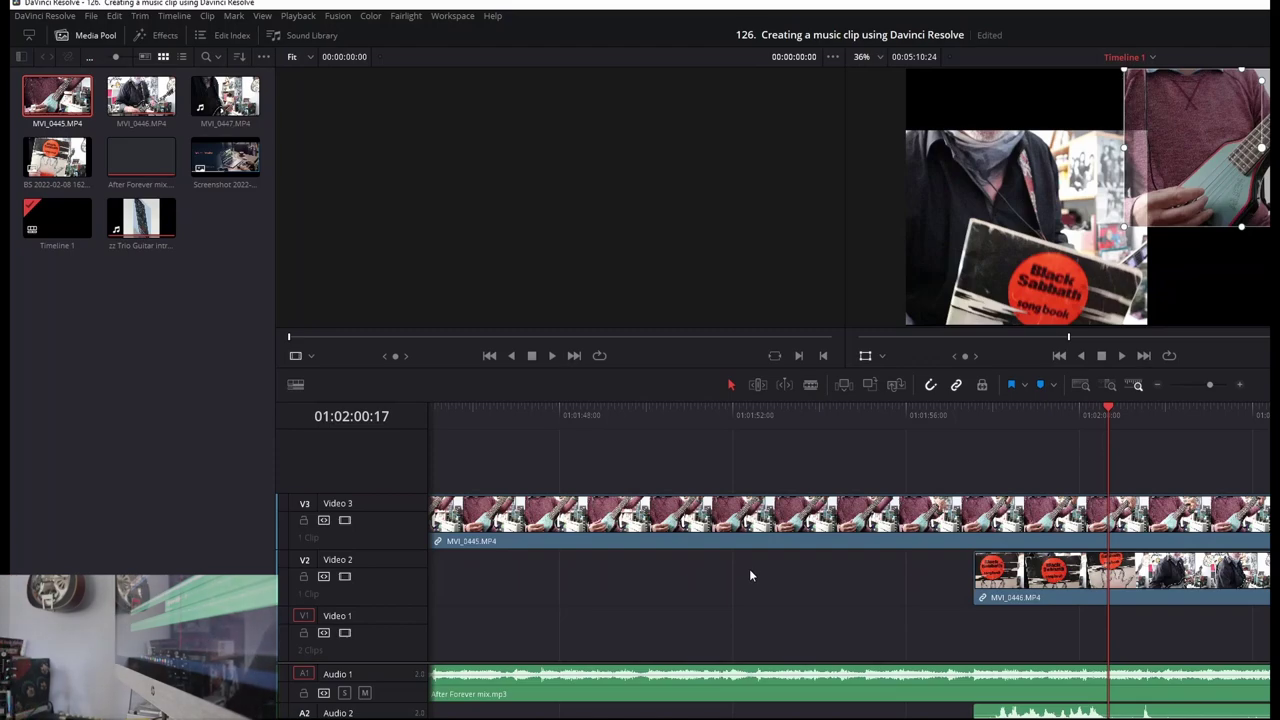
pyautogui.click(1053, 586)
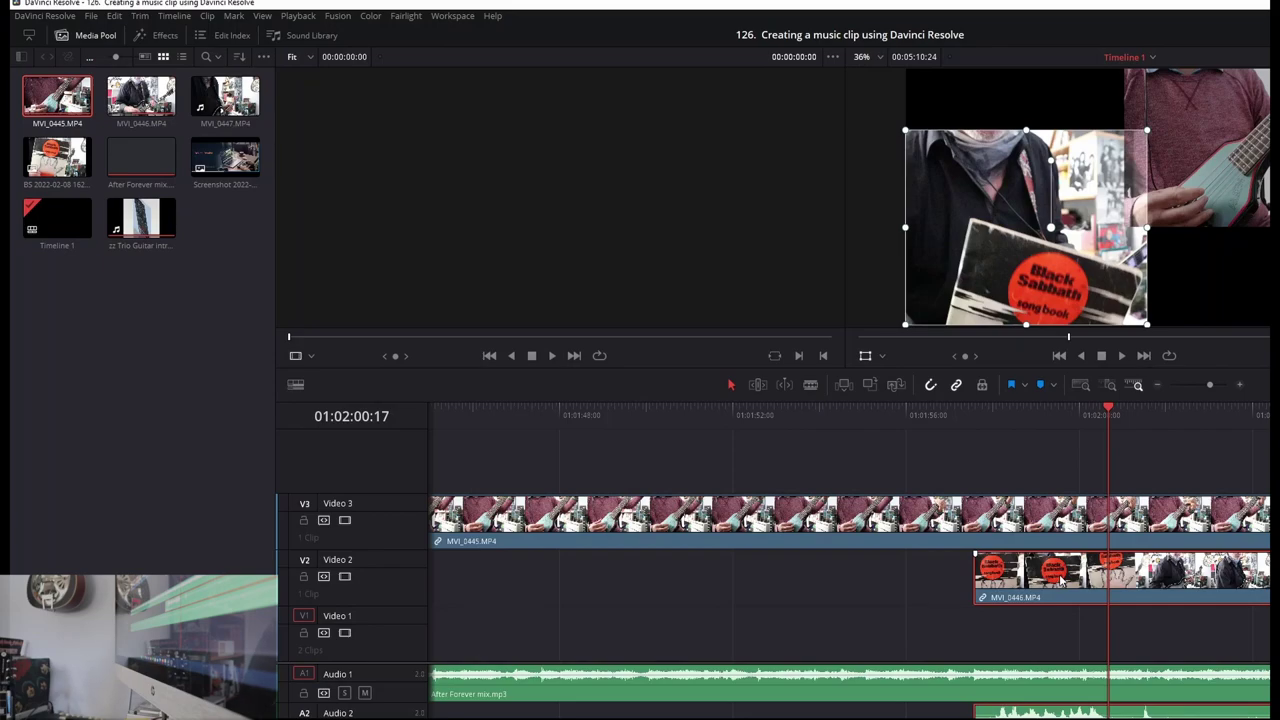
pyautogui.press('Delete')
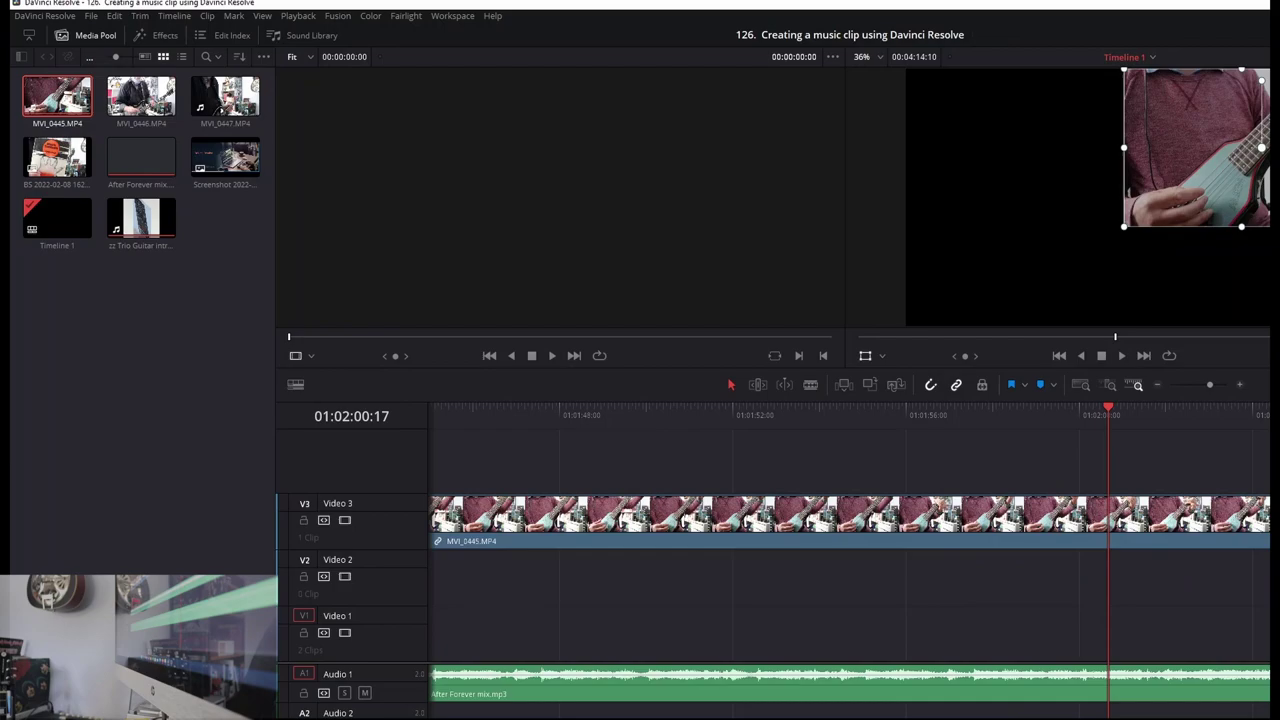
pyautogui.hscroll(2, 850, 560)
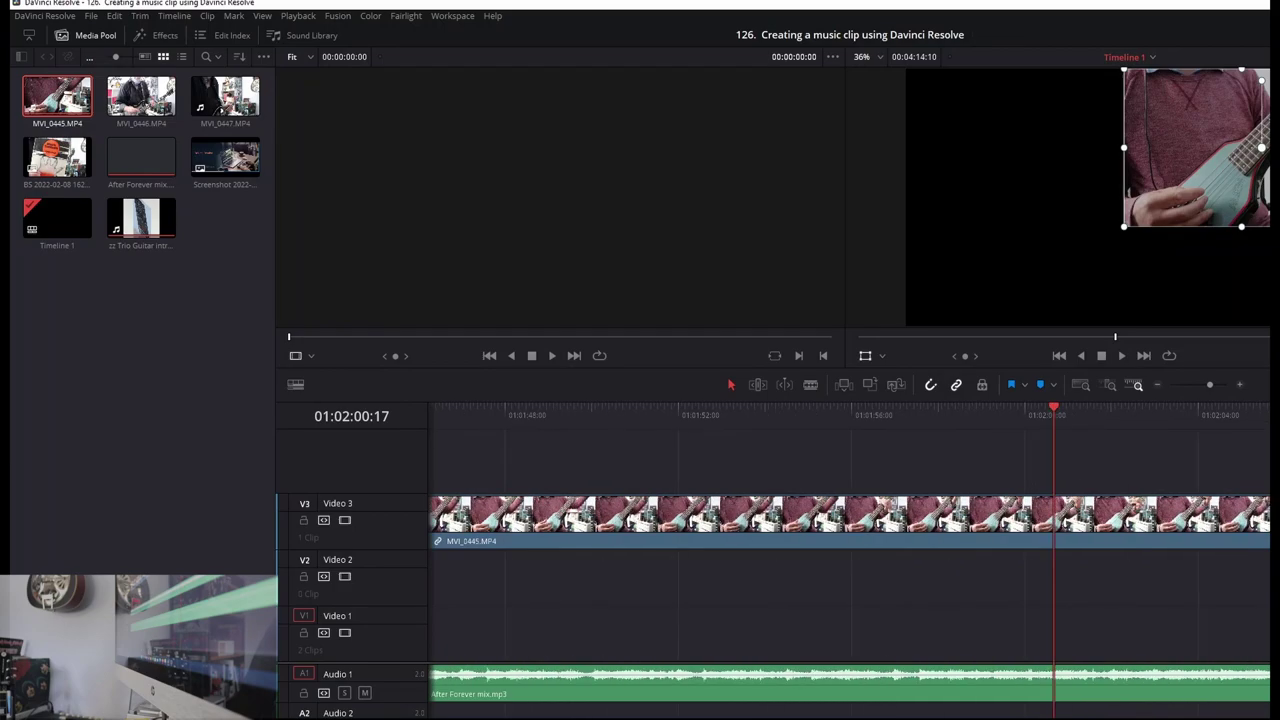
pyautogui.hscroll(-10, 850, 560)
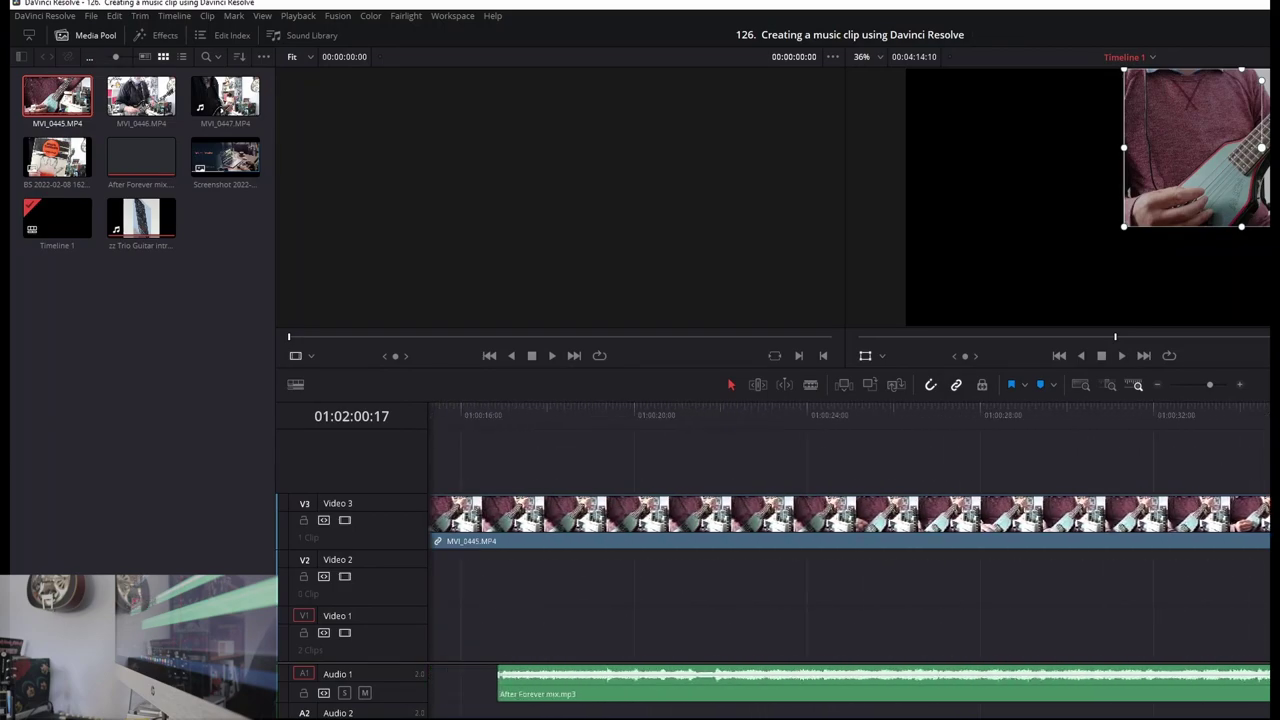
pyautogui.hscroll(2, 753, 427)
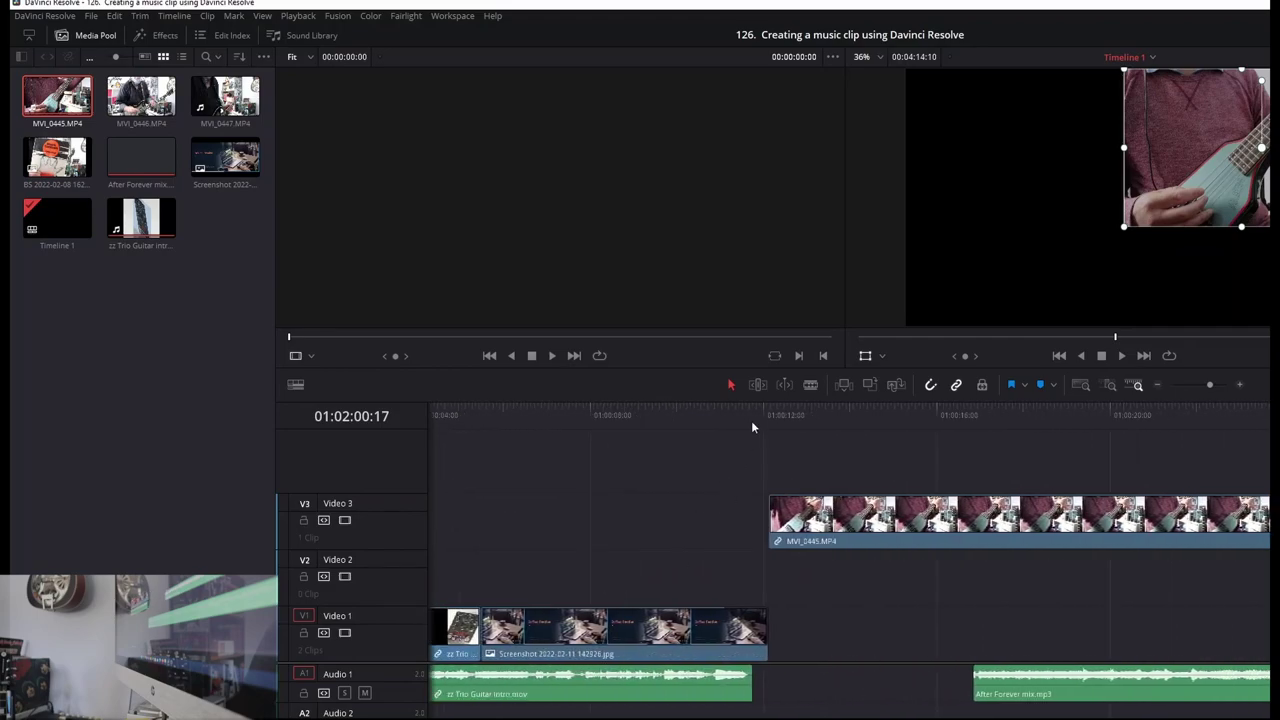
# Slide MVI_0446 on Video 2 left so it starts on the same frame as MVI_0445 on Video 3.
pyautogui.click(848, 410)
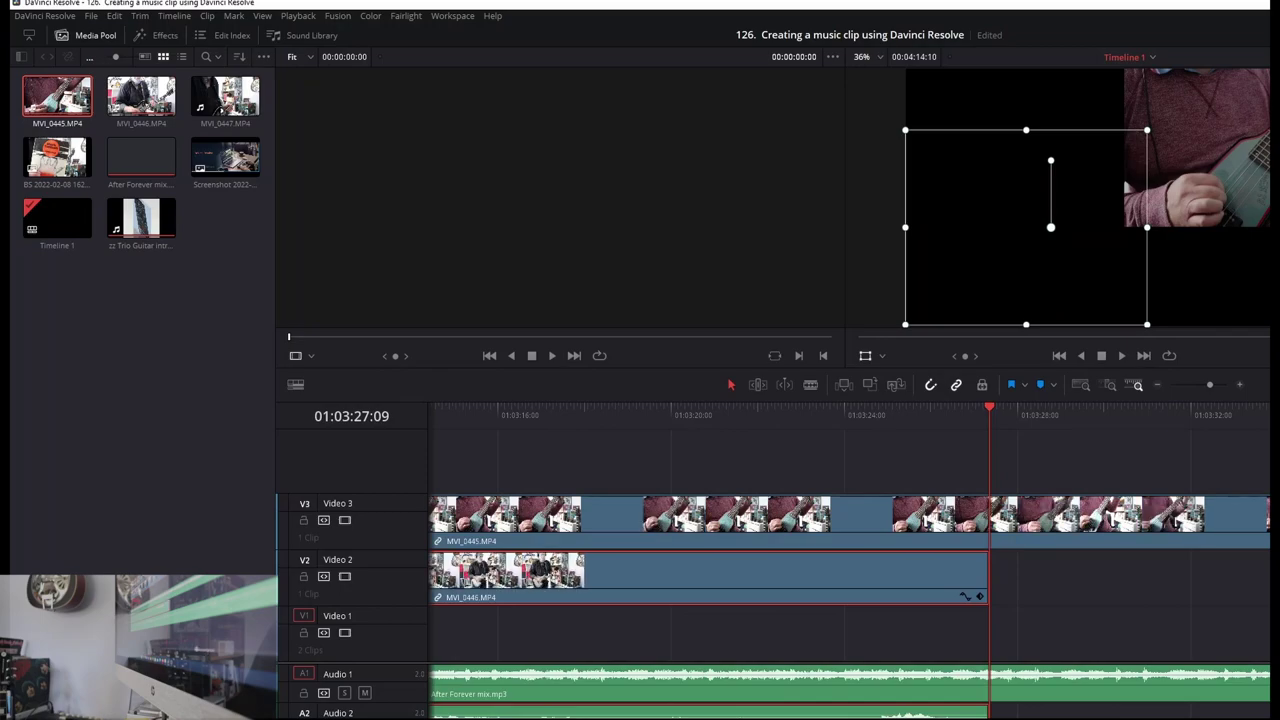
pyautogui.hscroll(-6, 850, 560)
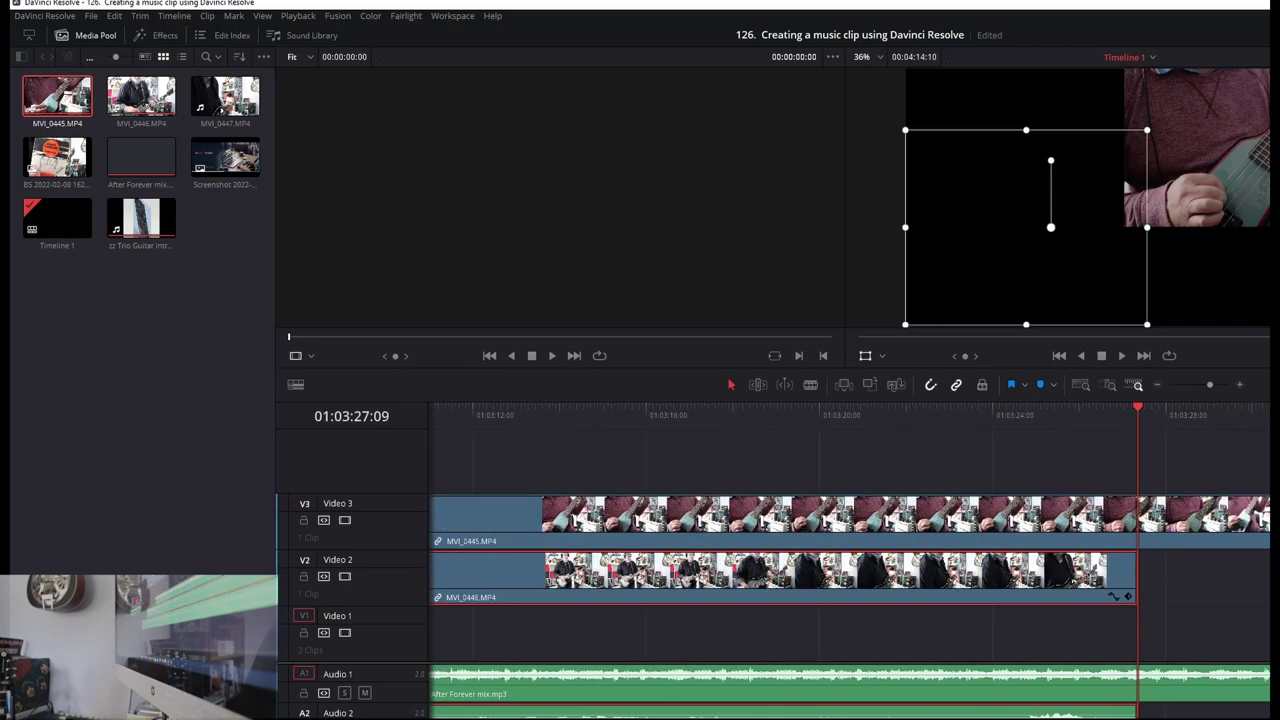
pyautogui.hscroll(-5, 850, 560)
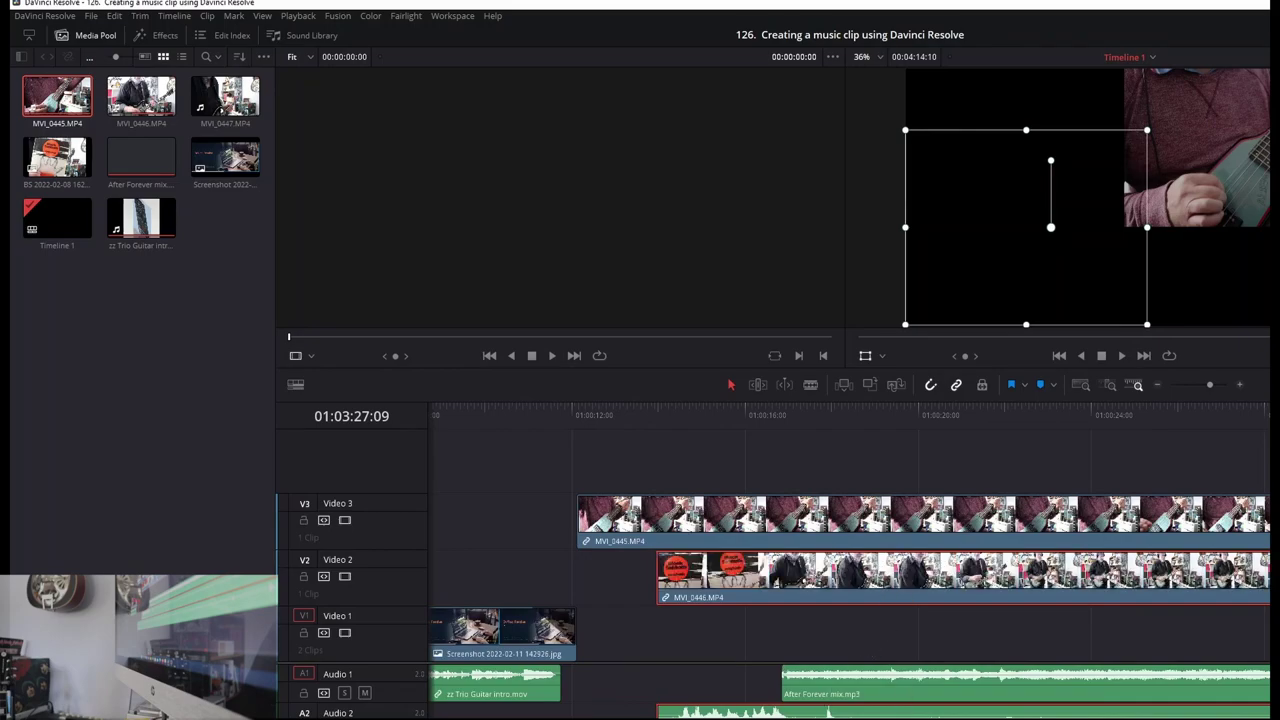
pyautogui.moveTo(657, 708); pyautogui.dragTo(577, 708)
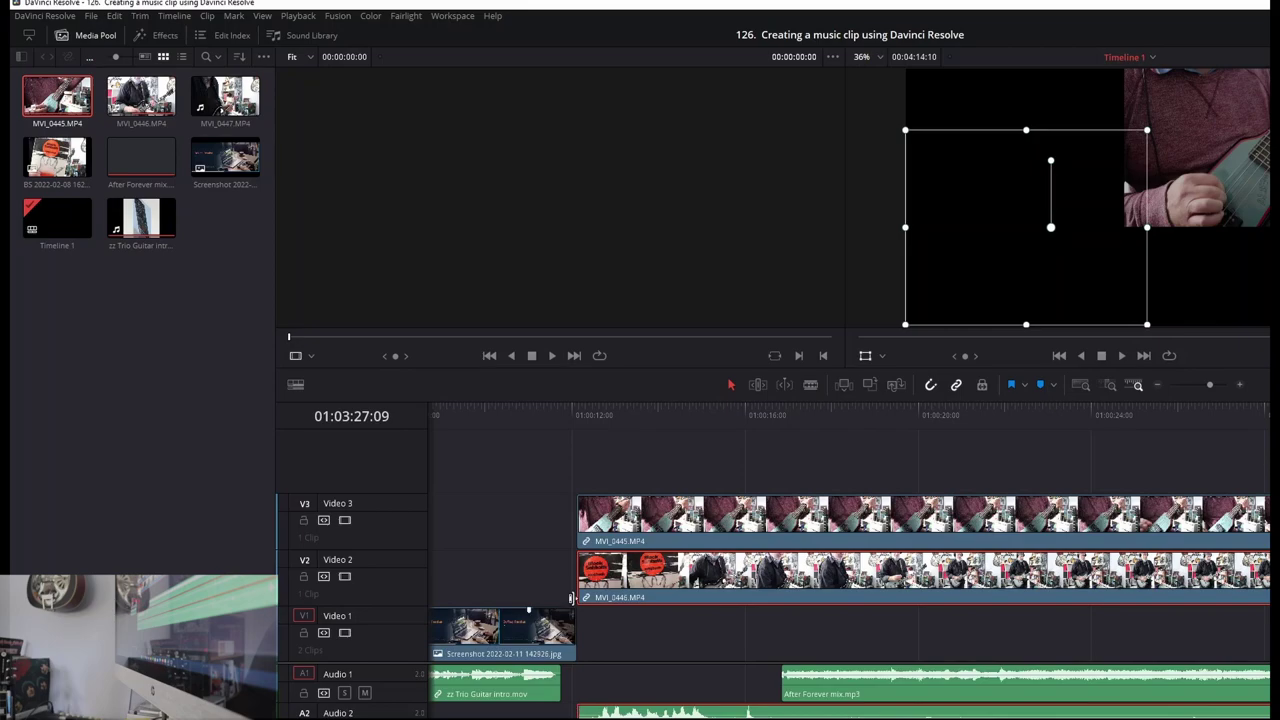
pyautogui.click(578, 548)
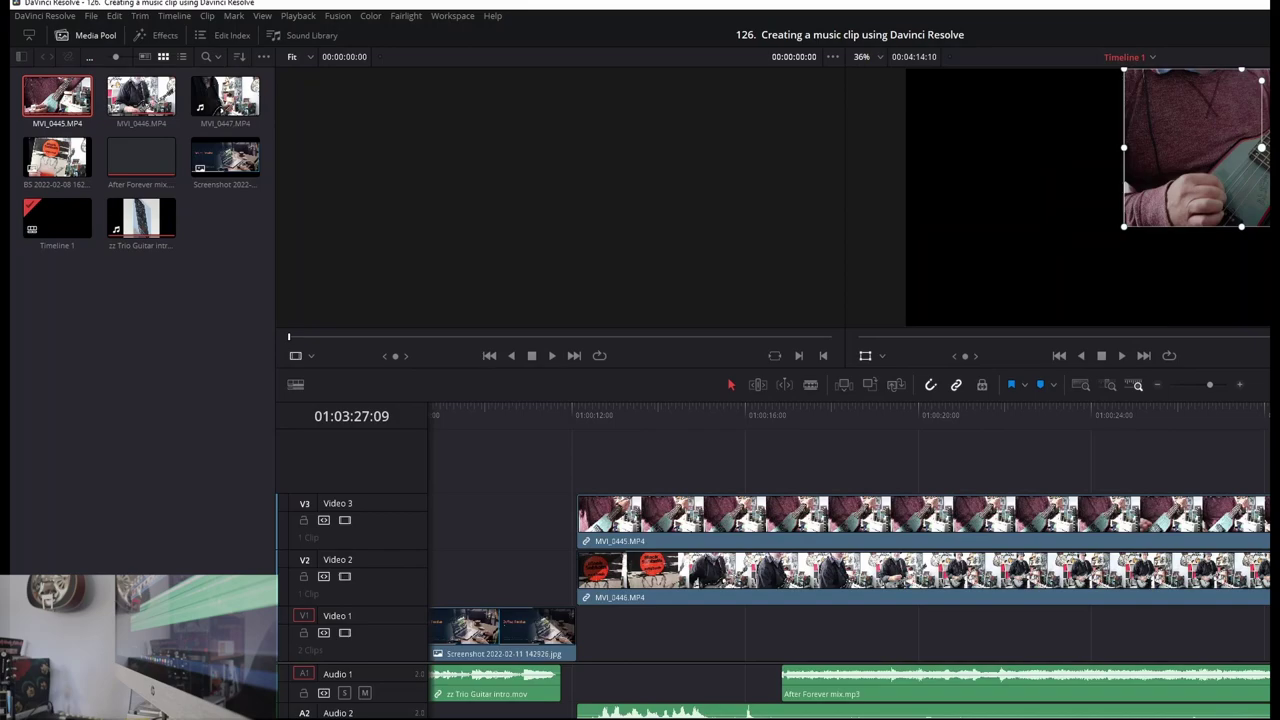
# Solo the Audio 1 song, play from 01:00:16:11 to check sync, and park the playhead at 01:00:21:24.
pyautogui.hscroll(3, 850, 580)
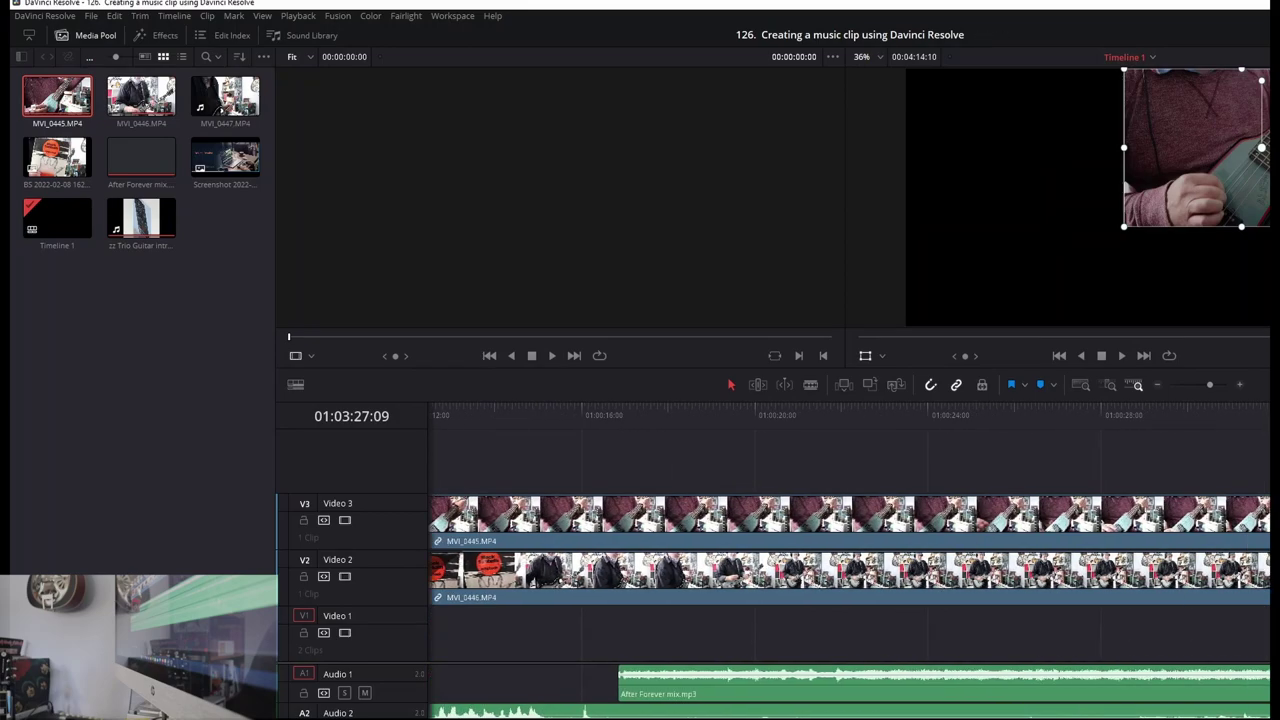
pyautogui.hscroll(3, 850, 560)
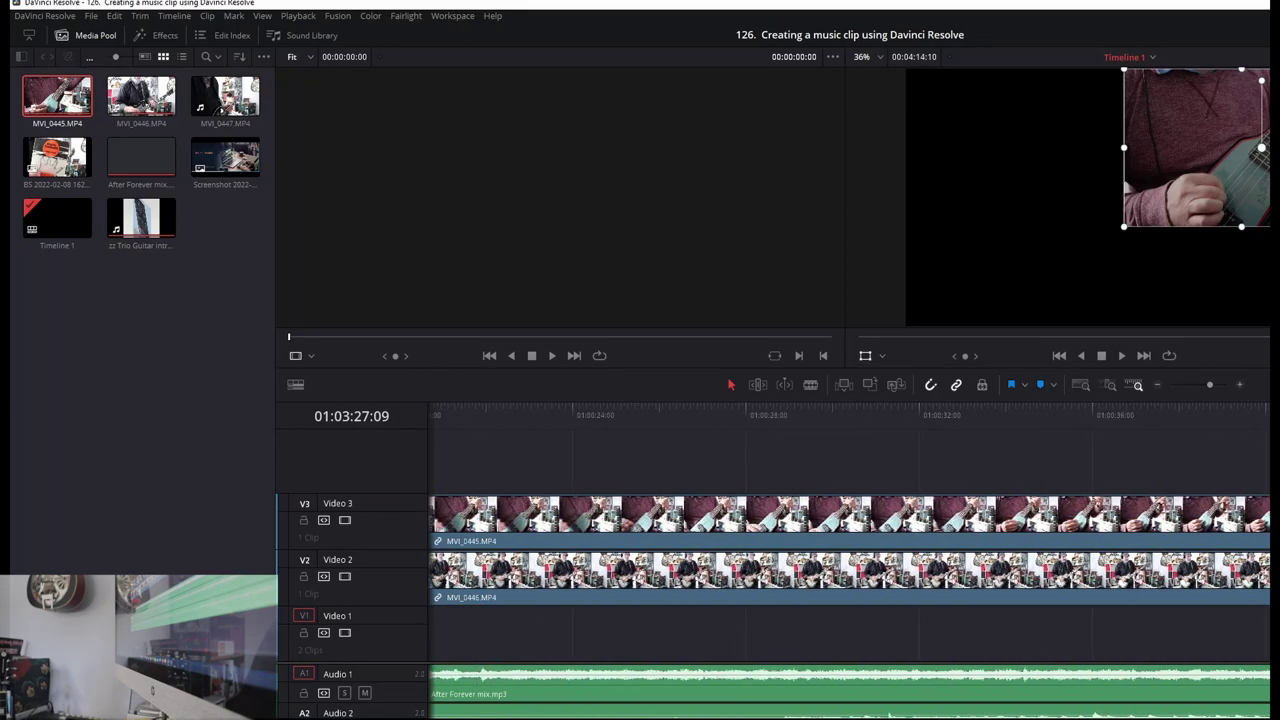
pyautogui.hscroll(-1, 850, 560)
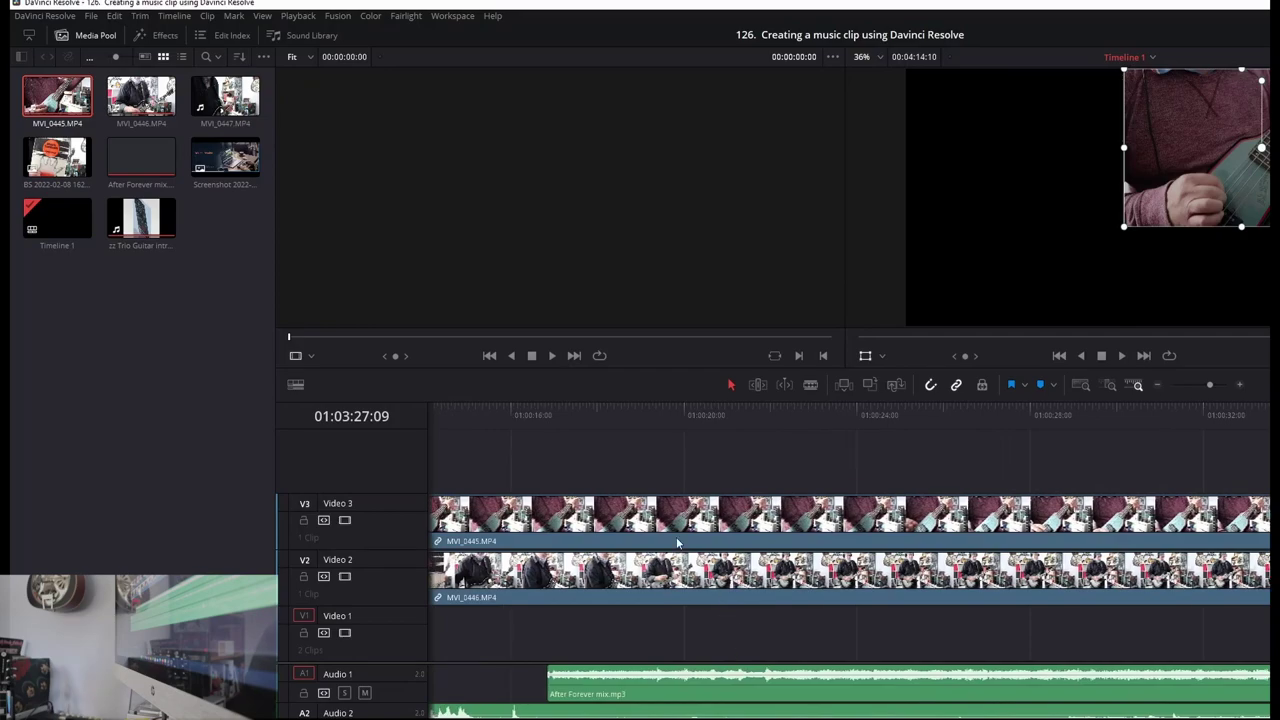
pyautogui.click(530, 412)
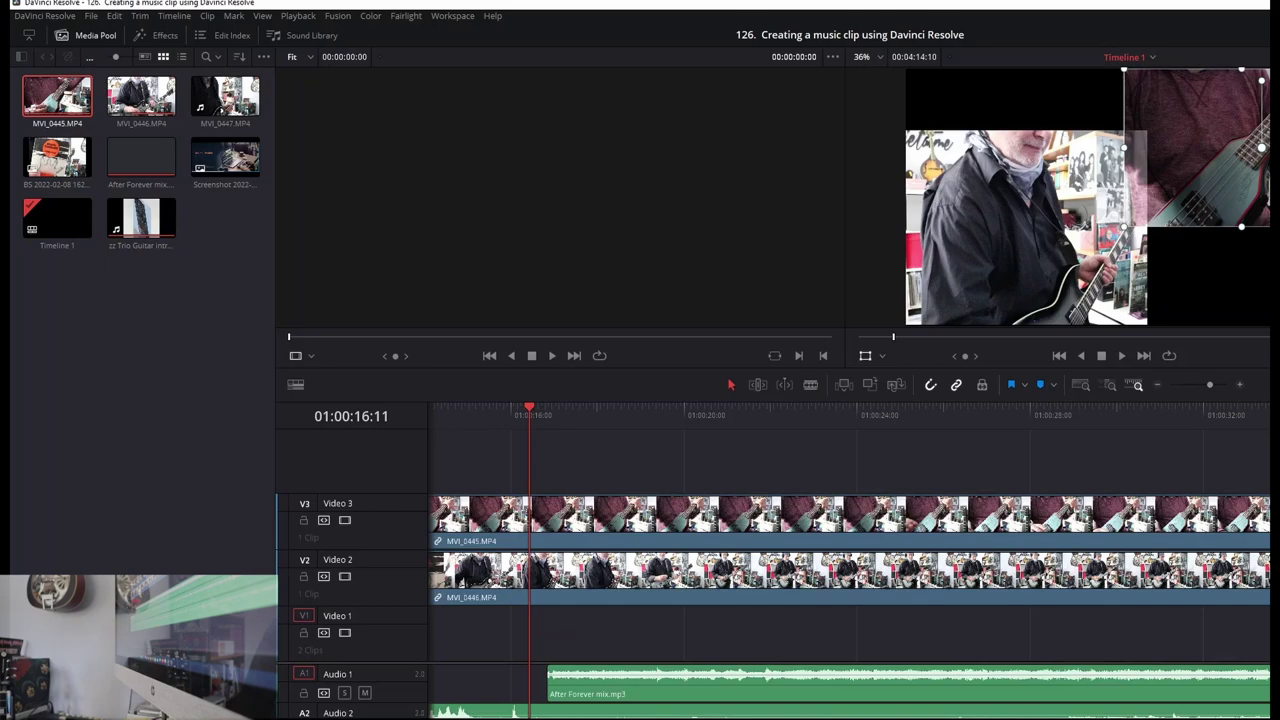
pyautogui.click(346, 693)
pyautogui.click(1122, 357)
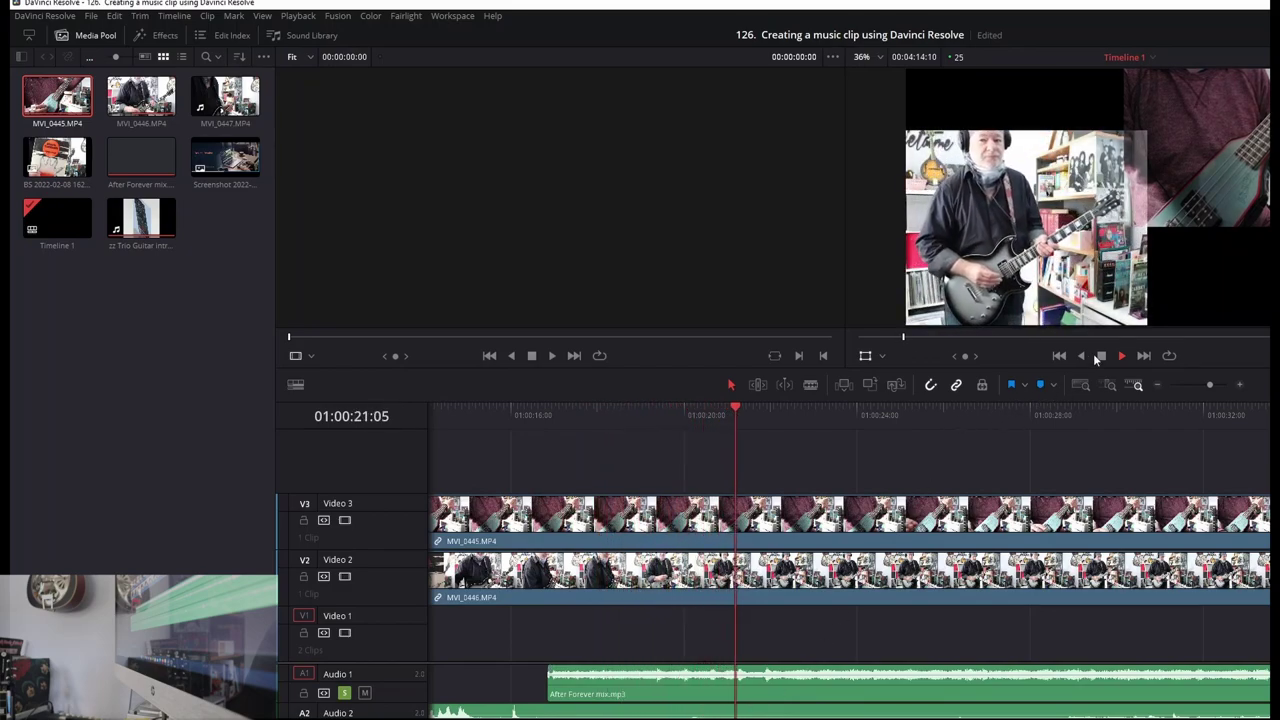
pyautogui.press('space')
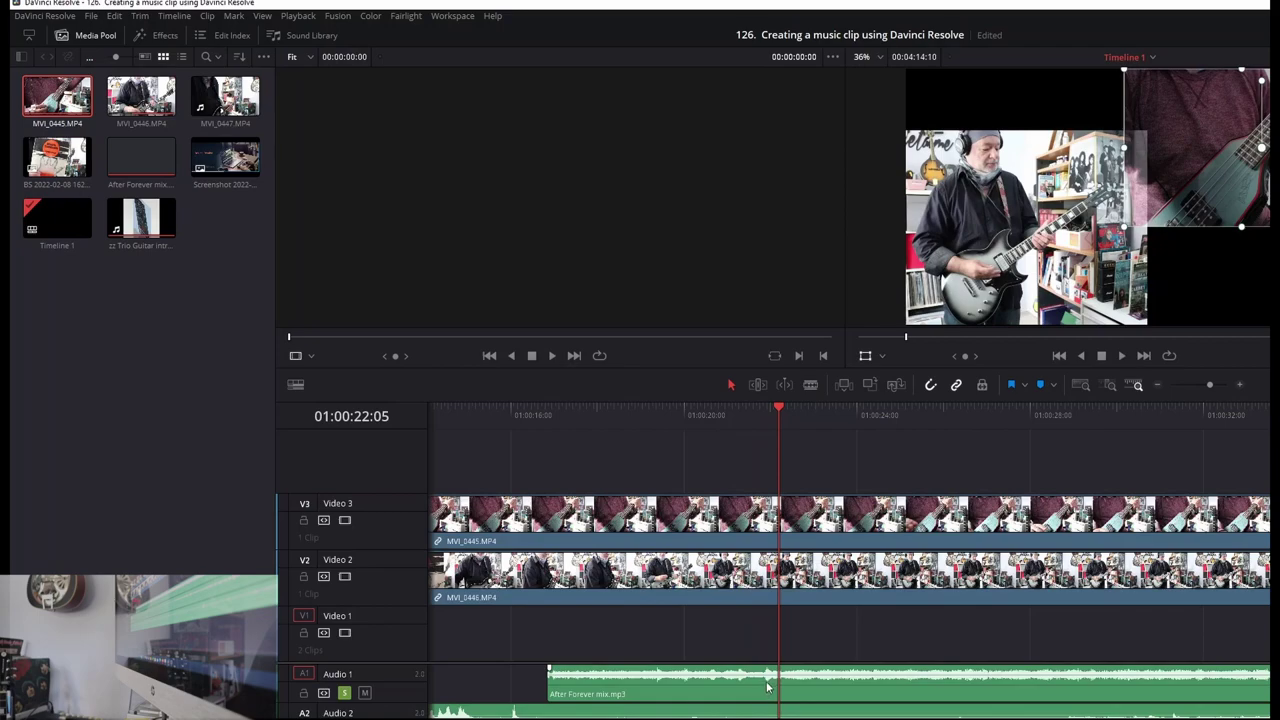
pyautogui.click(768, 408)
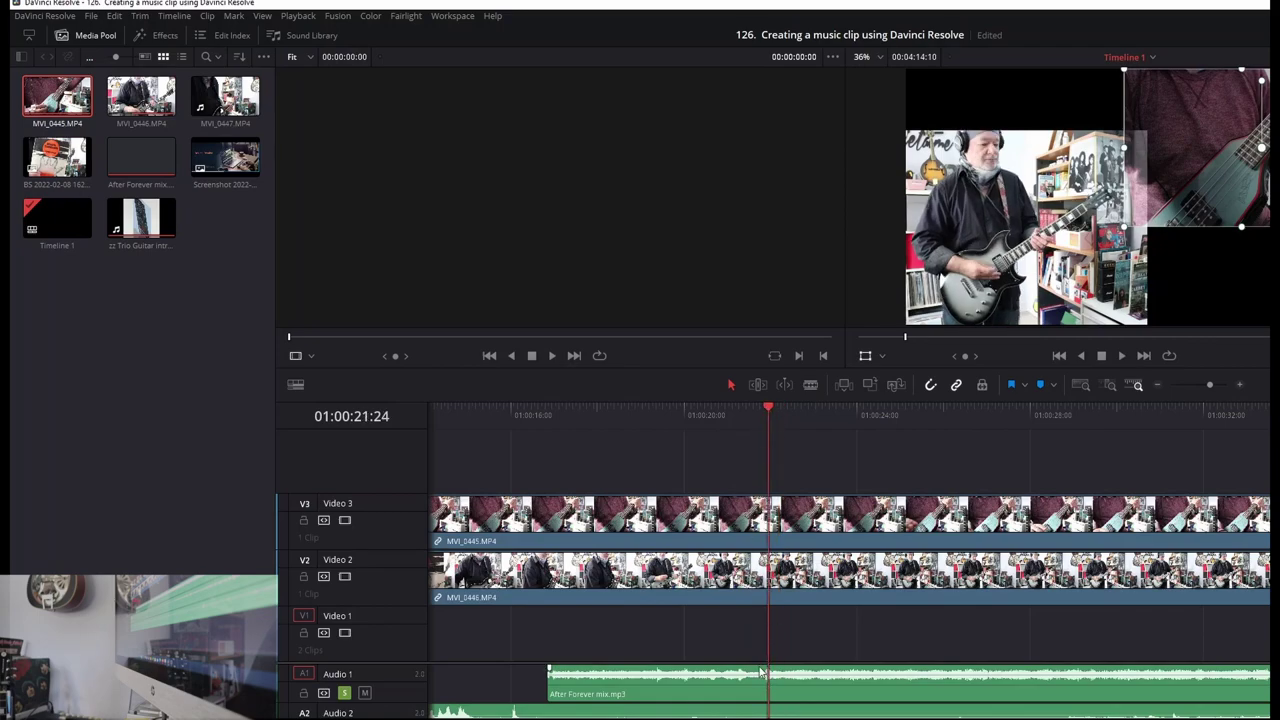
# Save the project and delete the middle MVI_0446 piece on Video 2.
pyautogui.click(810, 386)
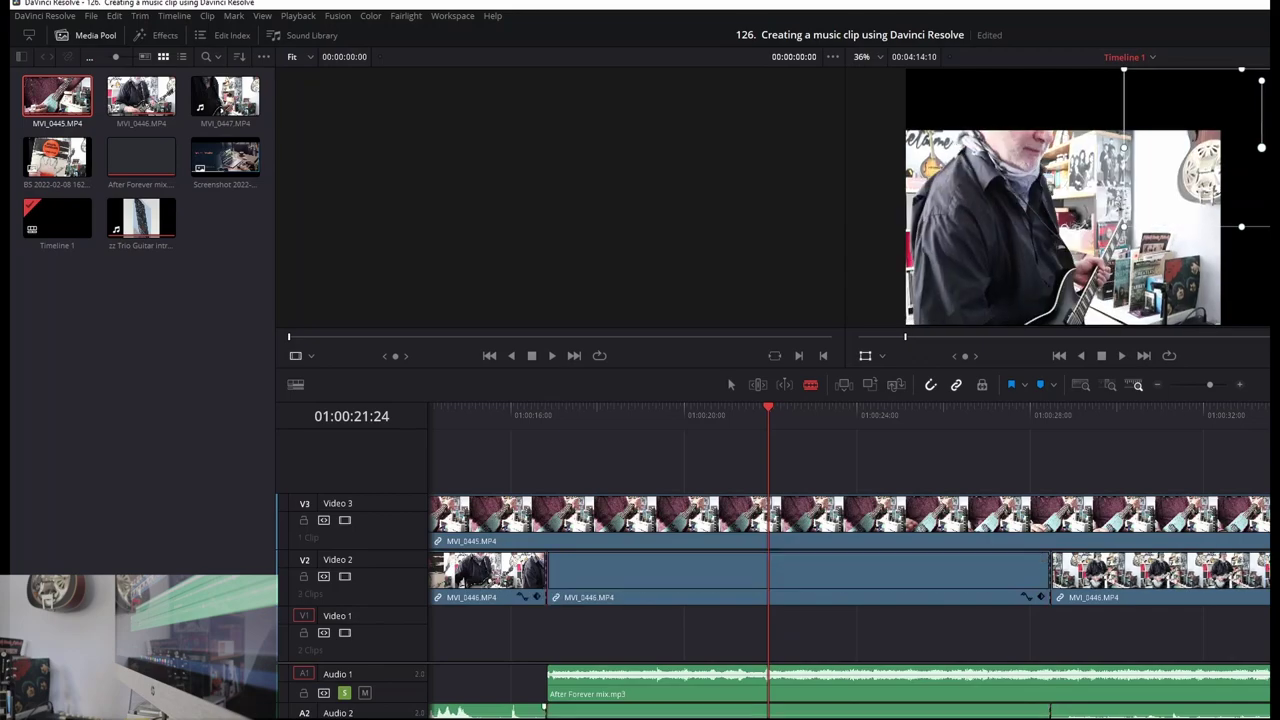
pyautogui.click(729, 383)
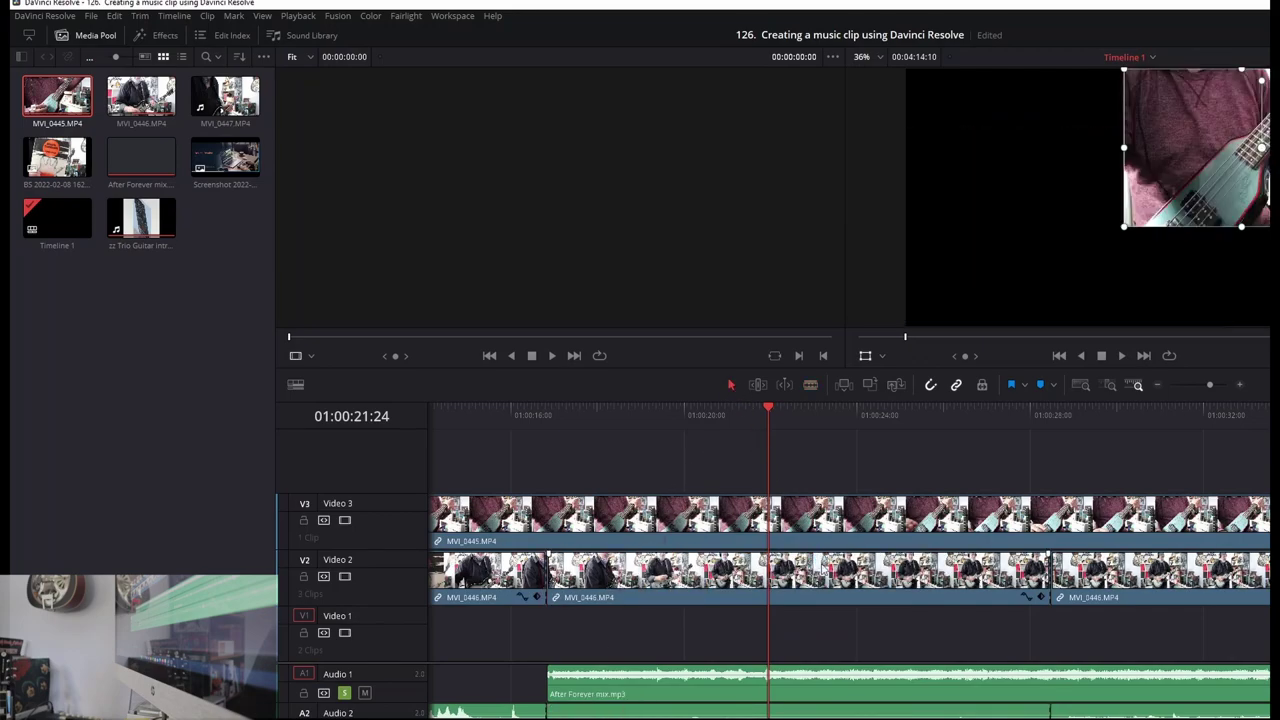
pyautogui.hotkey('ctrl', 's')
pyautogui.click(826, 576)
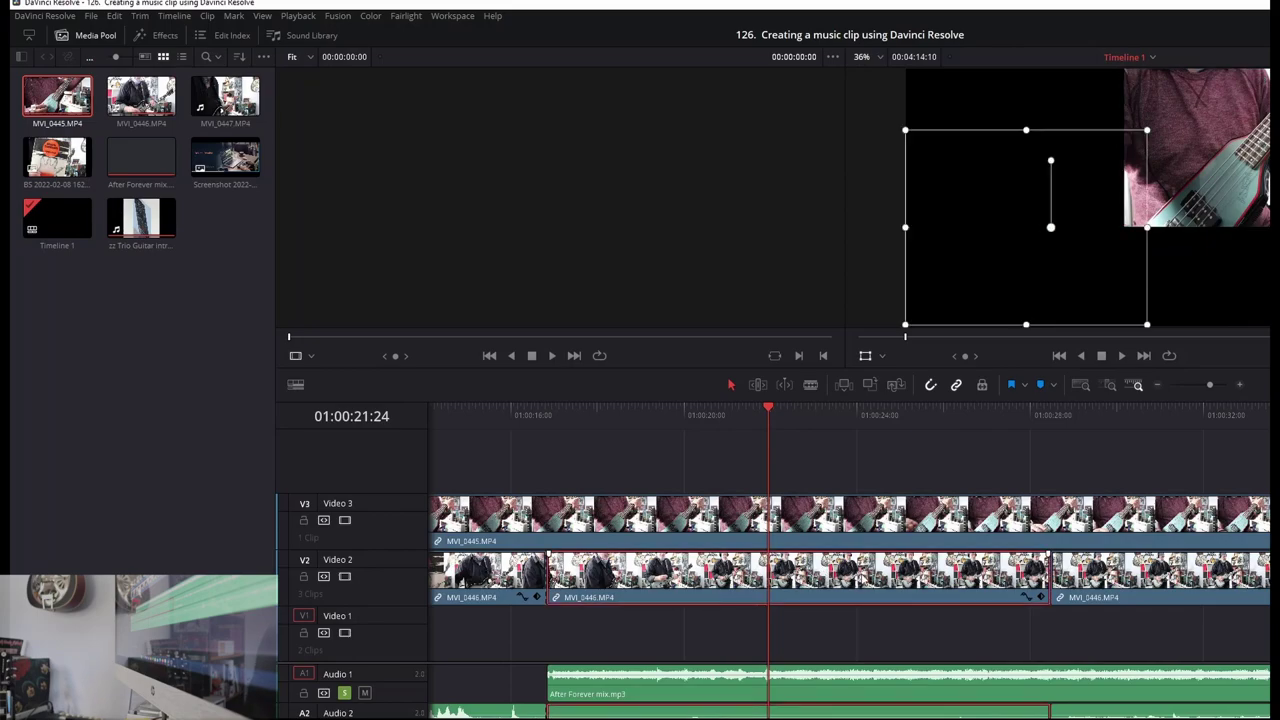
pyautogui.press('BackSpace')
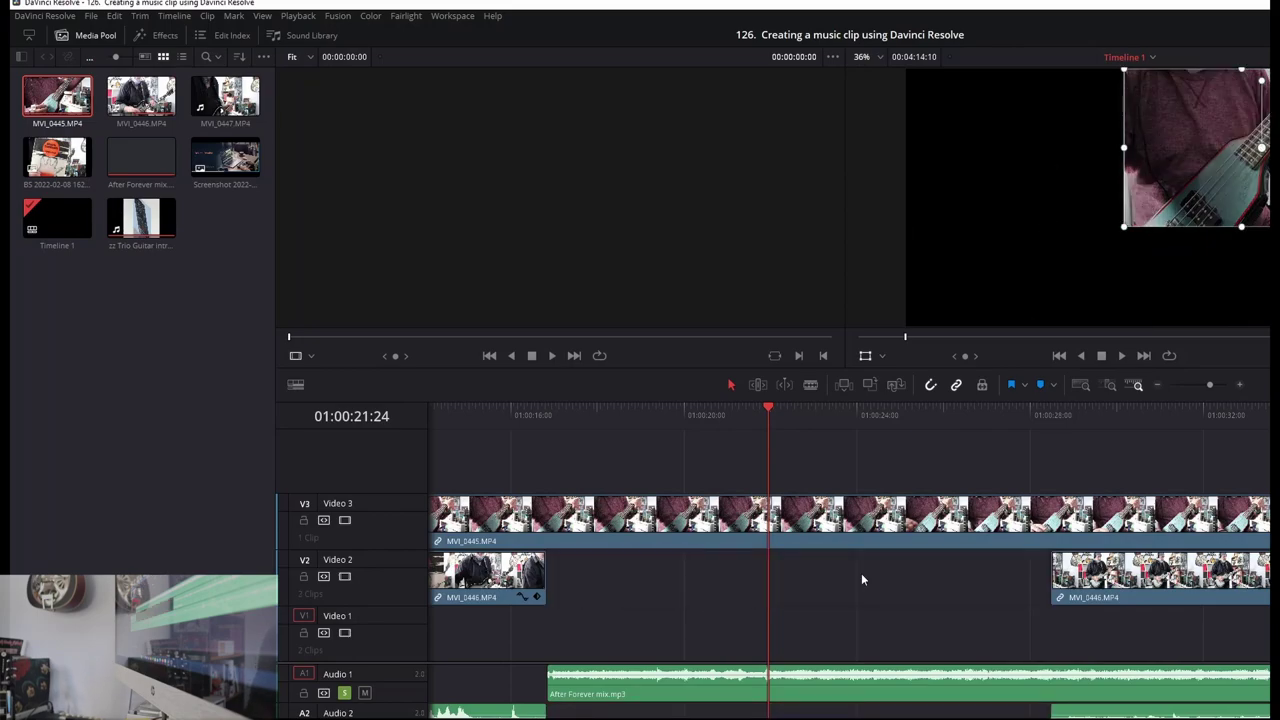
# Move the later MVI_0446 piece about 7 seconds earlier on Video 2 and unsolo Audio 1.
pyautogui.moveTo(1131, 585); pyautogui.dragTo(828, 585)
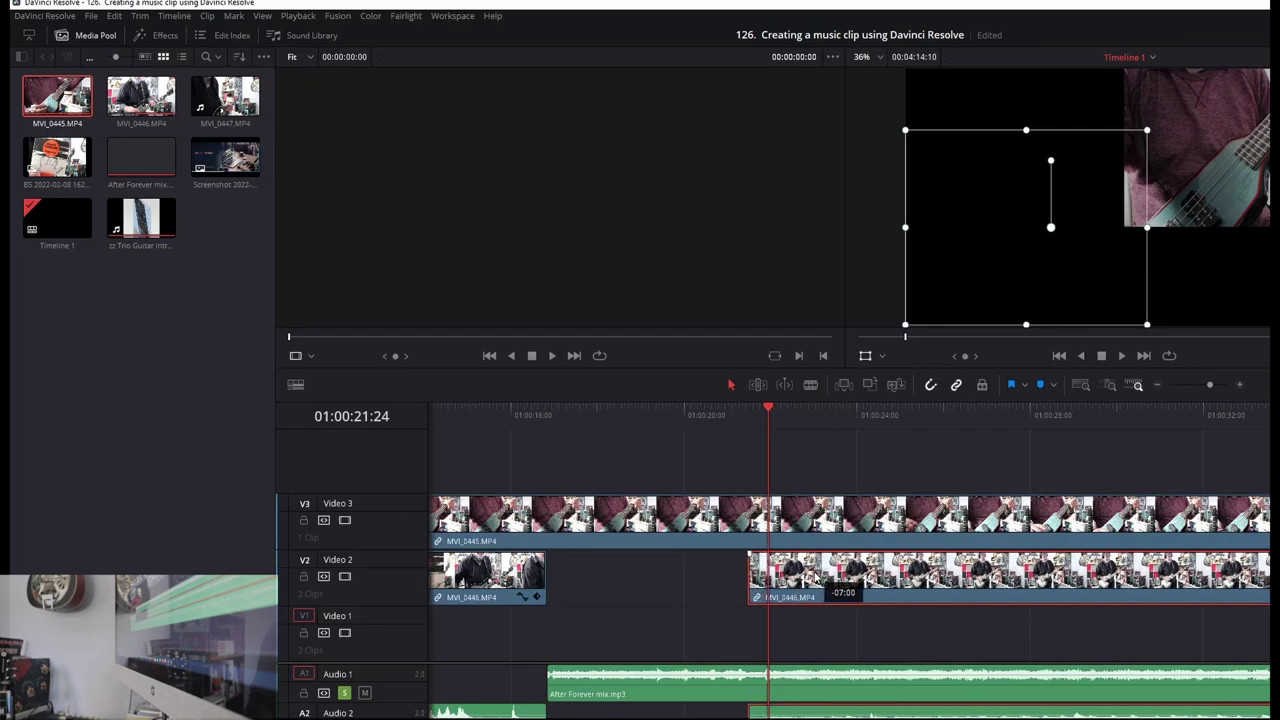
pyautogui.moveTo(816, 578); pyautogui.dragTo(816, 578)
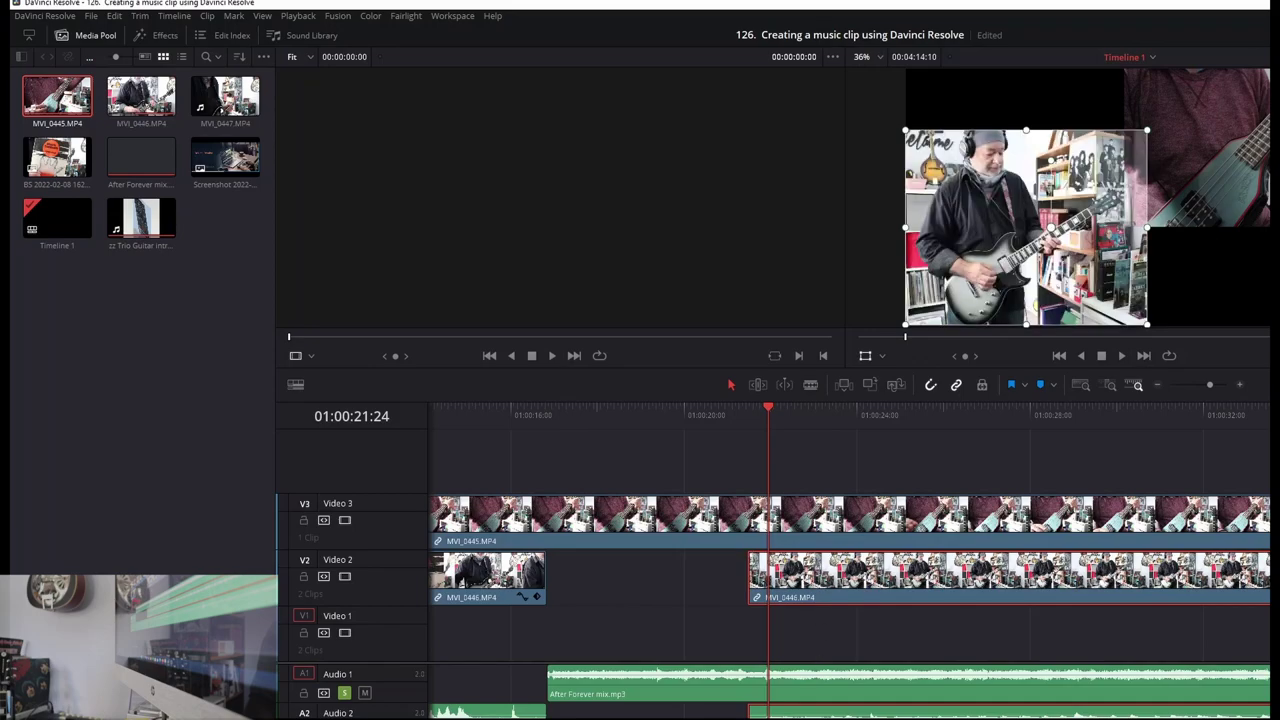
pyautogui.click(748, 708)
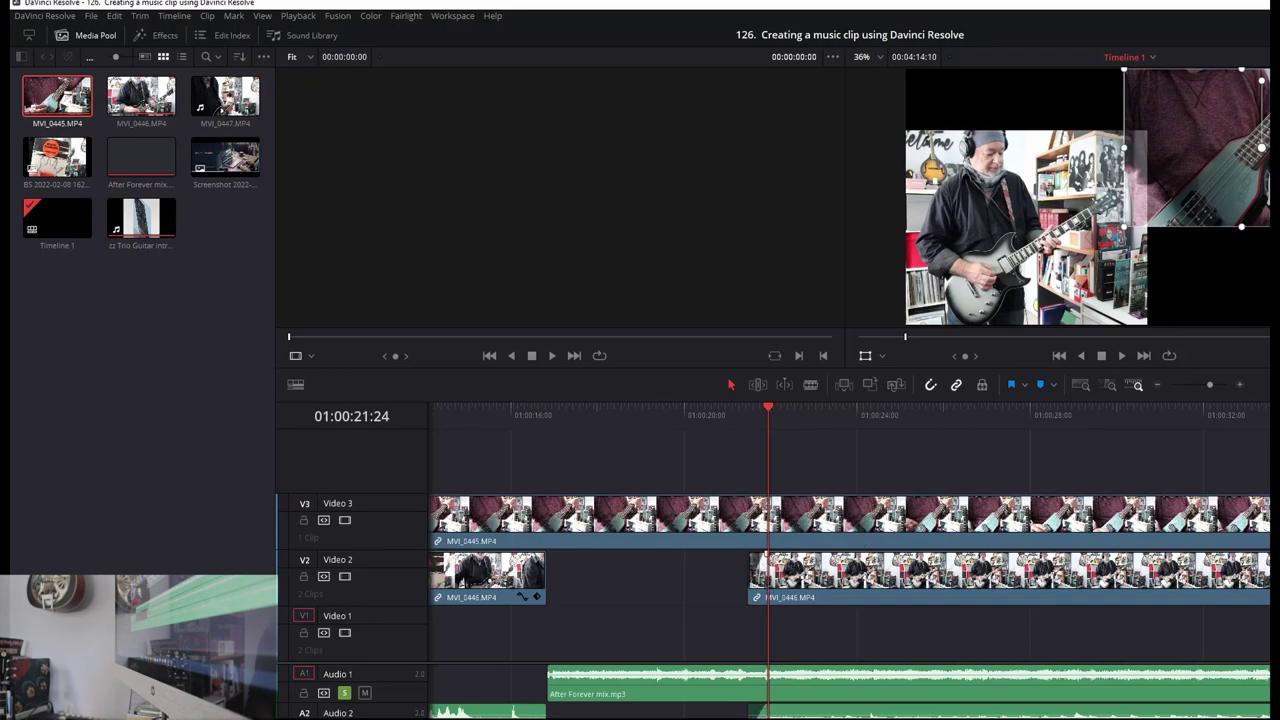
pyautogui.click(344, 693)
# Review the edit by playing from 01:00:20:01 and from 01:00:32, stopping at 01:00:36:13.
pyautogui.click(689, 412)
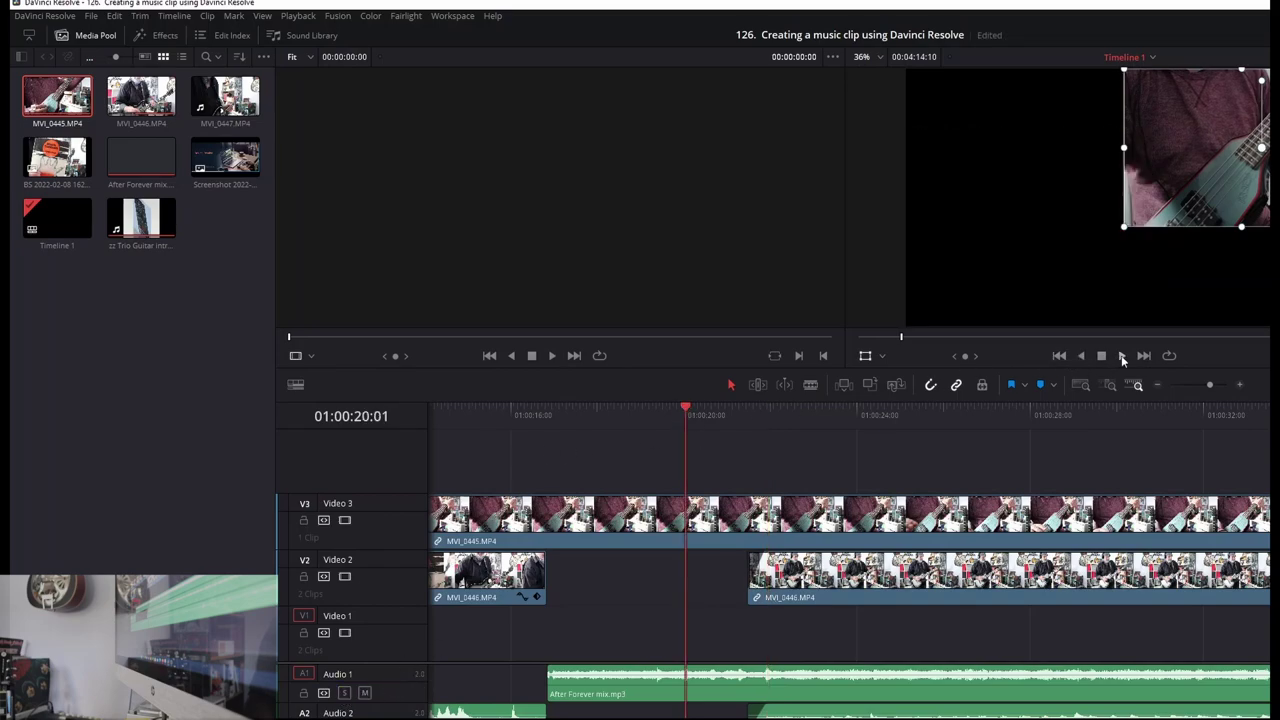
pyautogui.click(1122, 355)
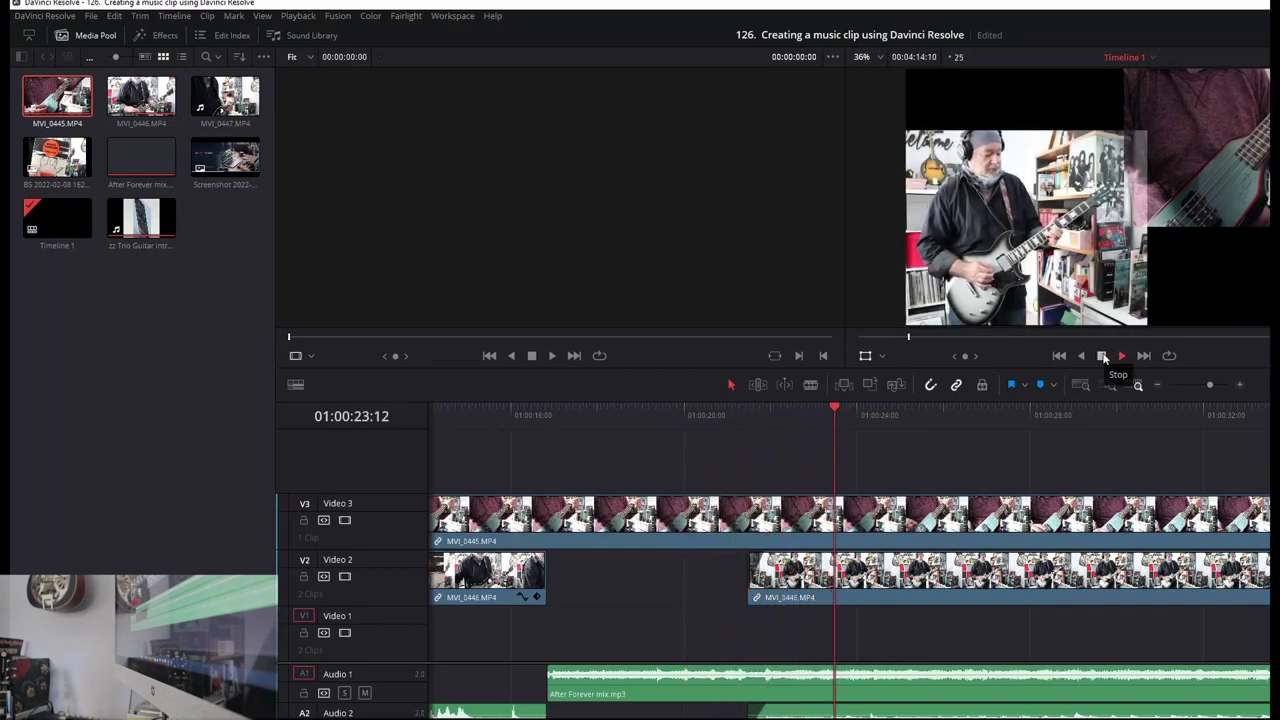
pyautogui.click(1102, 356)
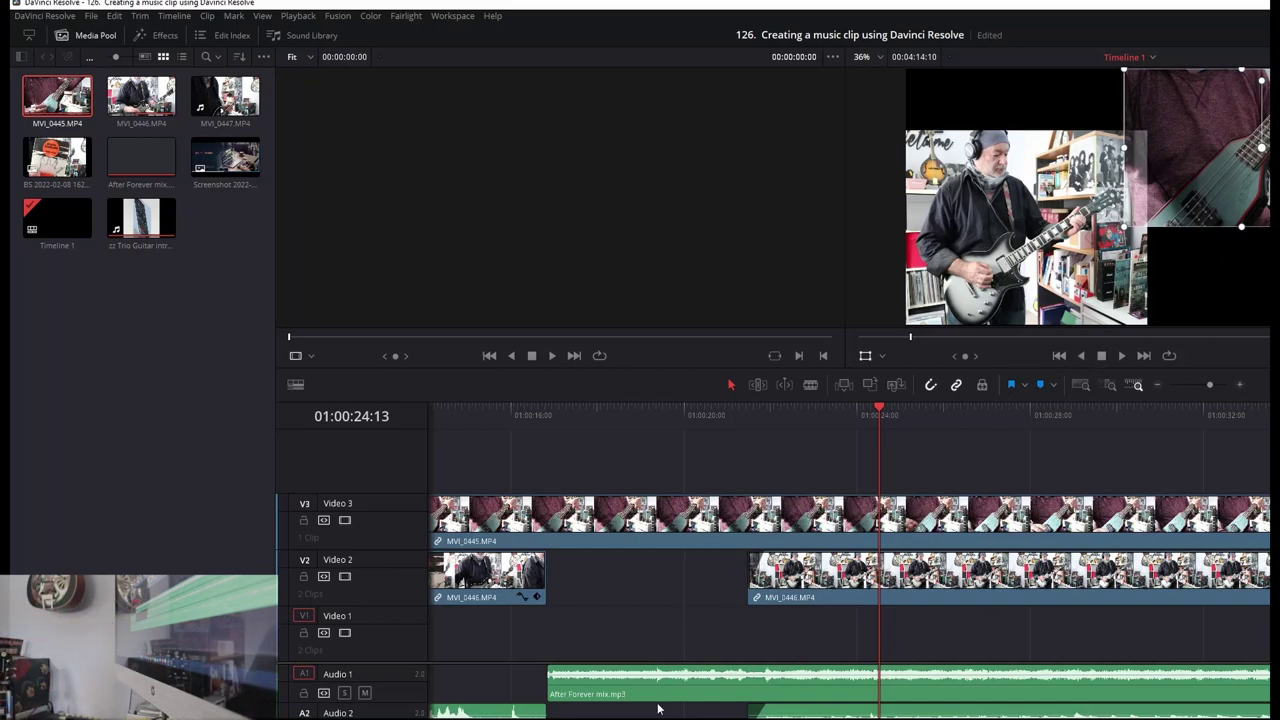
pyautogui.click(773, 525)
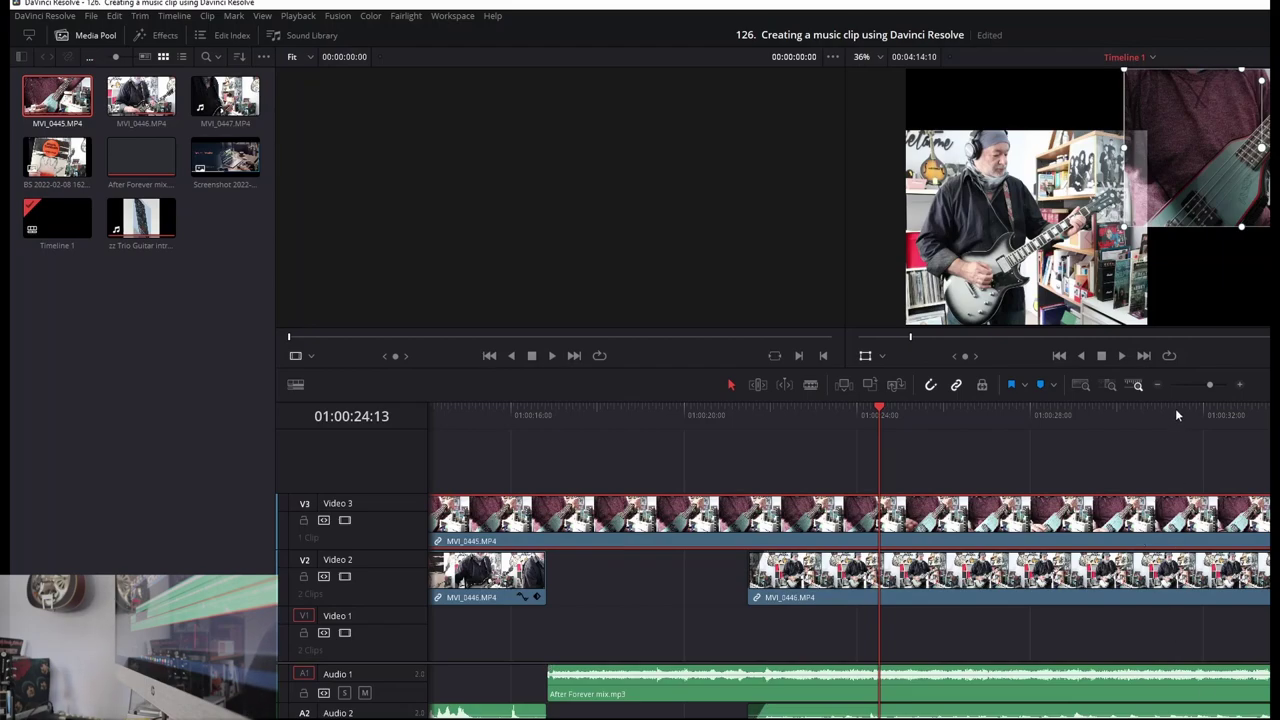
pyautogui.click(1206, 408)
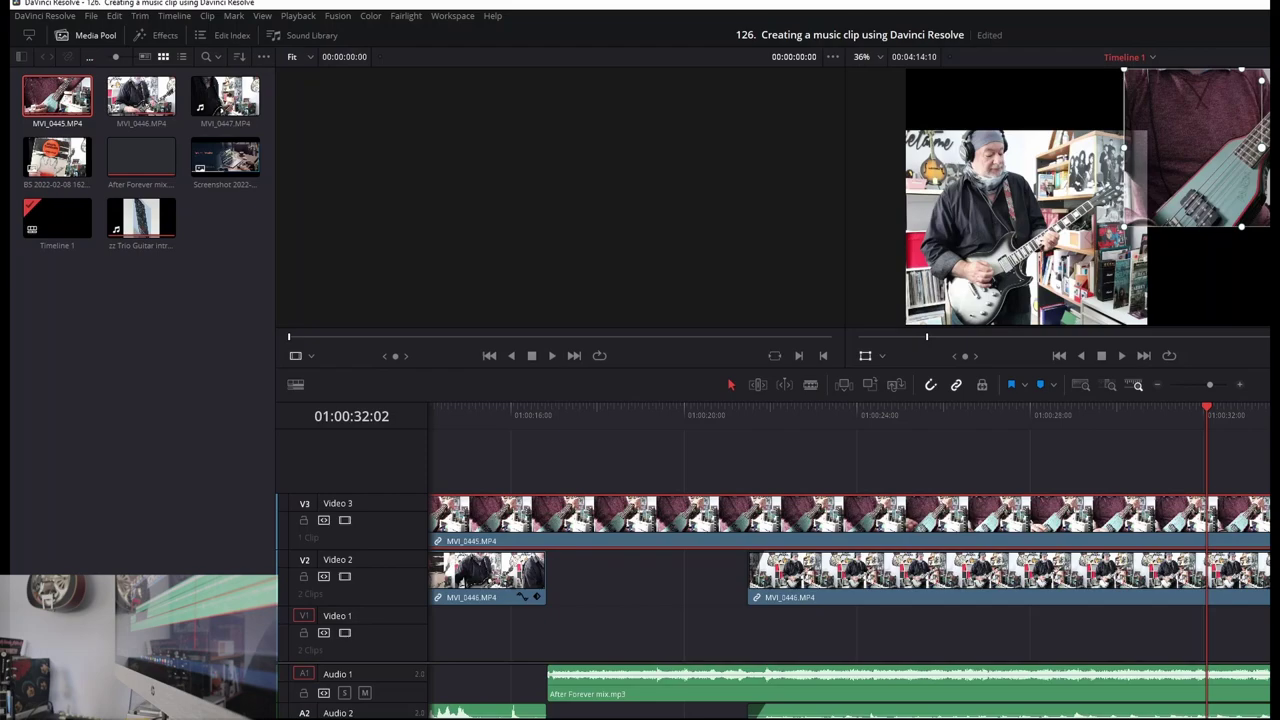
pyautogui.click(1123, 355)
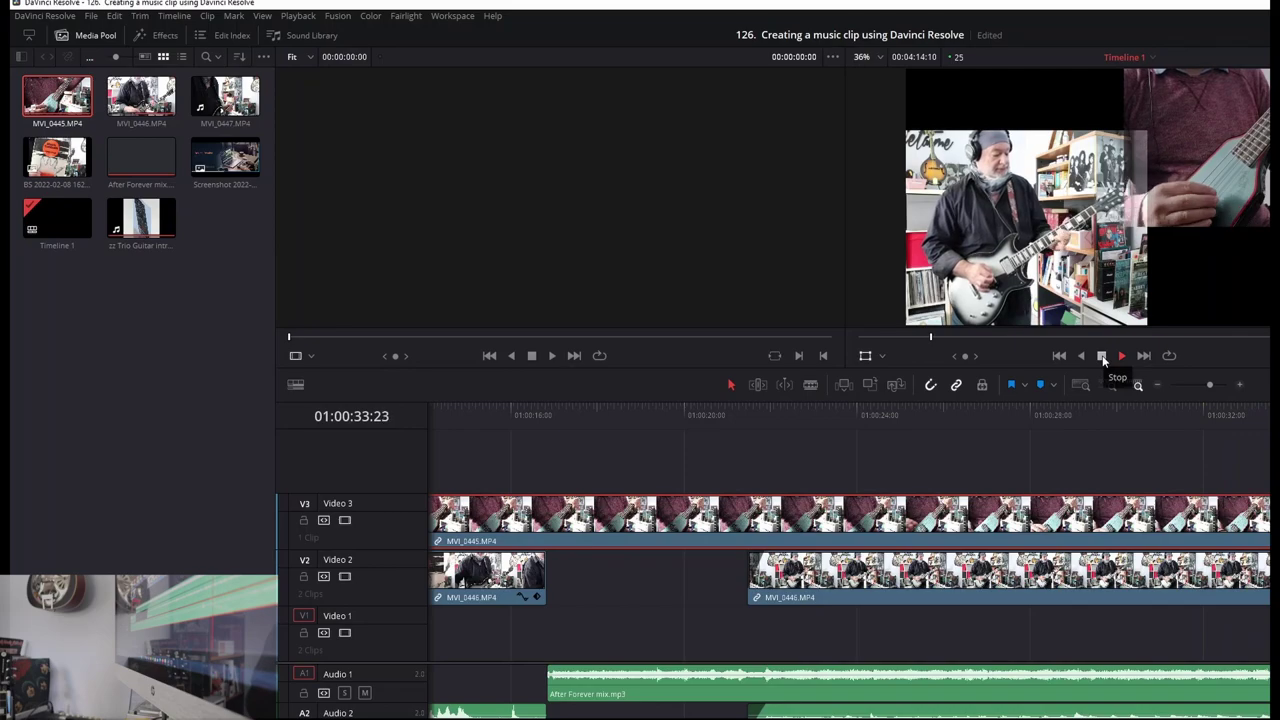
pyautogui.click(1102, 356)
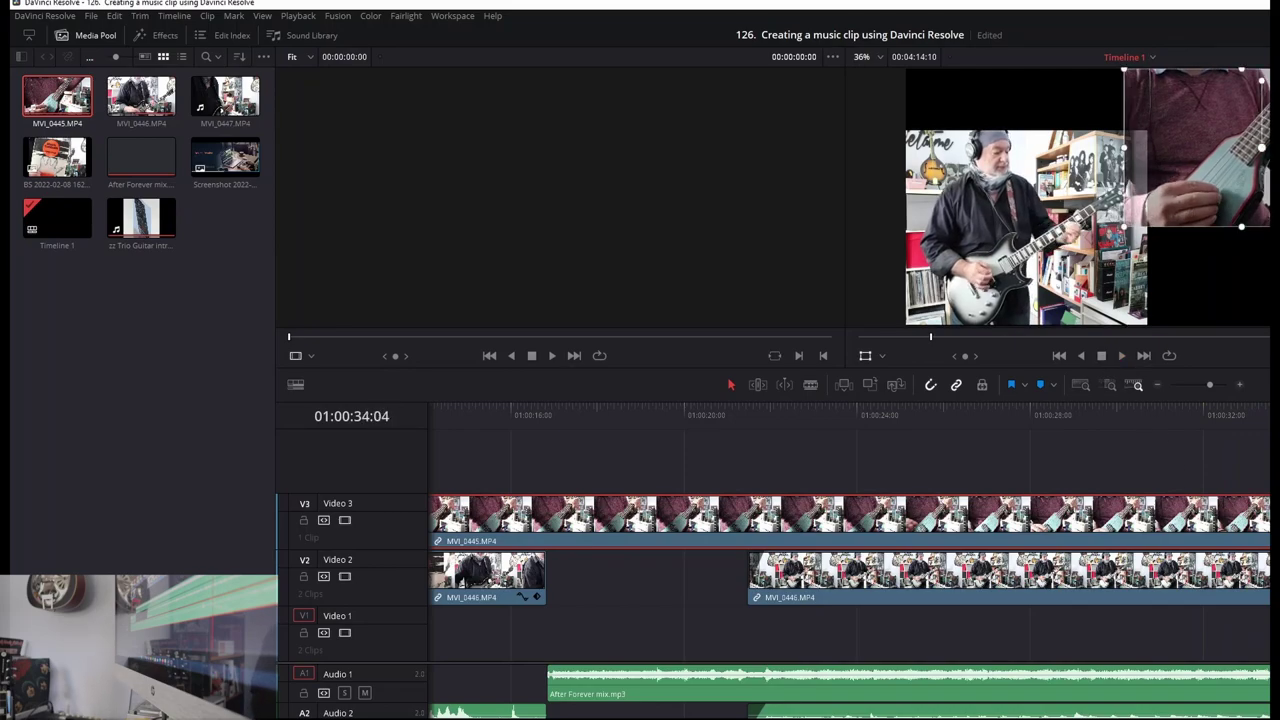
pyautogui.click(1123, 357)
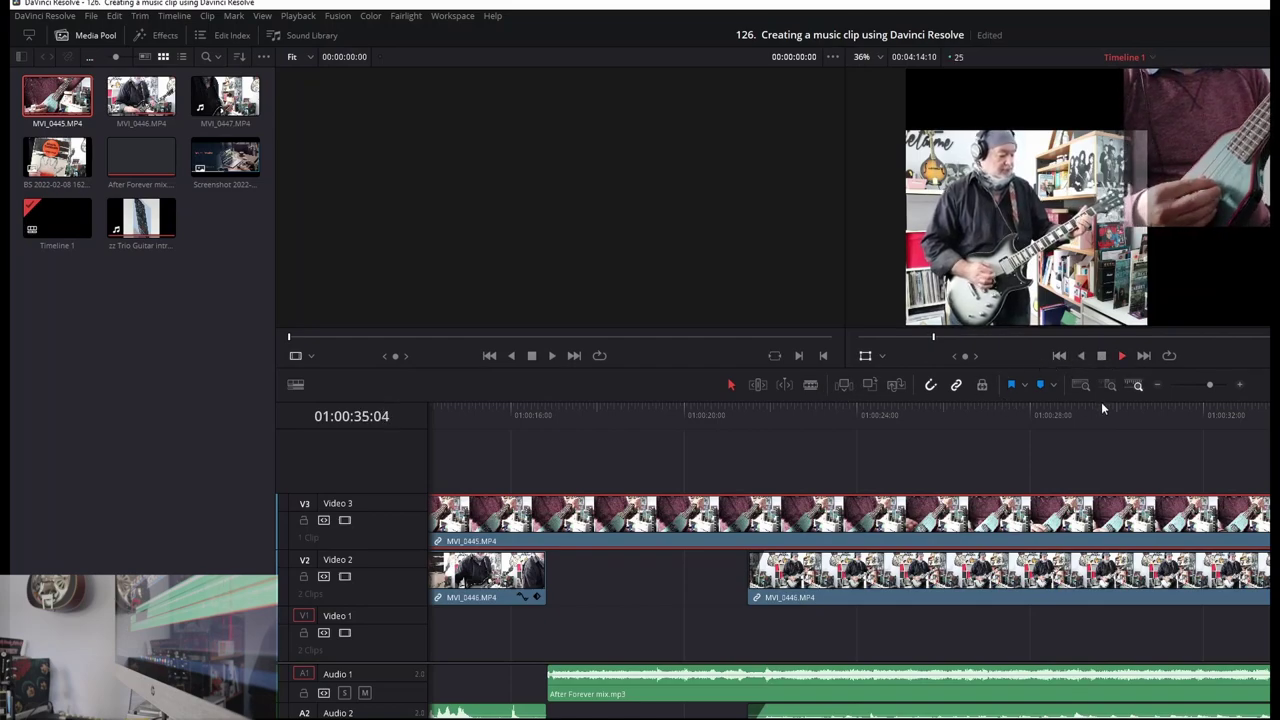
pyautogui.click(1101, 356)
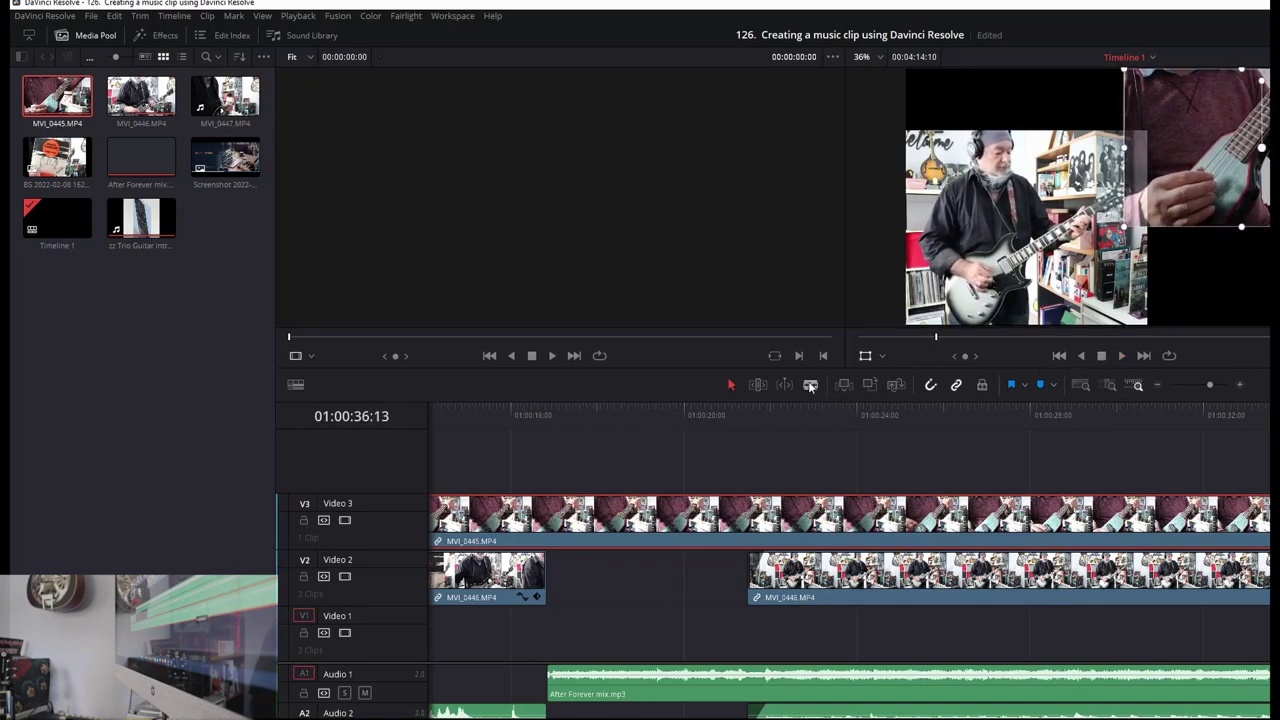
# Split MVI_0445 on Video 3, delete its opening piece, and slide the remainder earlier.
pyautogui.click(810, 385)
pyautogui.click(1162, 515)
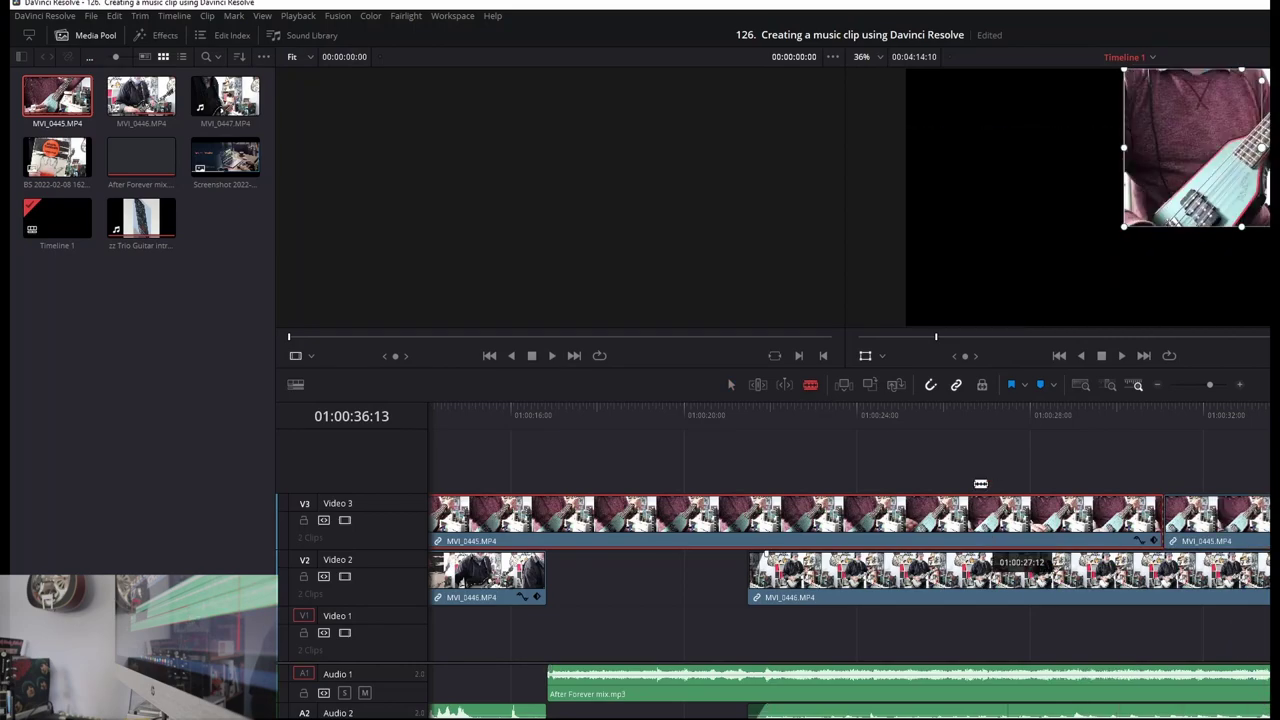
pyautogui.hotkey('ctrl', 's')
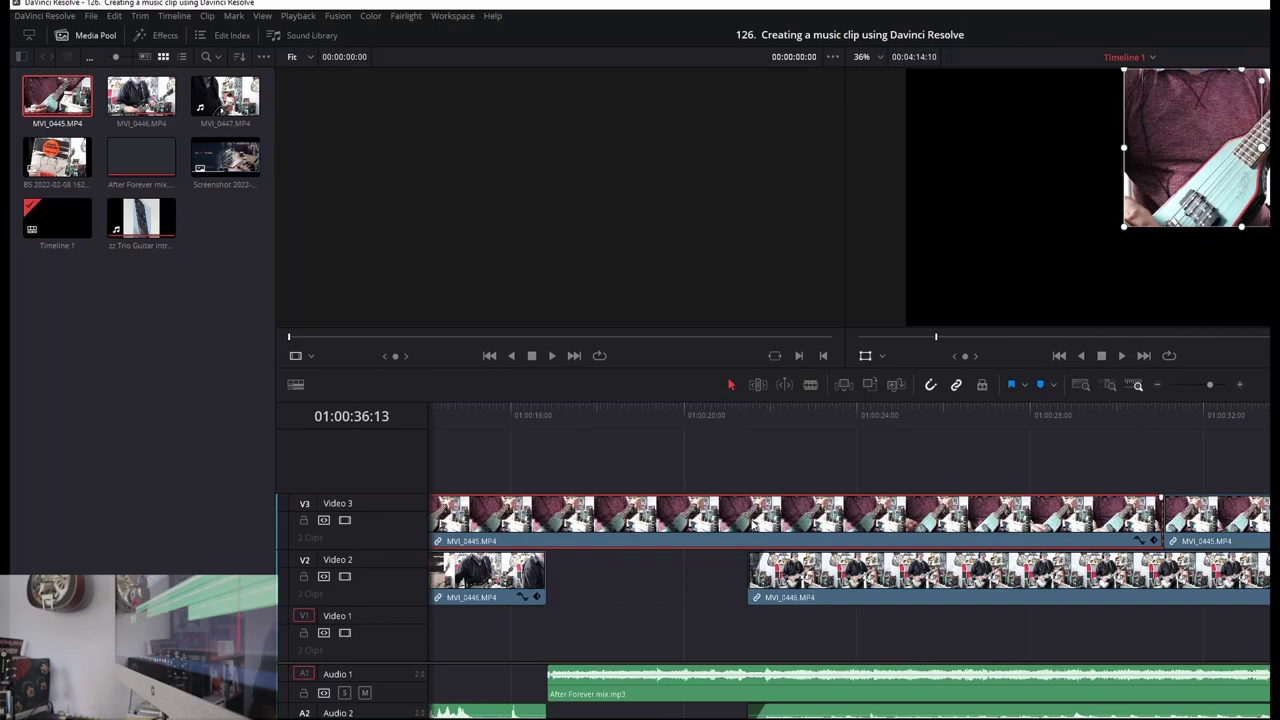
pyautogui.press('Delete')
pyautogui.moveTo(1247, 529); pyautogui.dragTo(725, 530)
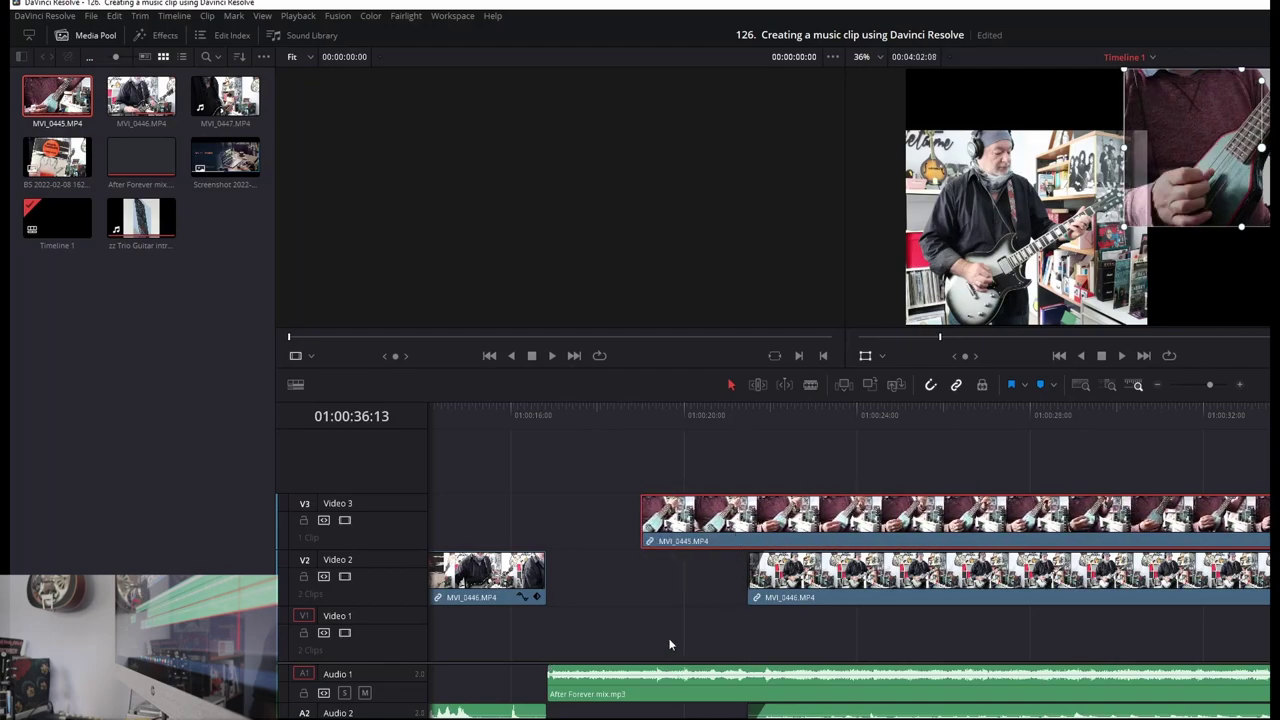
# Play from 01:00:16:01 to check sync, then nudge MVI_0445 slightly earlier near 01:00:19:09.
pyautogui.click(514, 412)
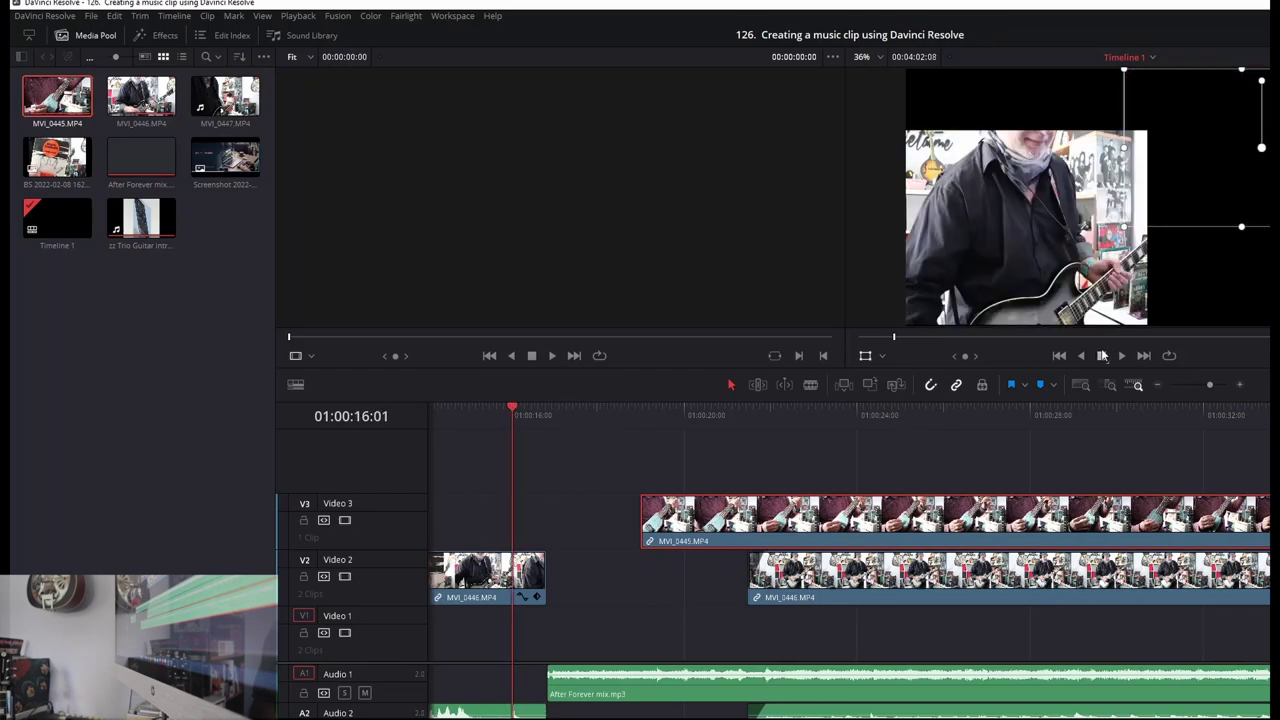
pyautogui.click(1117, 355)
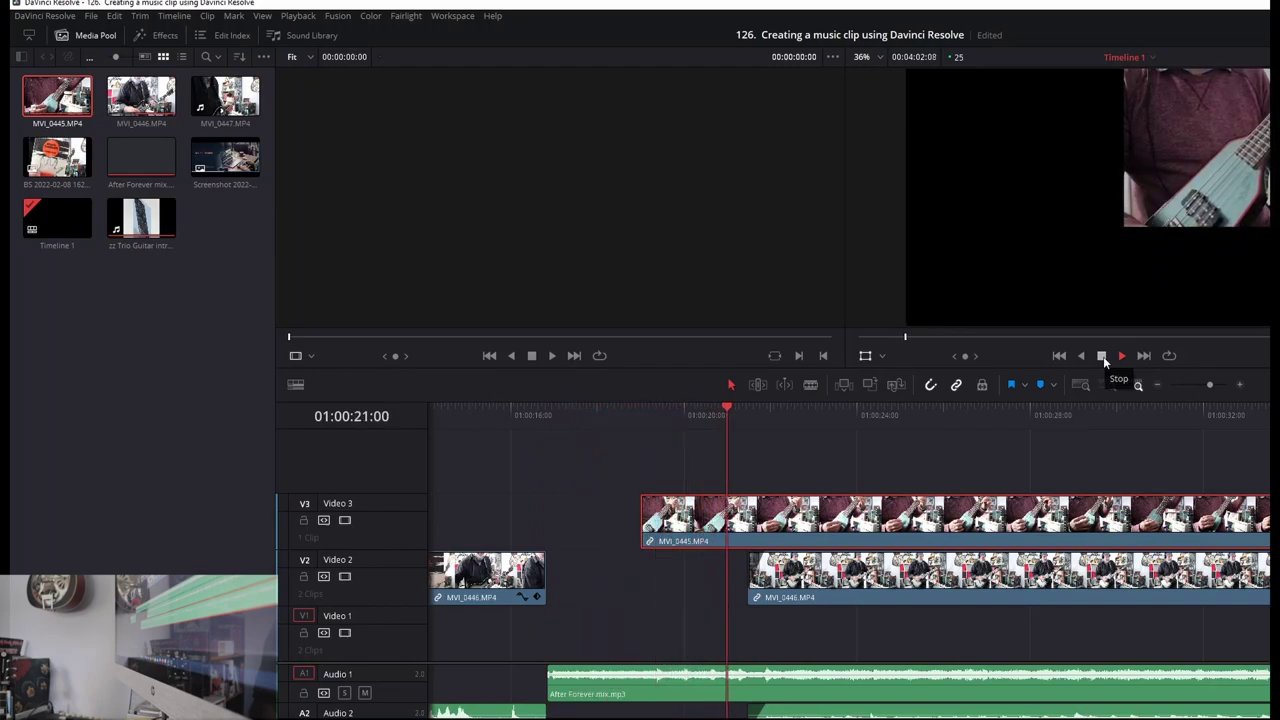
pyautogui.click(1103, 356)
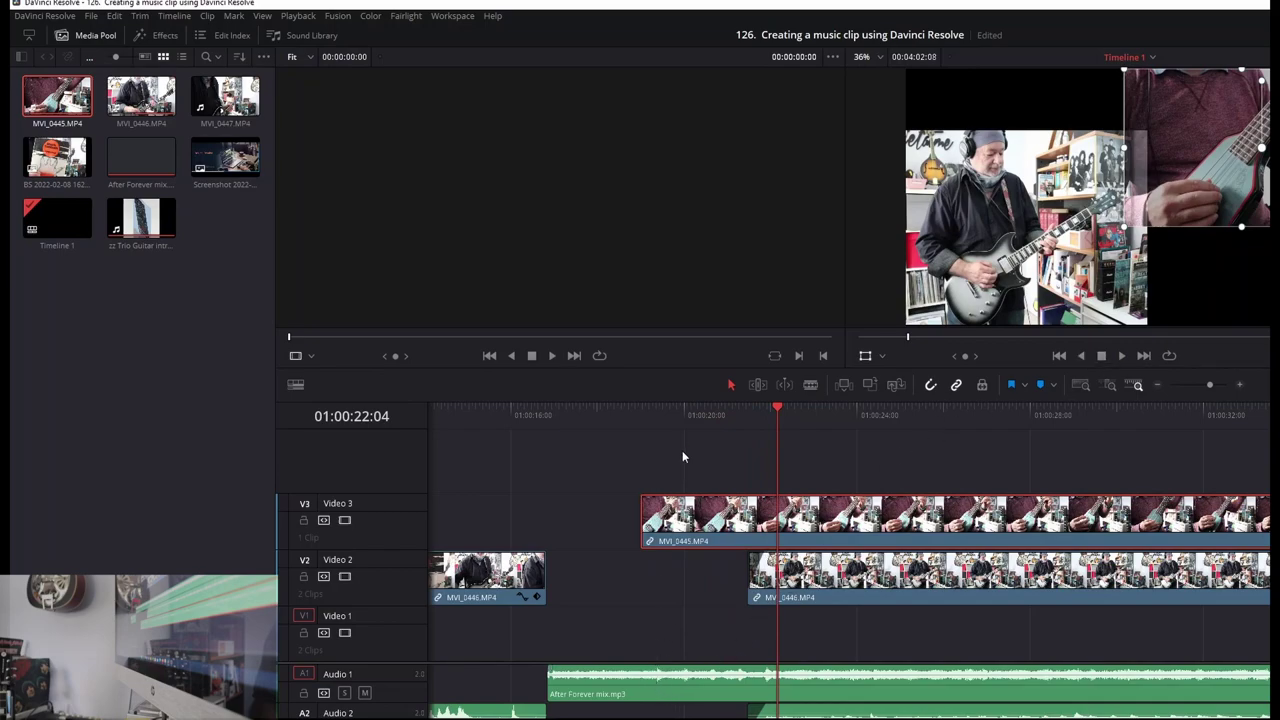
pyautogui.click(666, 412)
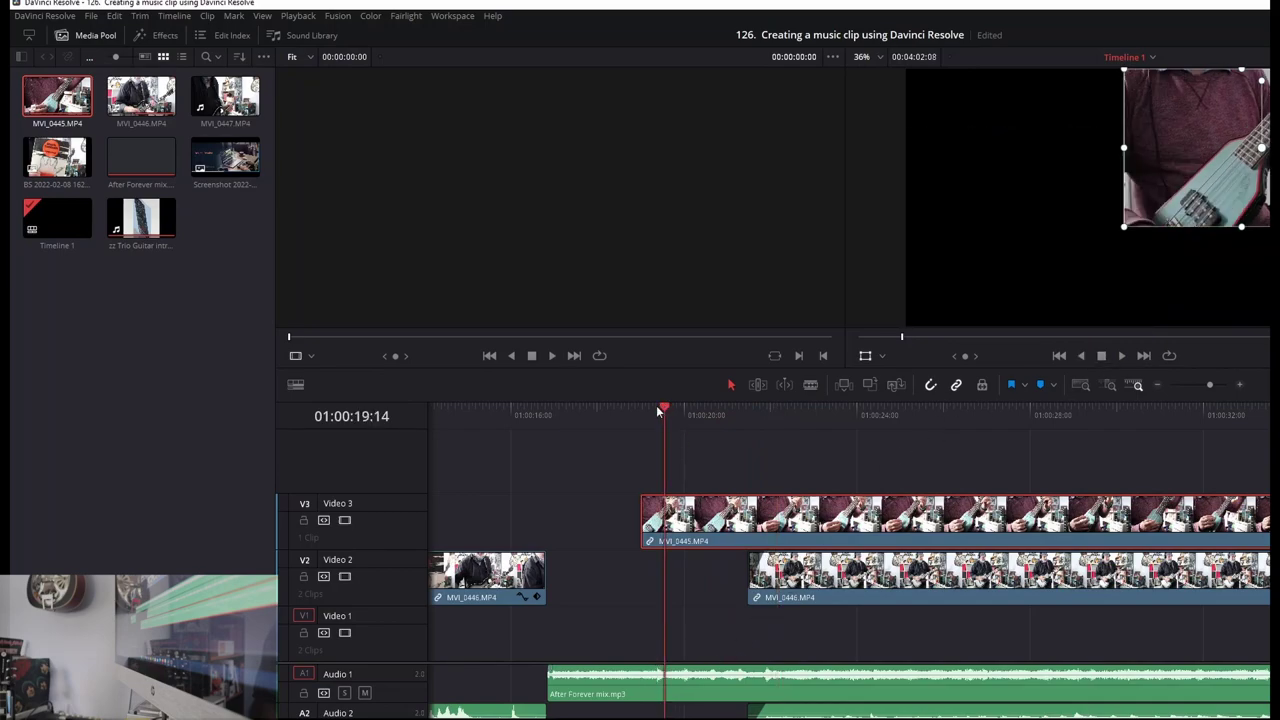
pyautogui.click(657, 410)
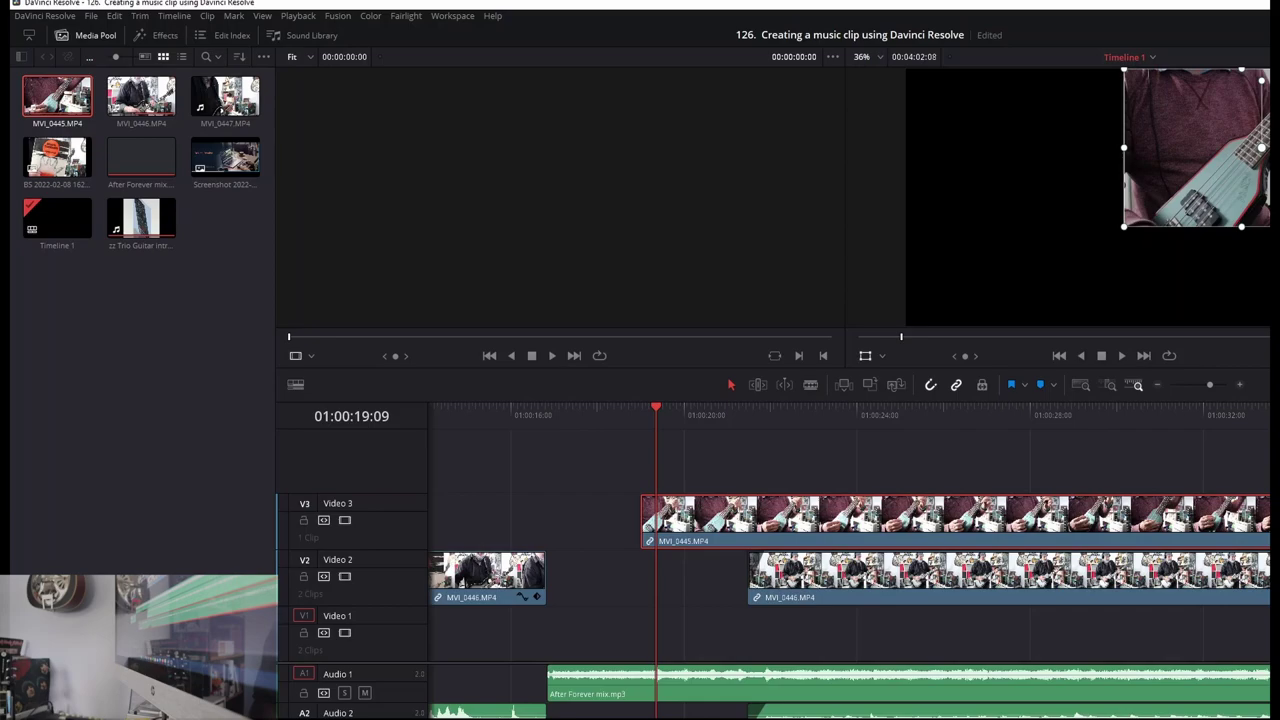
pyautogui.moveTo(700, 515); pyautogui.dragTo(626, 515)
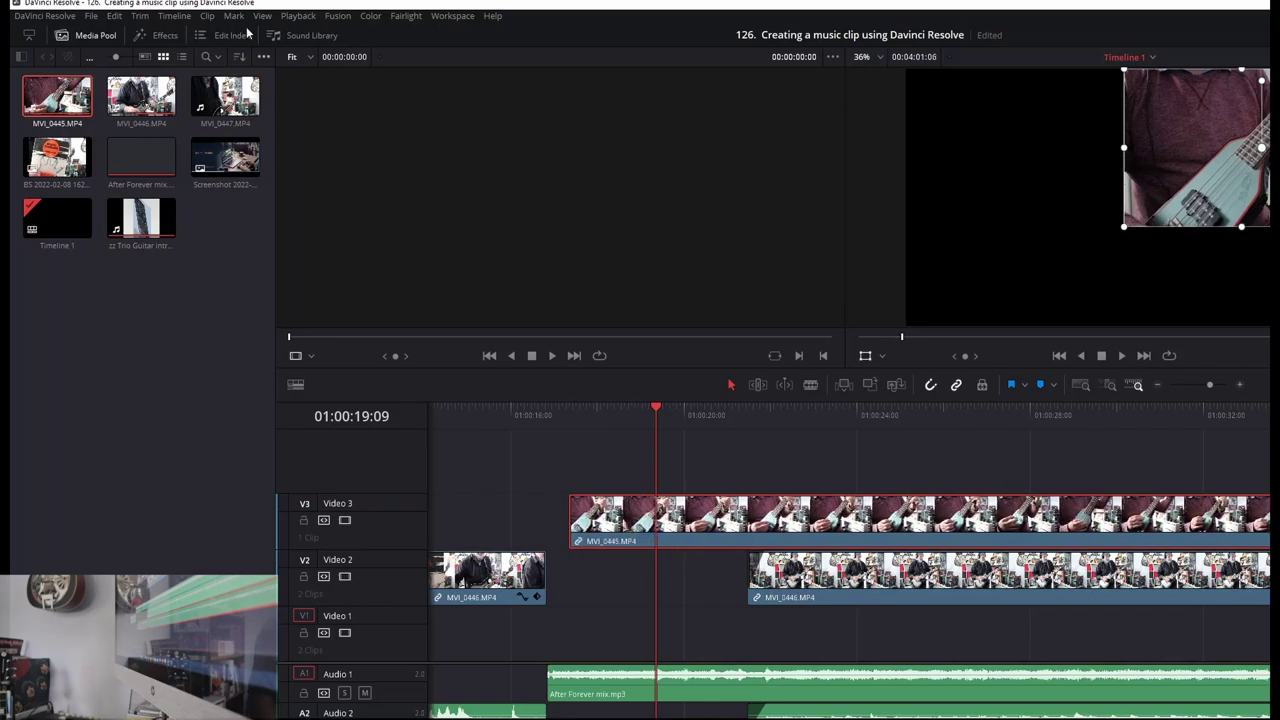
pyautogui.click(91, 16)
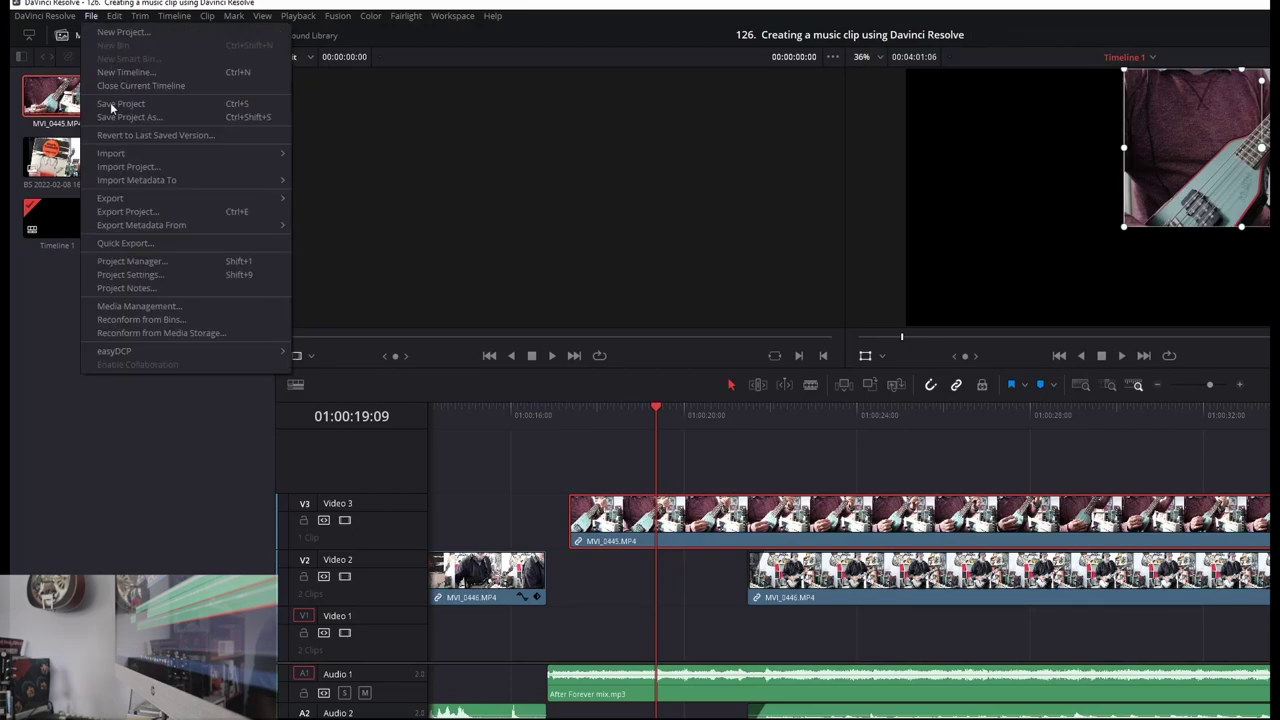
pyautogui.click(112, 104)
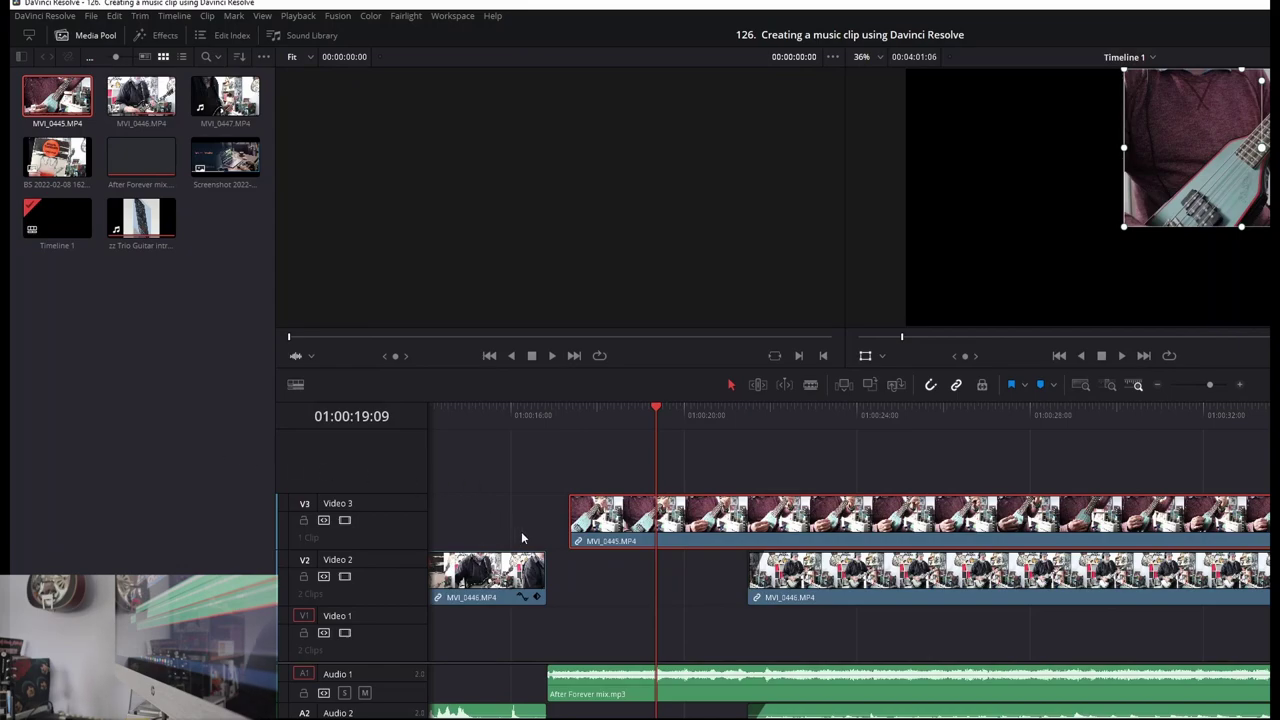
pyautogui.click(484, 415)
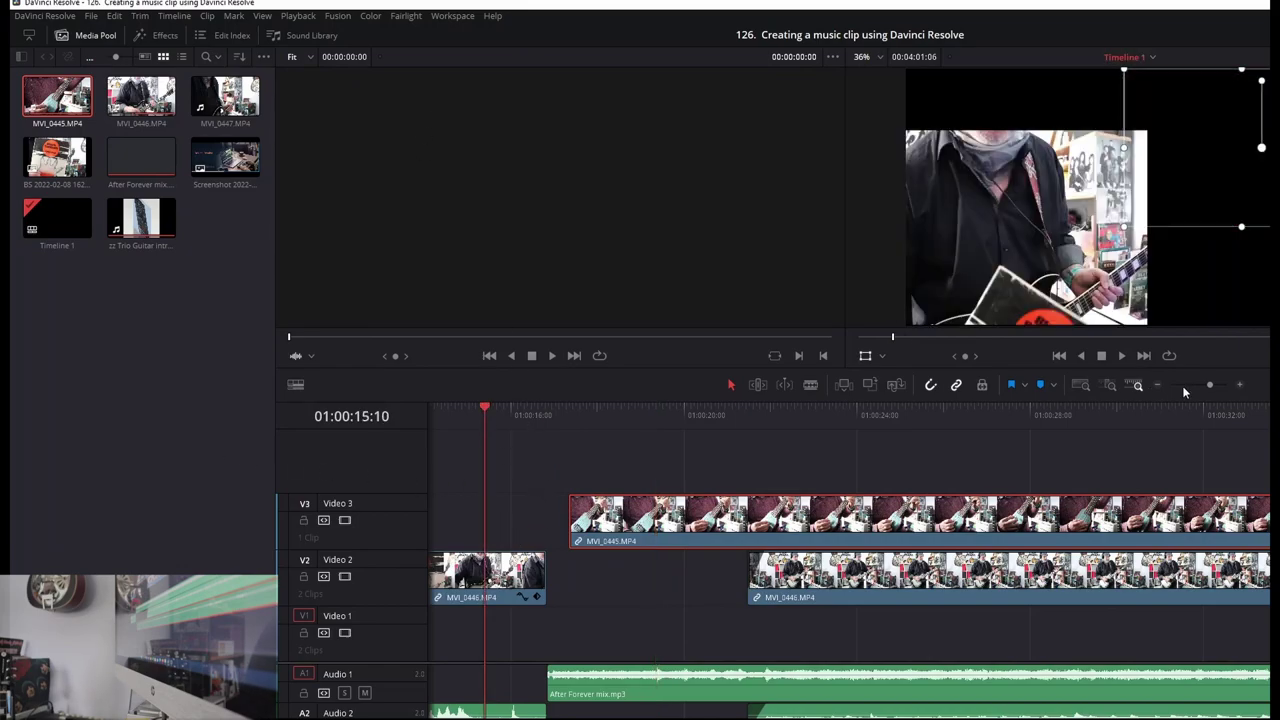
pyautogui.click(1124, 357)
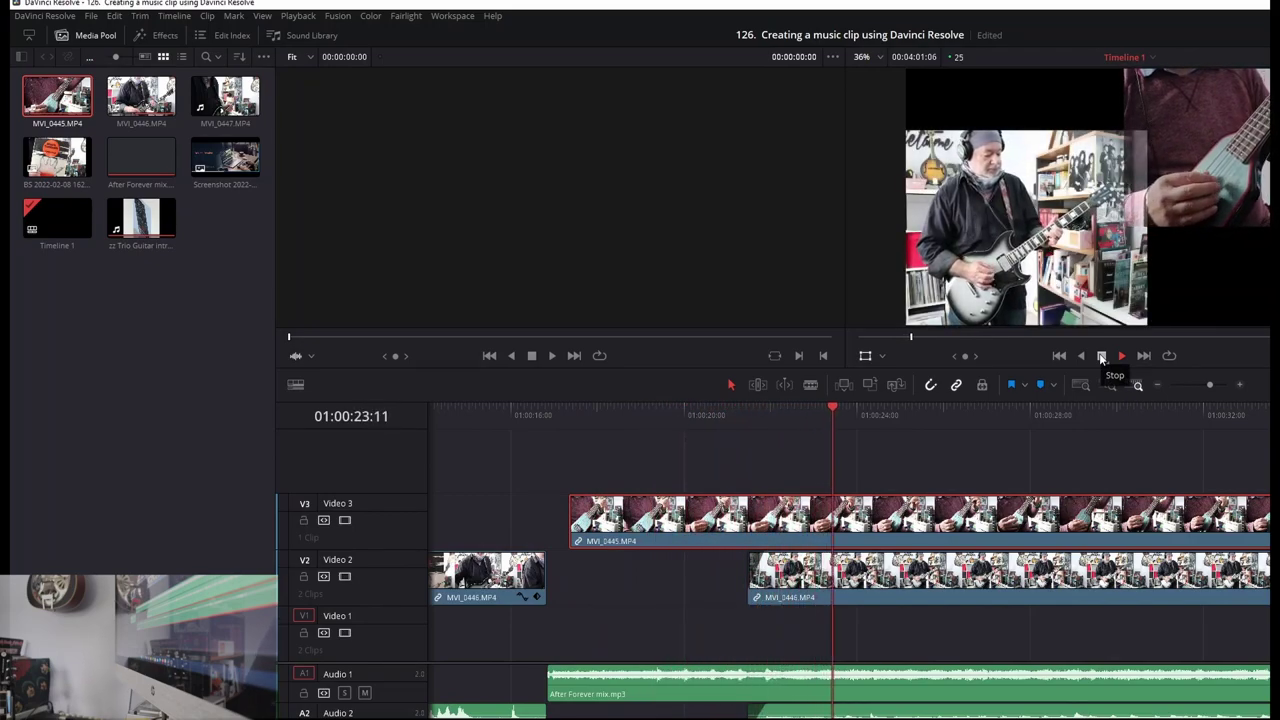
pyautogui.click(1101, 356)
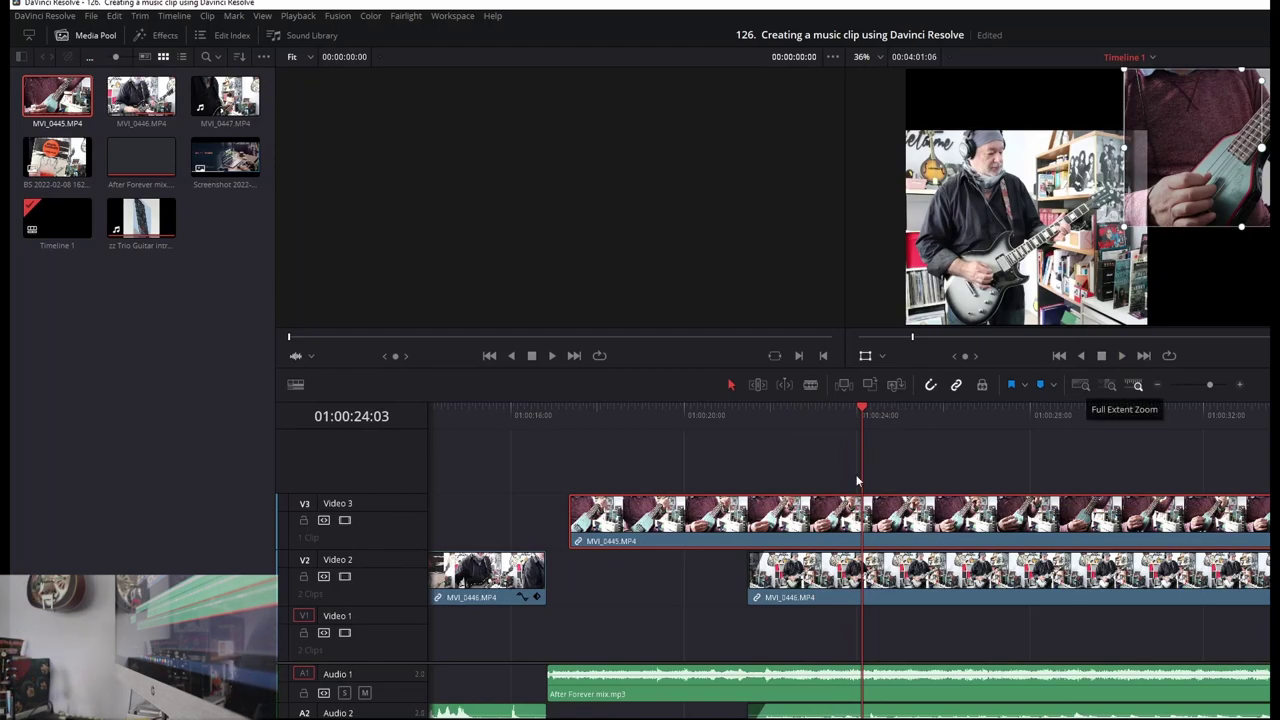
pyautogui.click(566, 498)
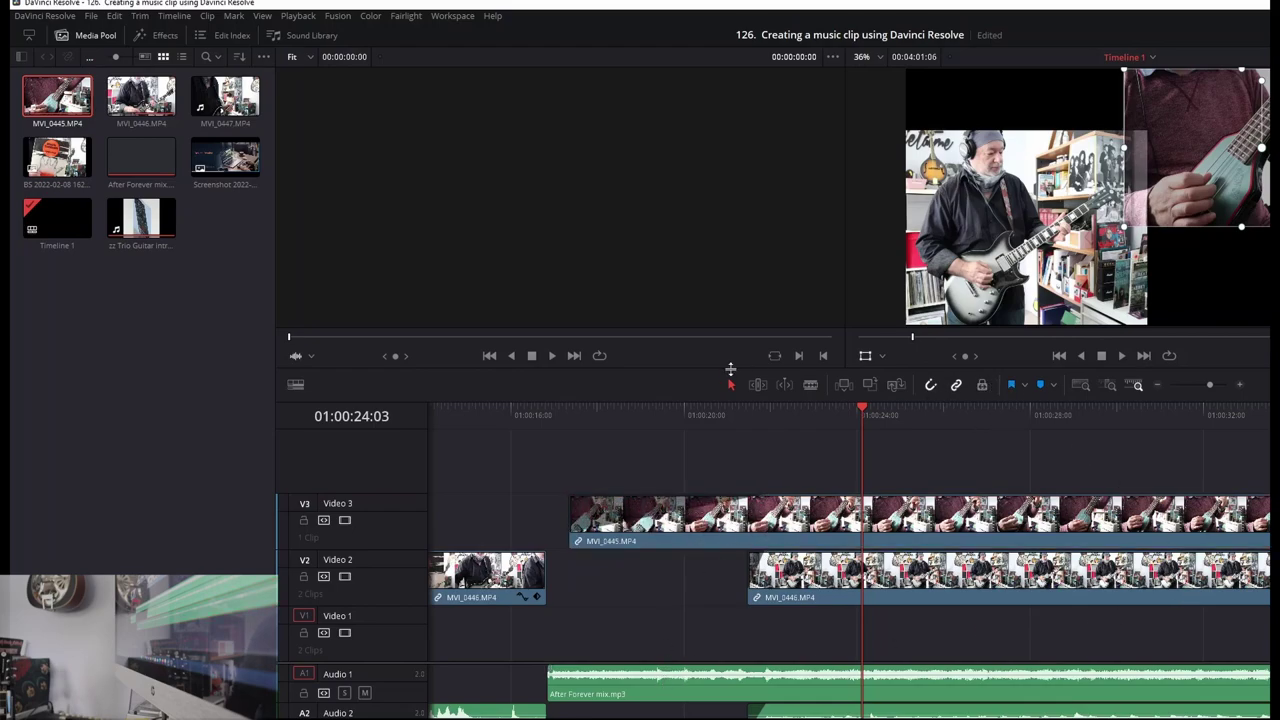
# Cut the MVI_0446 clip on Video 2 near 01:00:31 and select its earlier part.
pyautogui.click(810, 385)
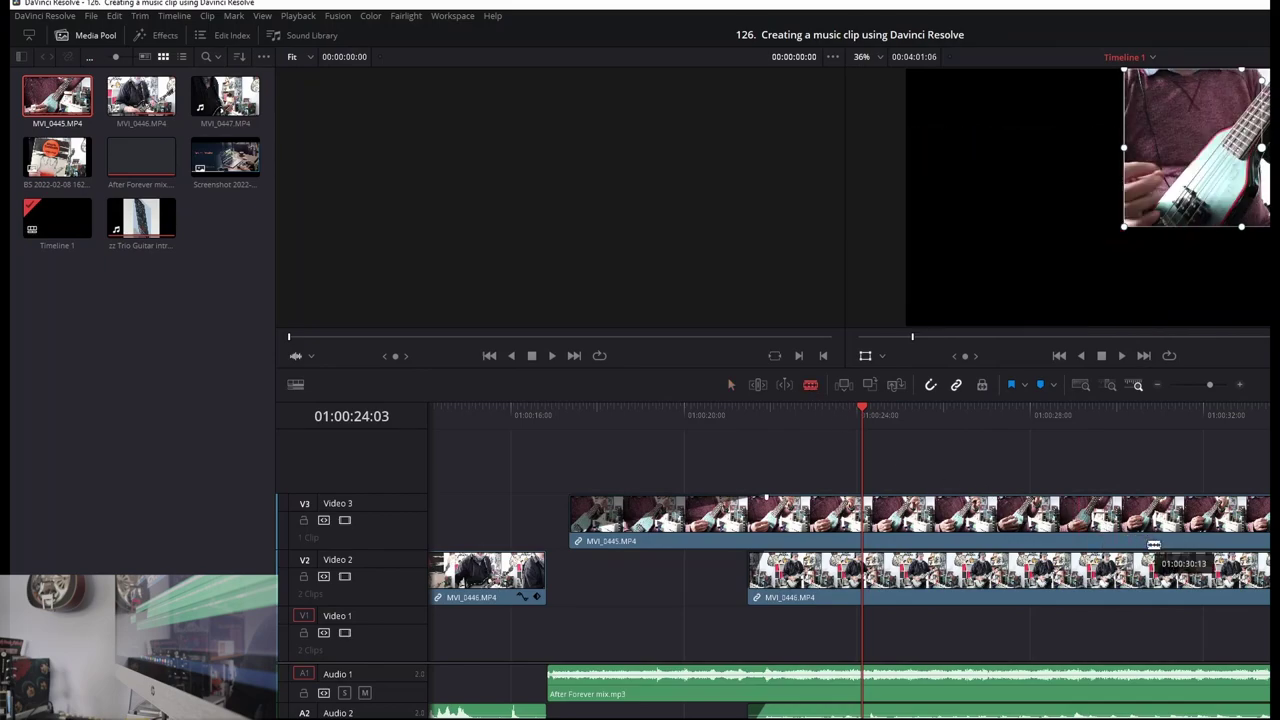
pyautogui.click(1206, 580)
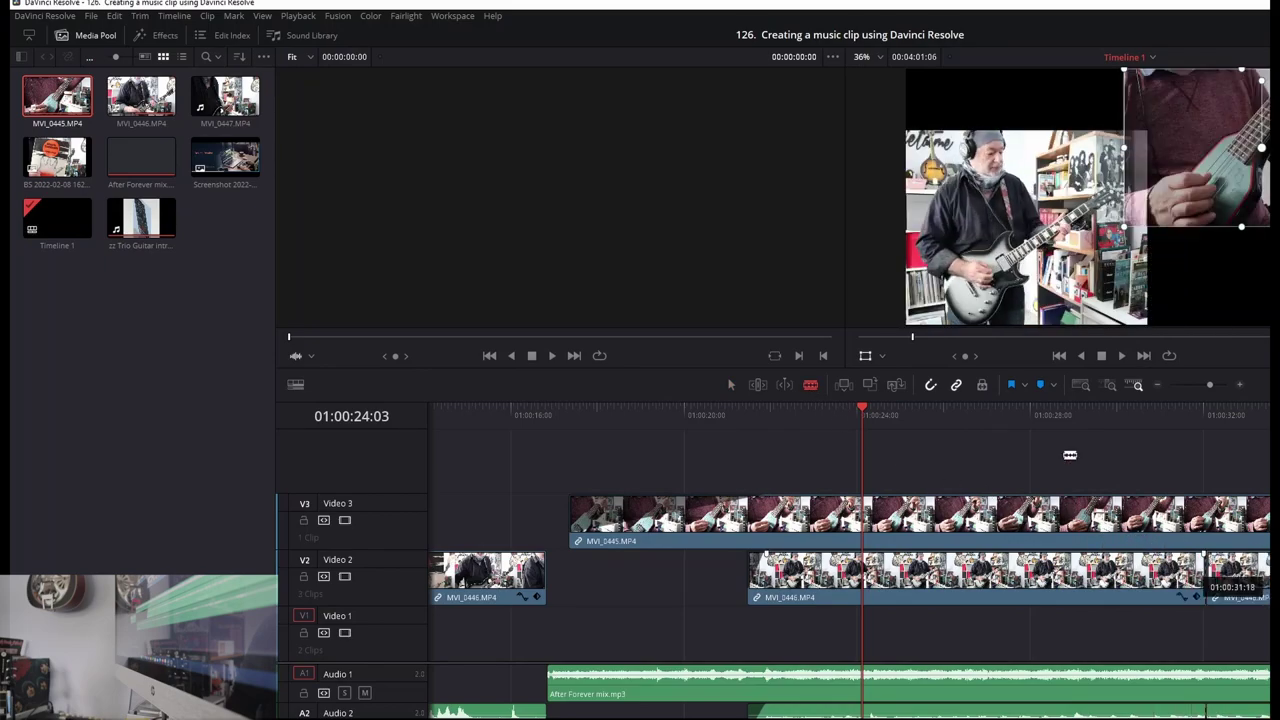
pyautogui.click(730, 385)
pyautogui.click(919, 590)
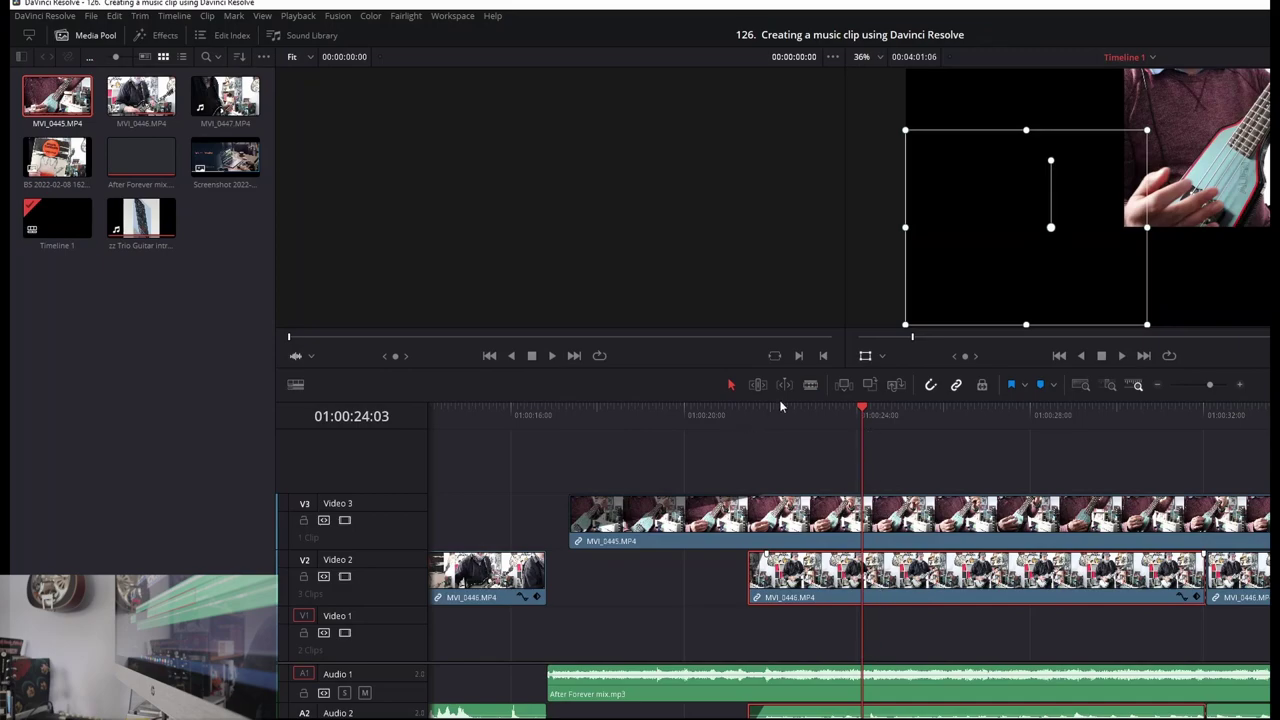
# Apply a Dynamic Zoom tightened on the guitar, then return the playhead to 01:00:15:02.
pyautogui.click(882, 356)
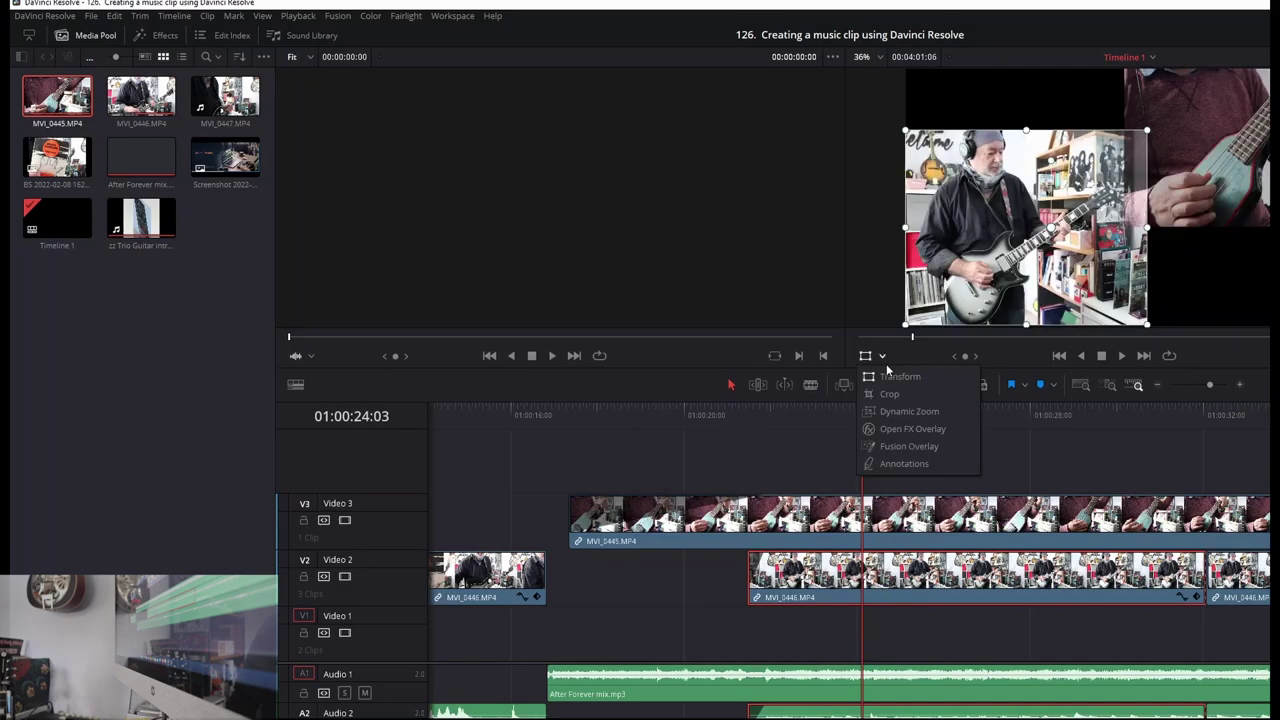
pyautogui.click(895, 410)
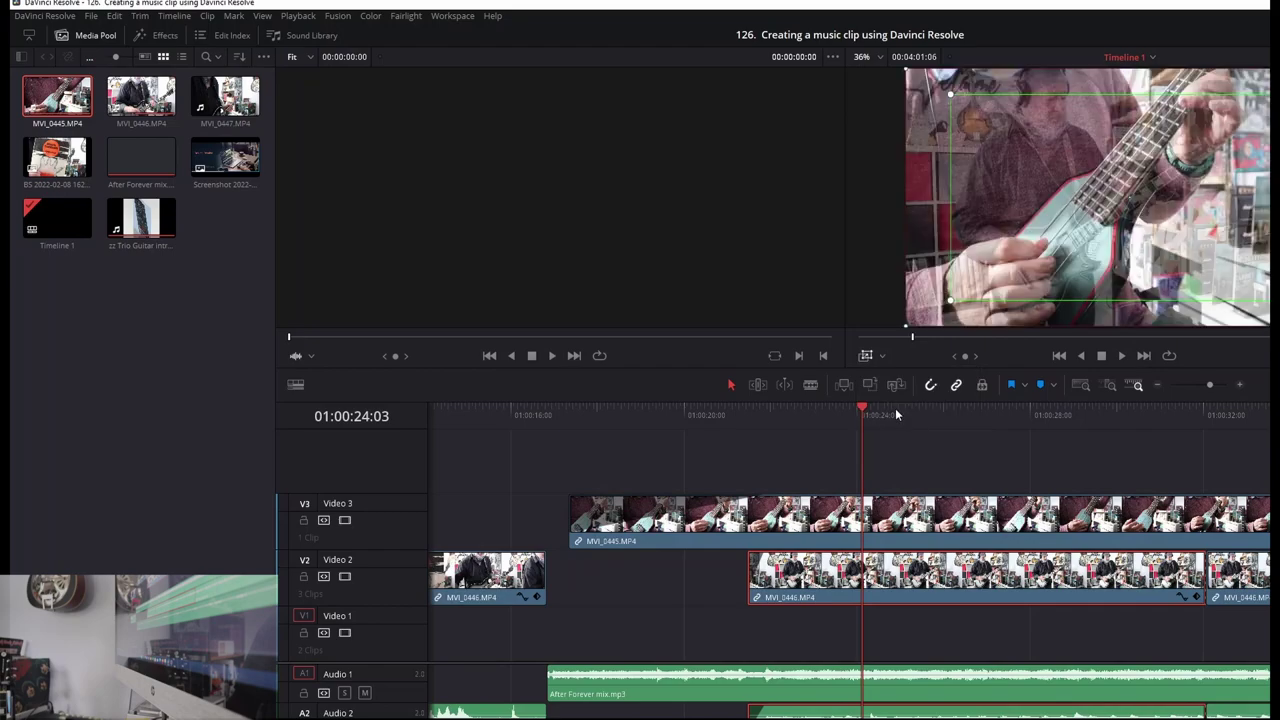
pyautogui.moveTo(951, 97); pyautogui.dragTo(1014, 267)
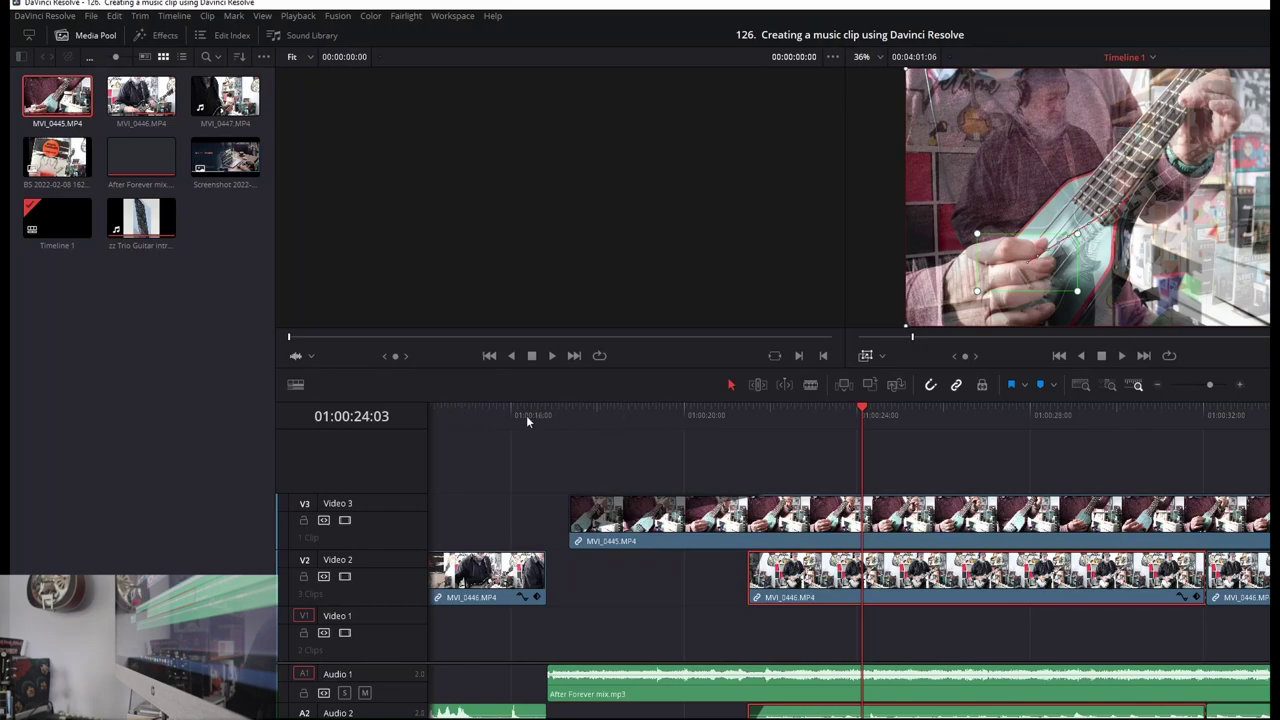
pyautogui.click(470, 410)
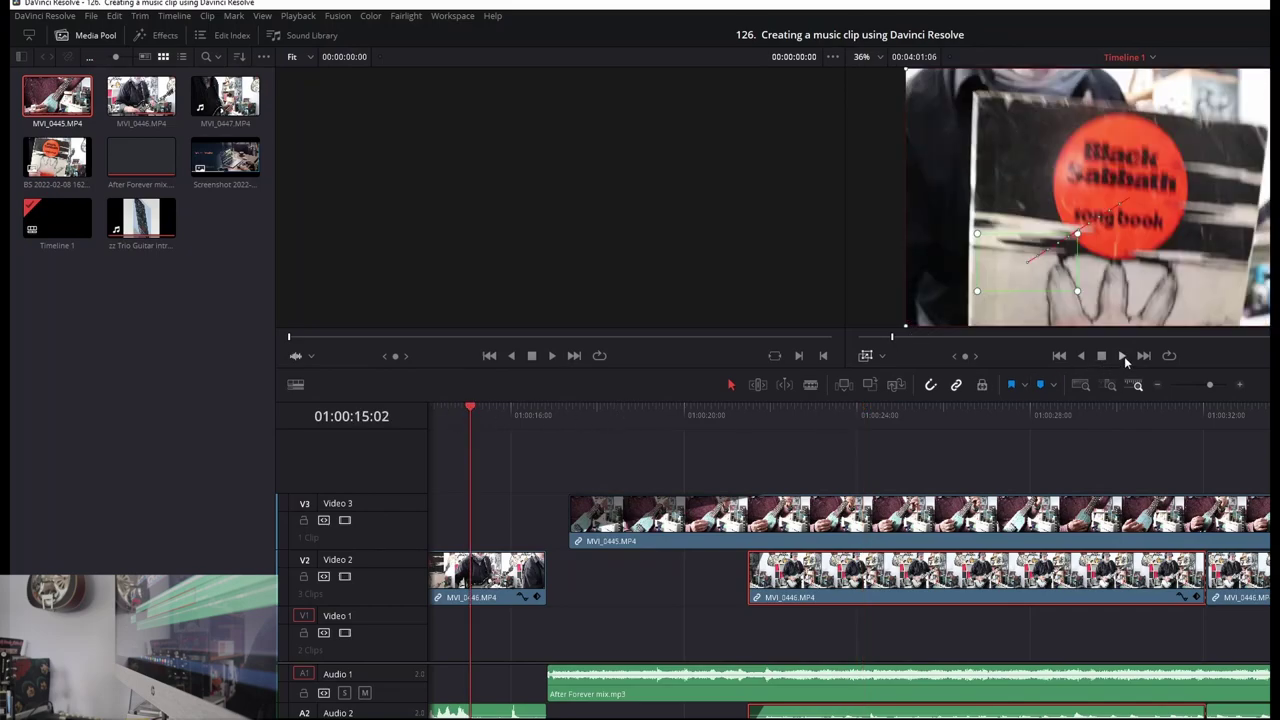
# Play back the dynamic zoom, stop at 01:00:32:21, and save with Ctrl+S.
pyautogui.click(1123, 356)
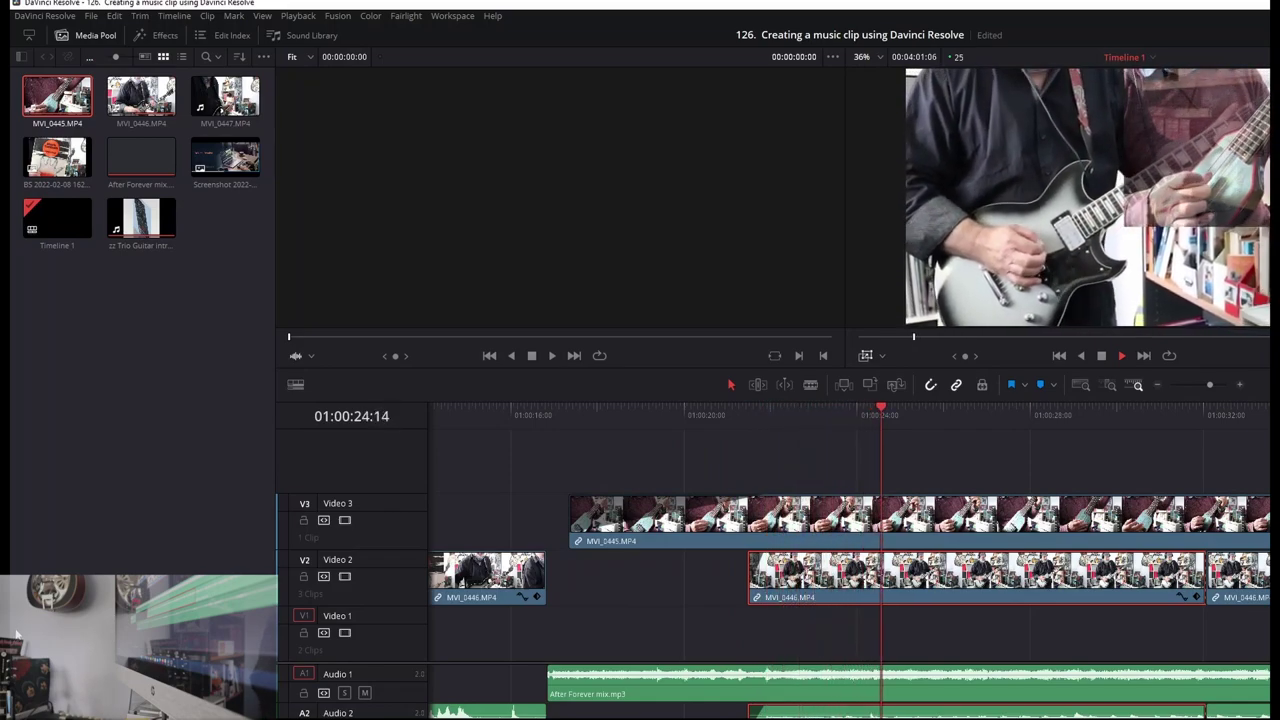
pyautogui.click(1103, 357)
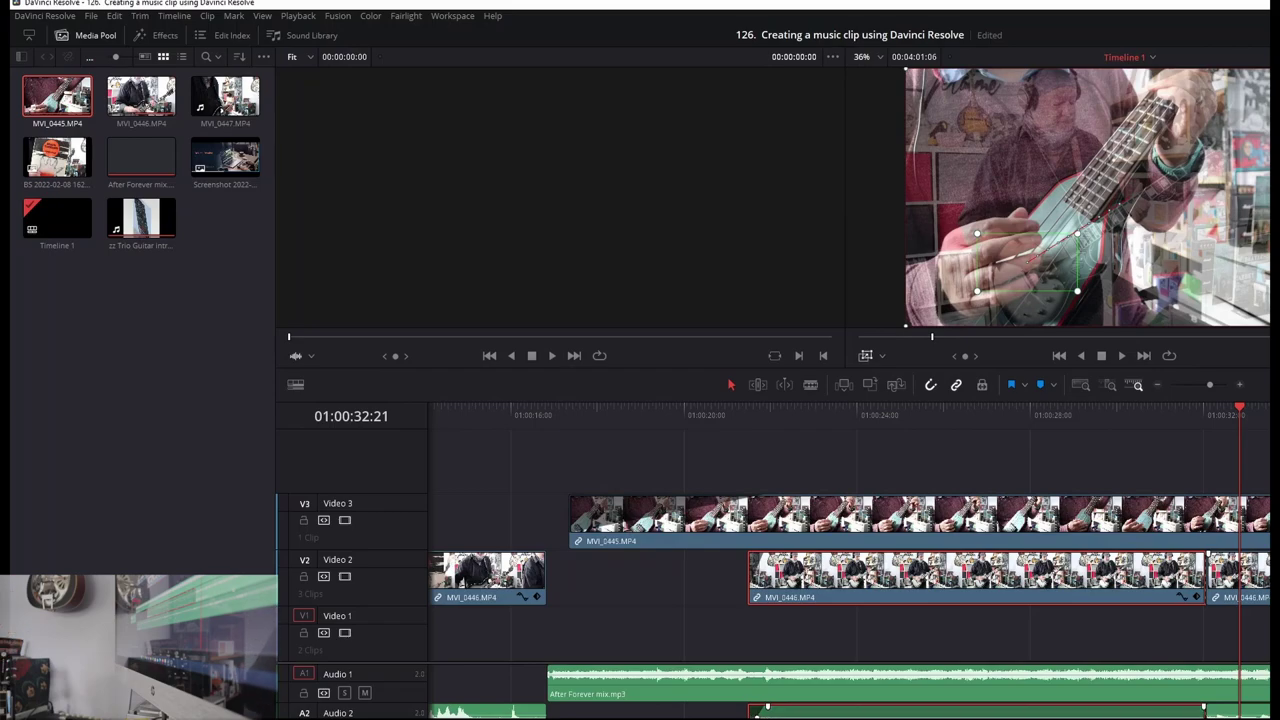
pyautogui.hotkey('ctrl', 's')
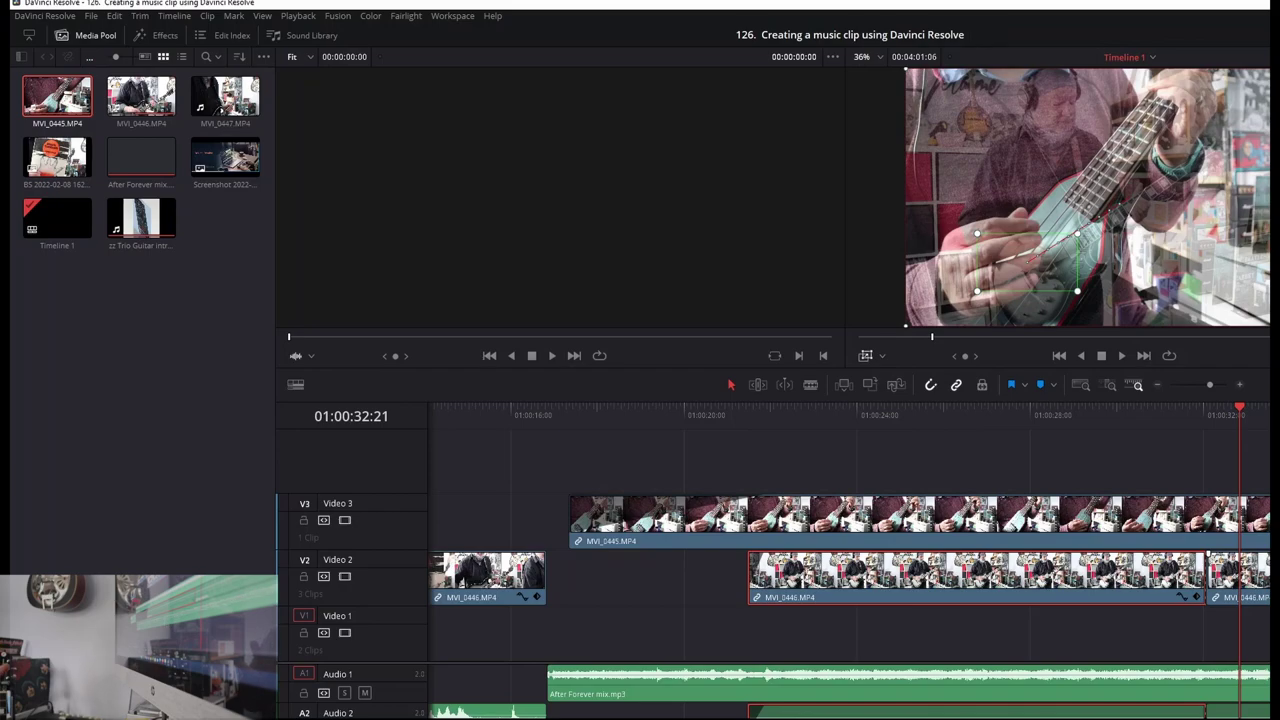
# Save via File > Save Project and play the video from 01:00:01:05 near the intro.
pyautogui.hscroll(-5, 850, 580)
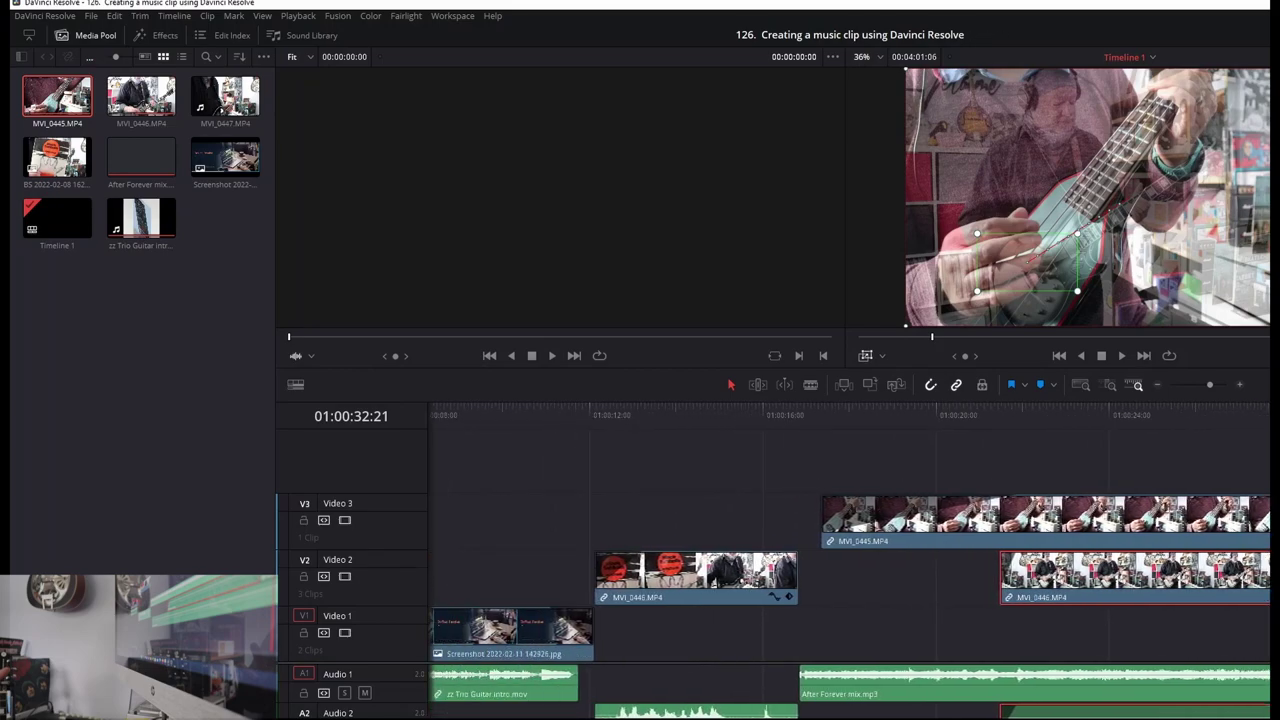
pyautogui.hscroll(-7, 850, 580)
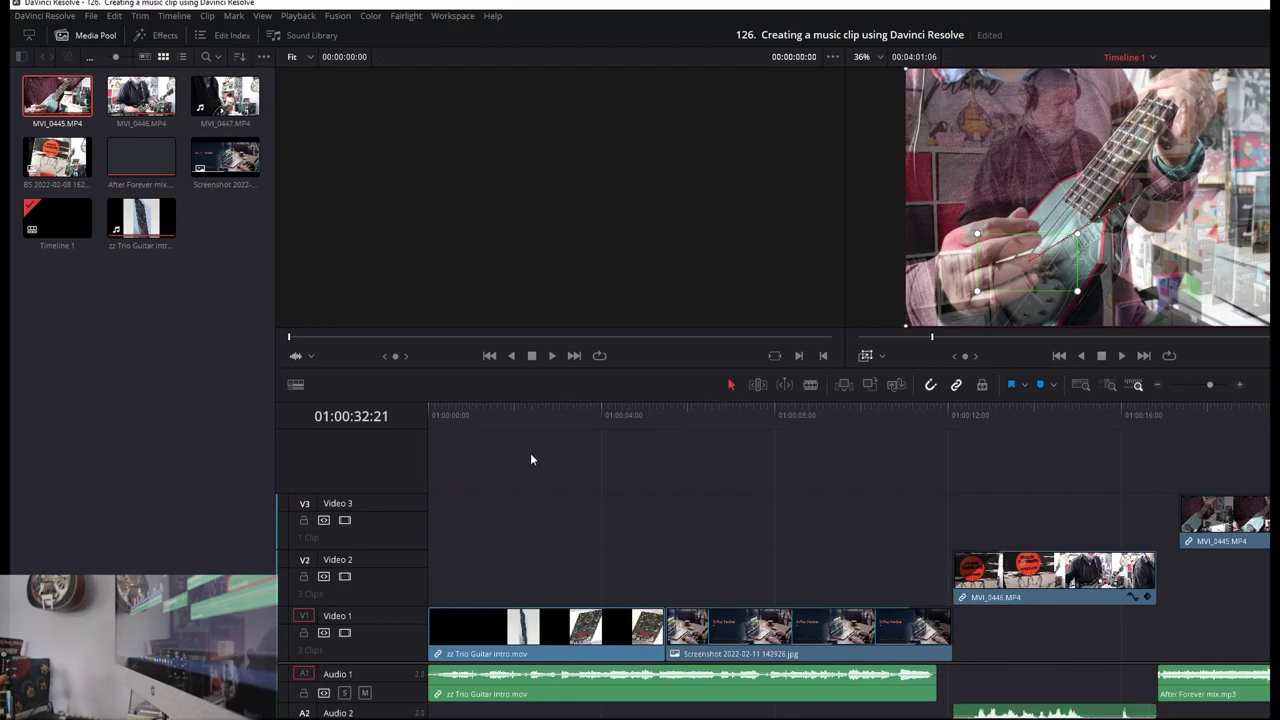
pyautogui.click(480, 414)
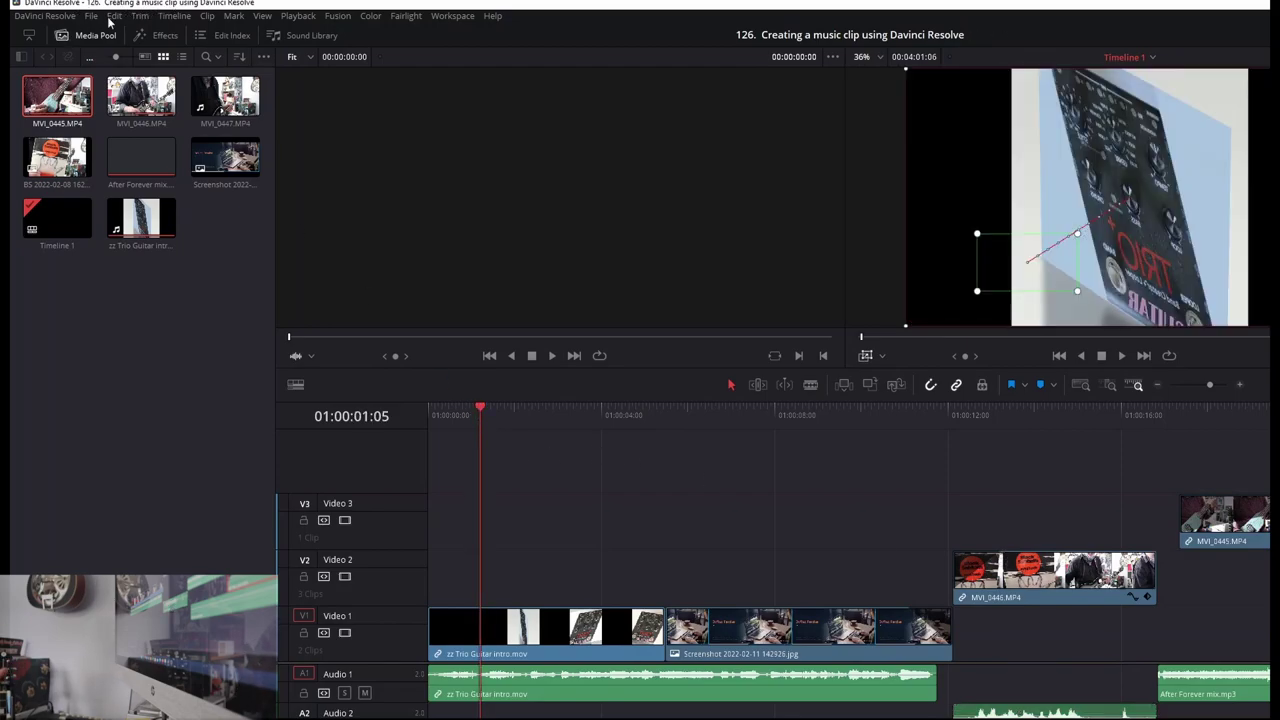
pyautogui.click(91, 16)
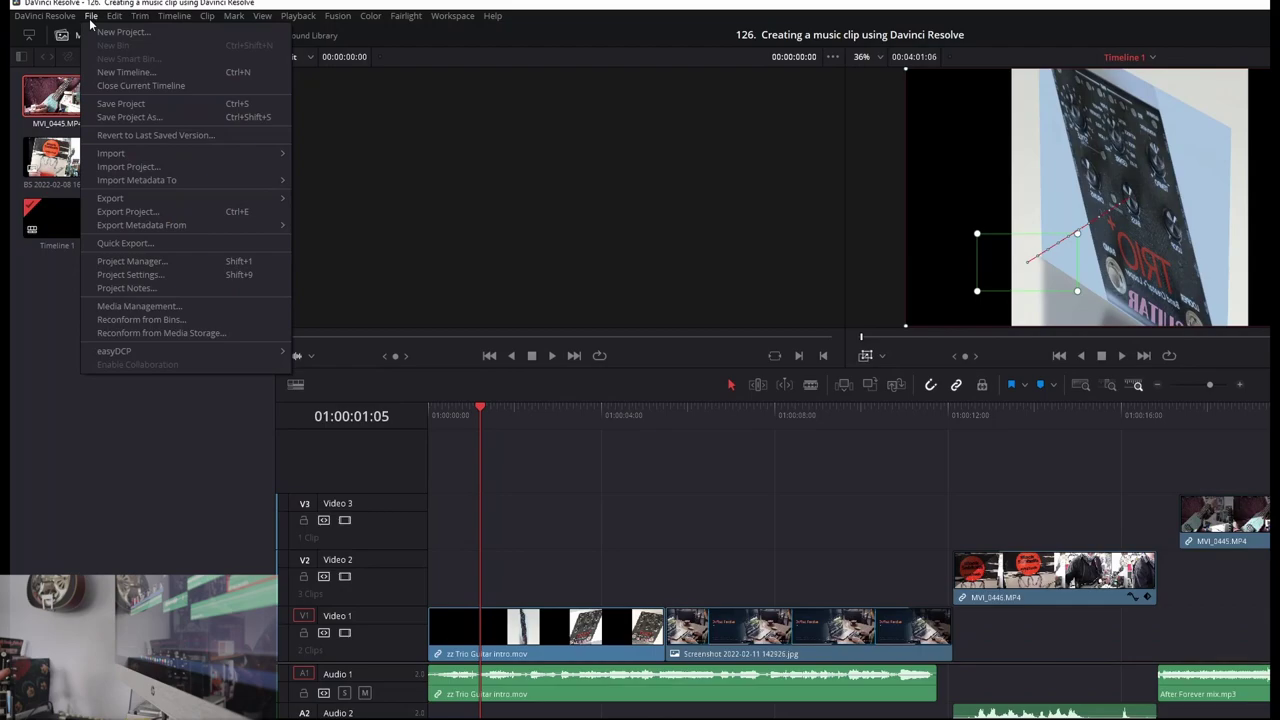
pyautogui.click(107, 103)
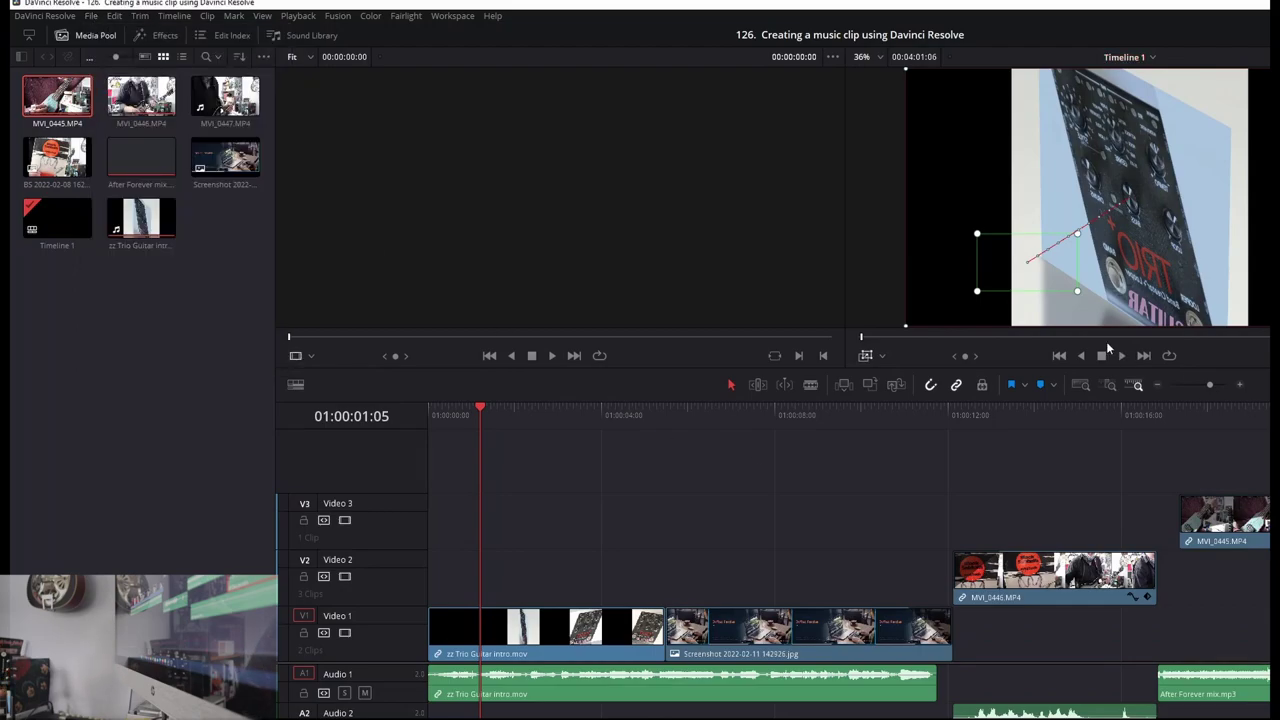
pyautogui.click(1121, 355)
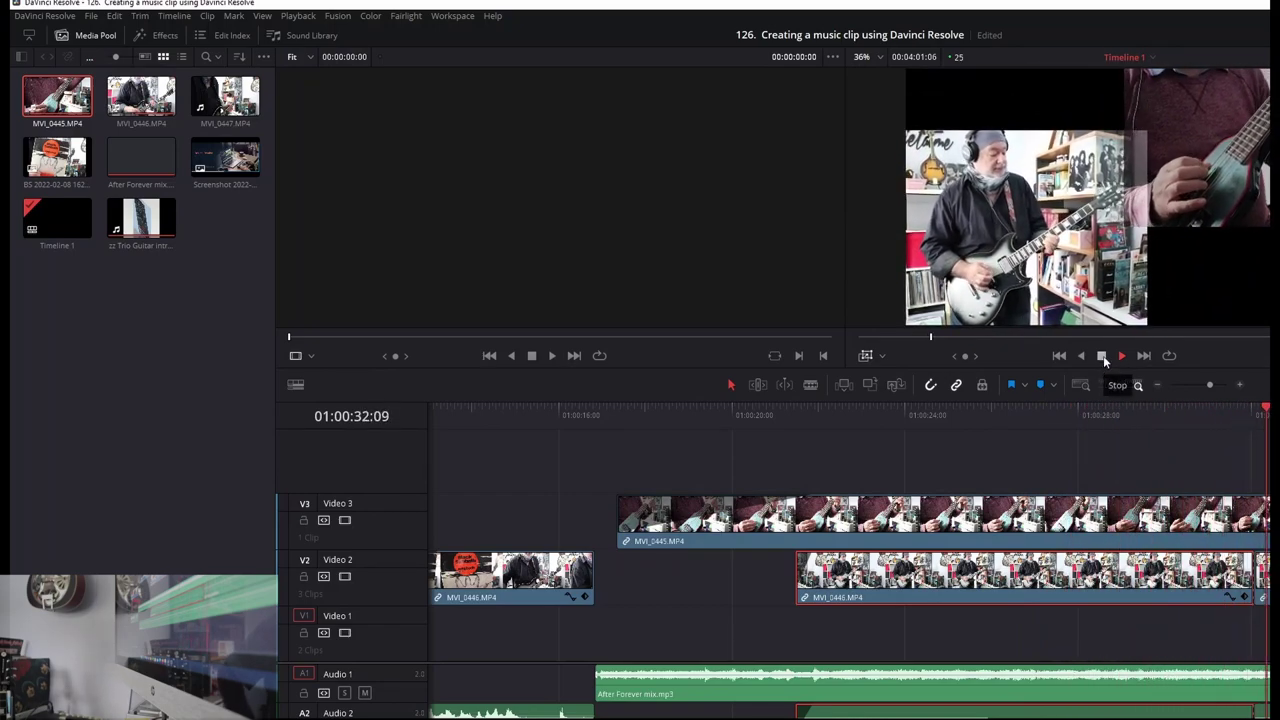
# Stop playback at 01:00:32:14 and switch to the Deliver page with Shift+8.
pyautogui.click(1102, 358)
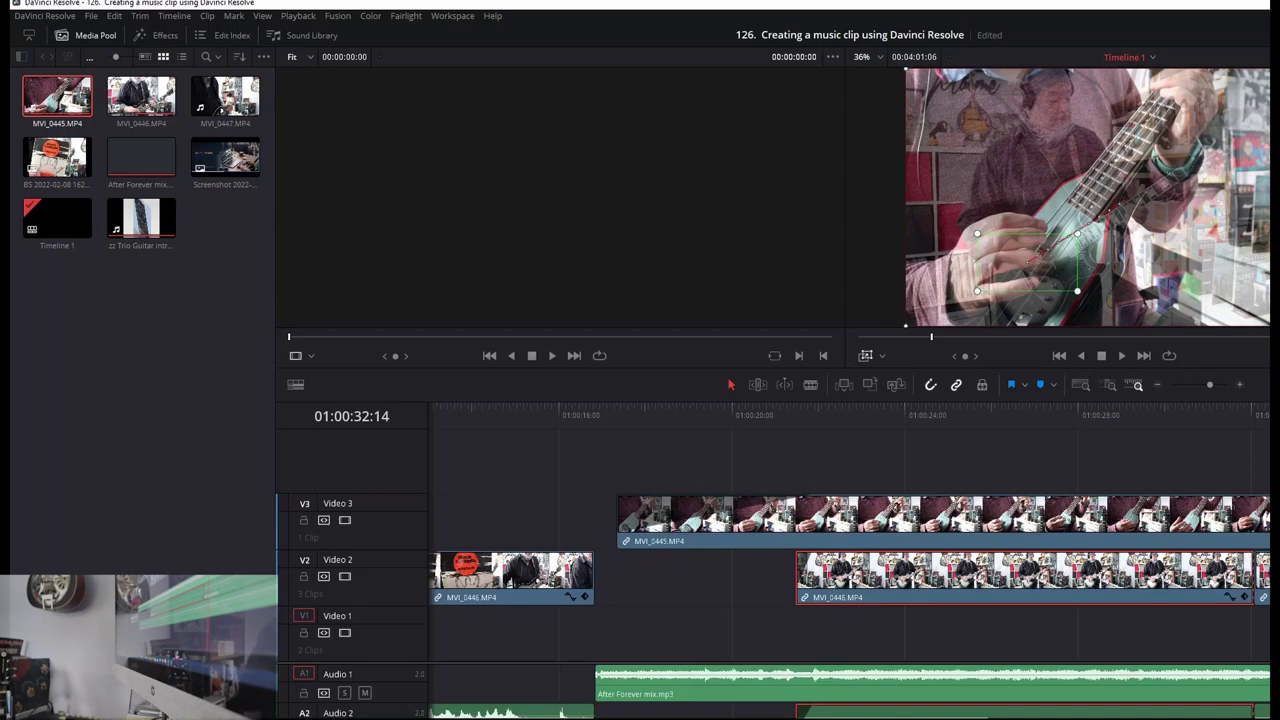
pyautogui.hotkey('shift', '8')
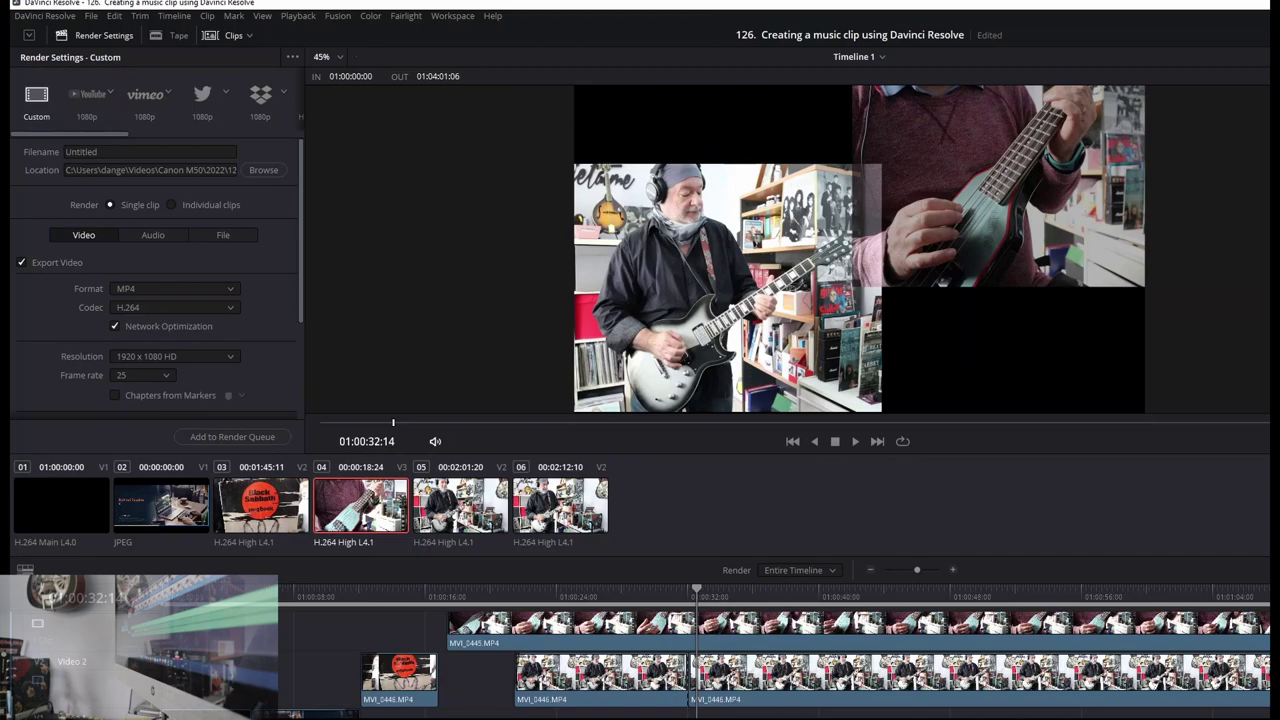
# Apply the YouTube 1080p preset and add the timeline to the Render Queue.
pyautogui.click(86, 94)
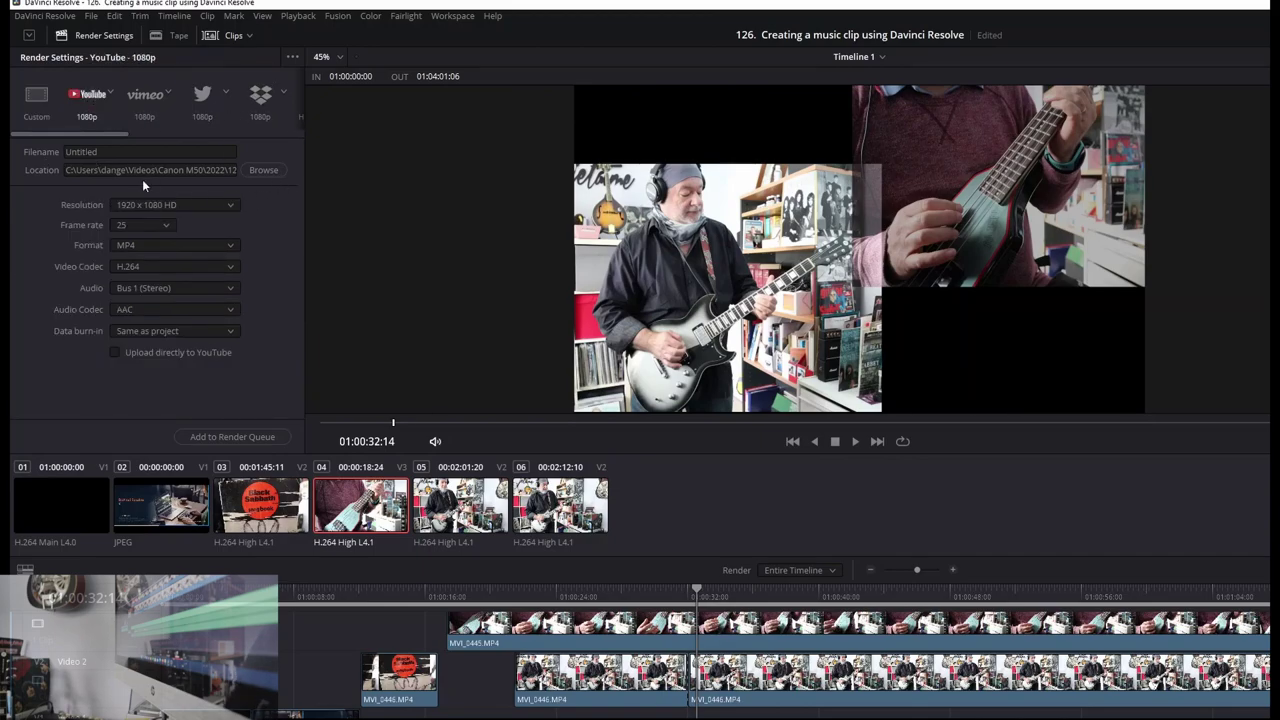
pyautogui.click(231, 436)
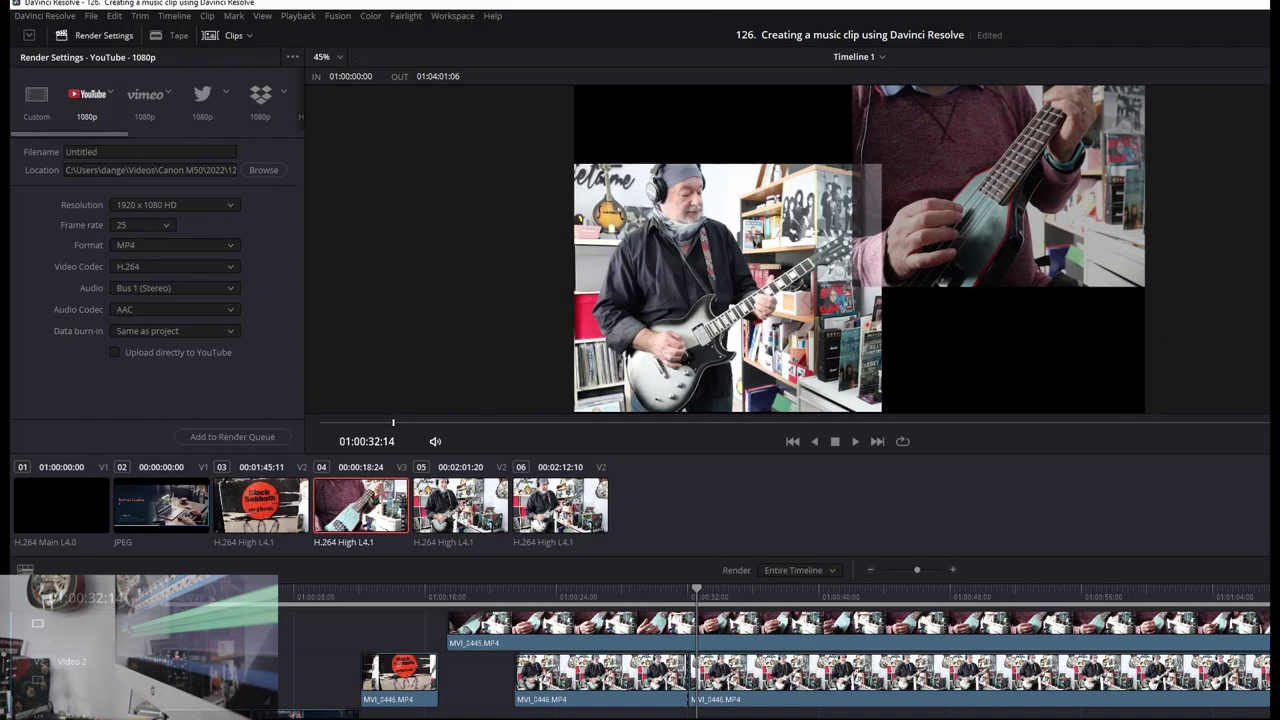